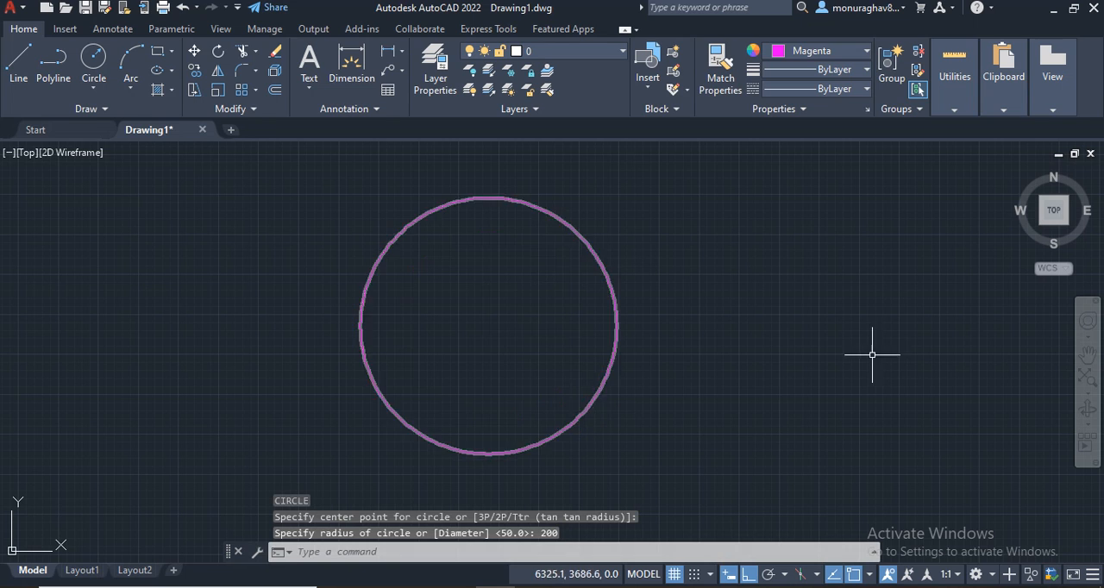
Step: Draw a circle of radius 52 concentric with the large circle
key(Return)
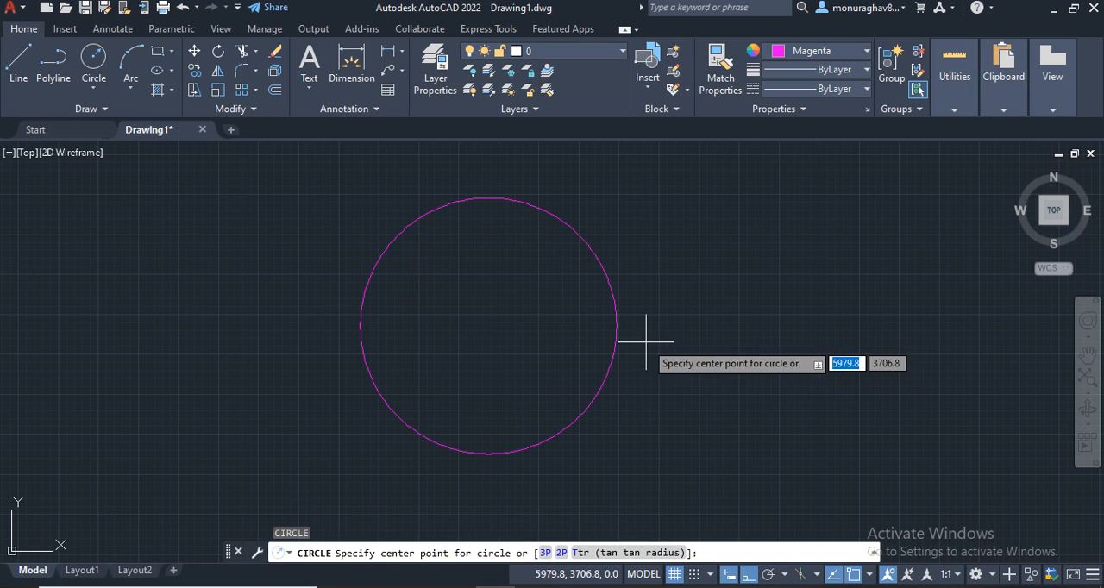
click(488, 326)
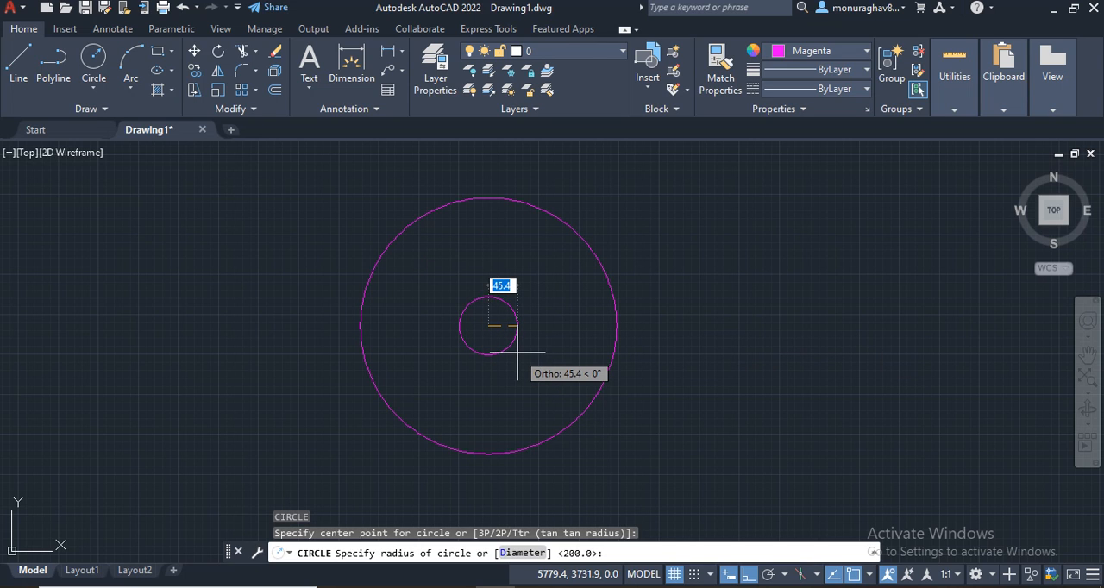
key(Return)
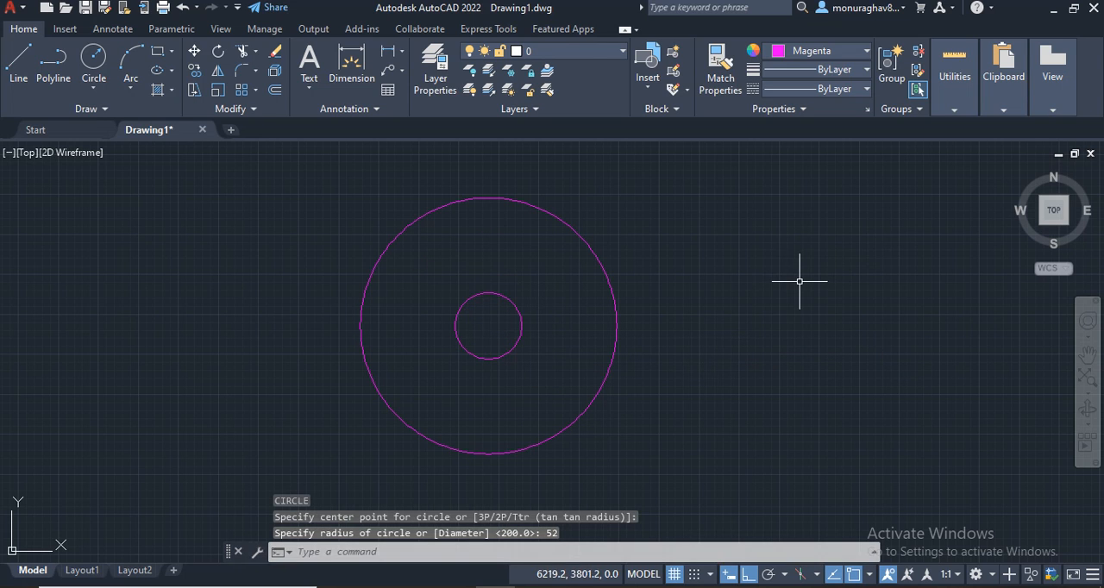
Step: Draw a horizontal line from the circles' common center to the right quadrant of the large circle
key(Return)
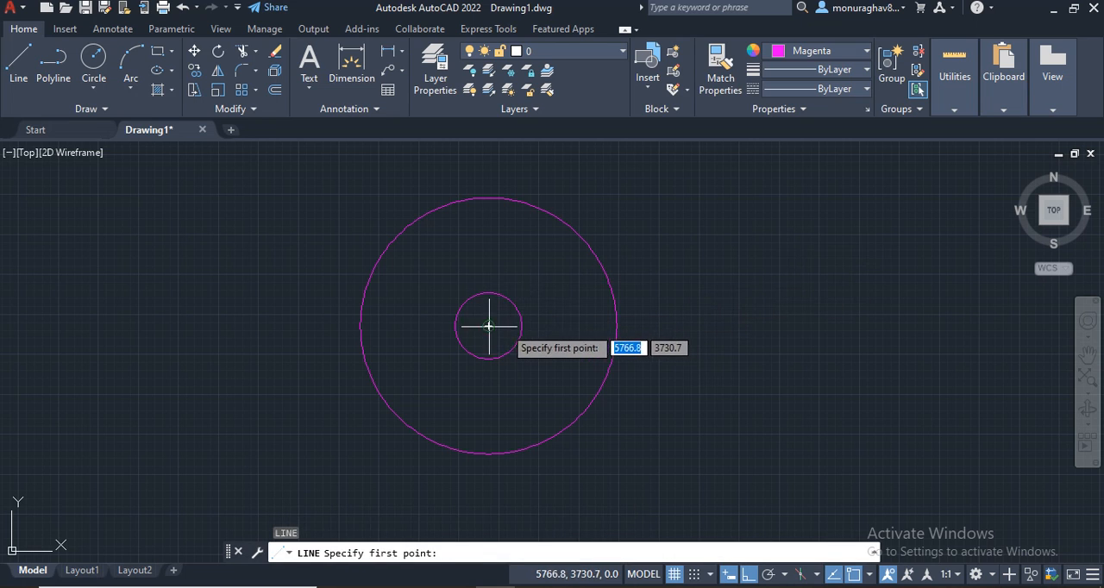
click(488, 326)
click(633, 326)
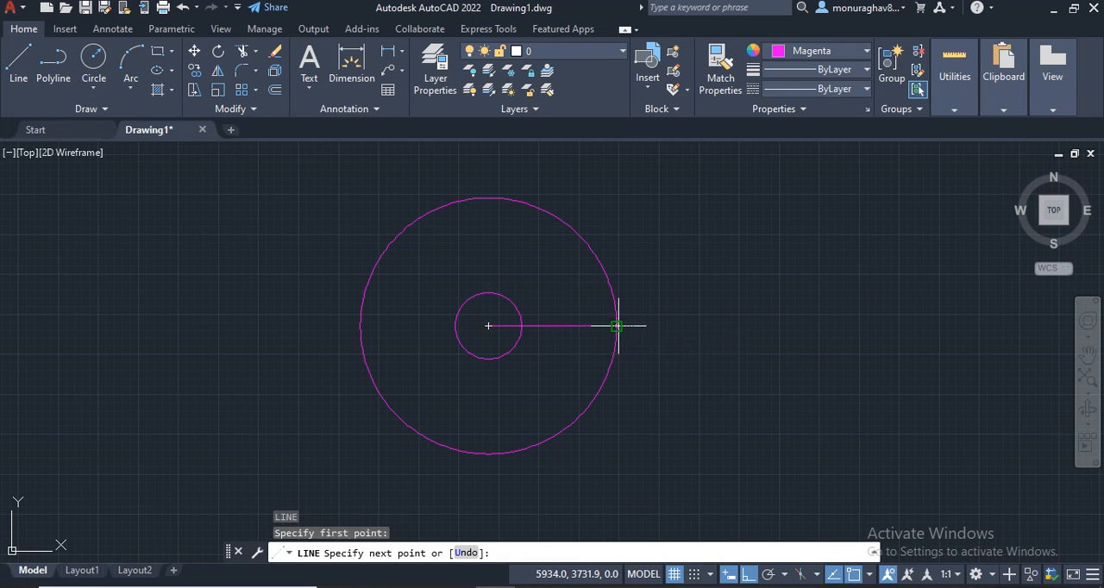
key(Return)
Step: Create a polar array of the radial line around the circles' center with 6 items filling 360 degrees
click(562, 326)
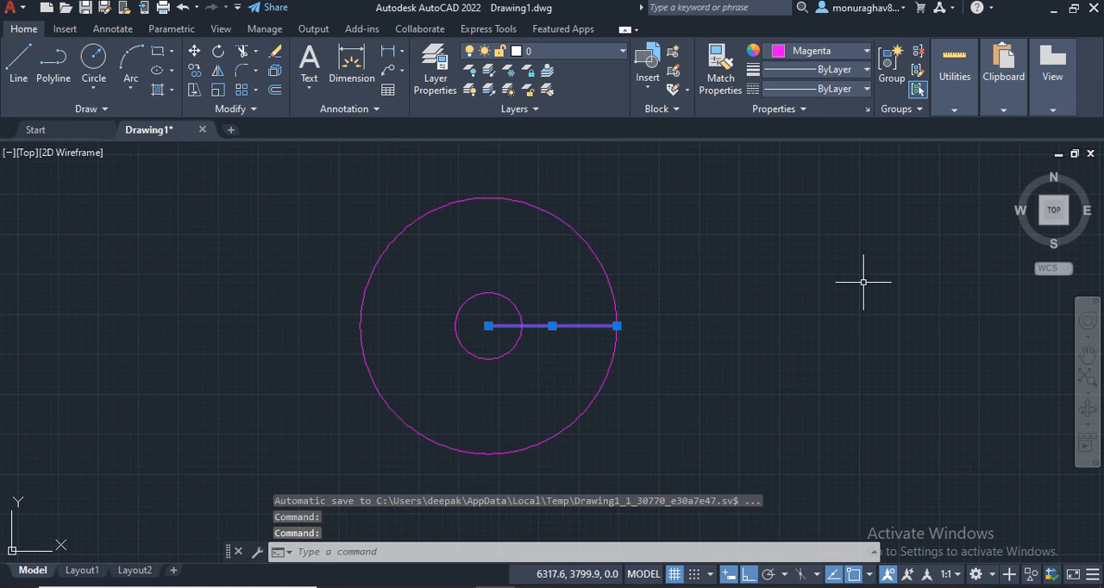
text(AR)
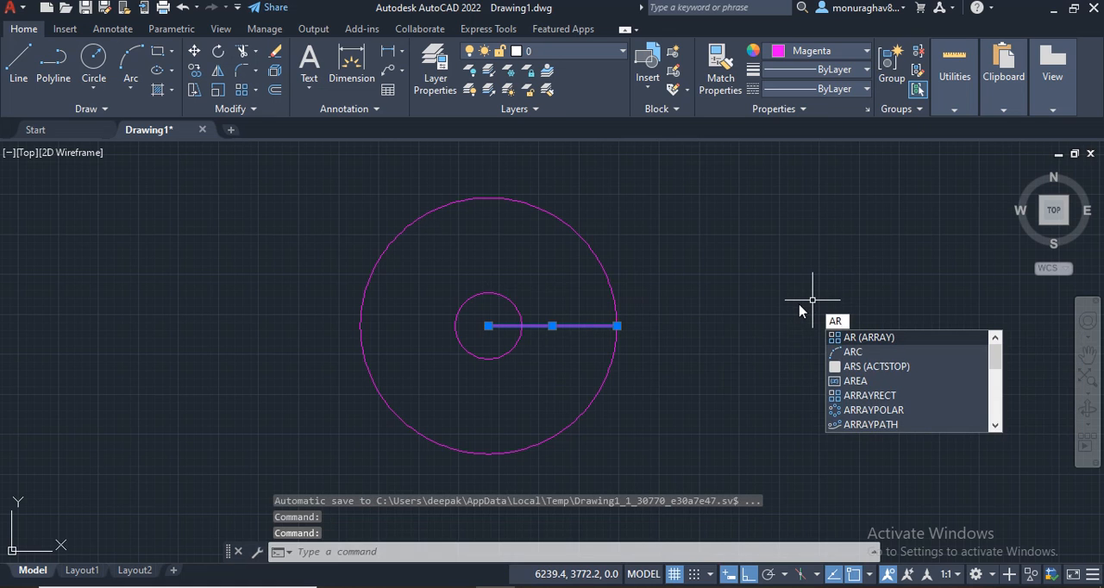
key(Return)
key(Return)
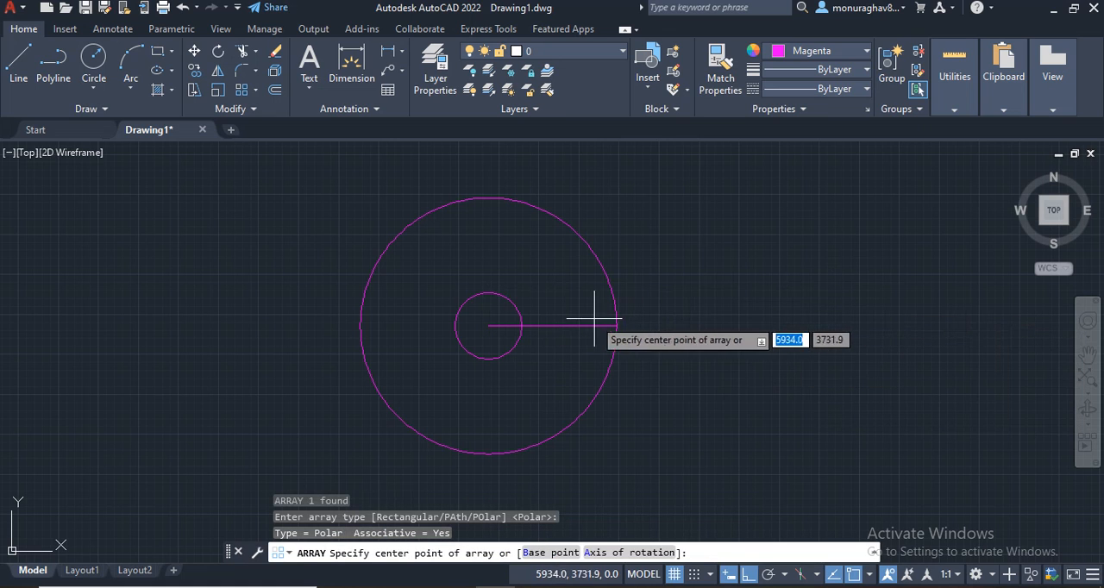
click(488, 325)
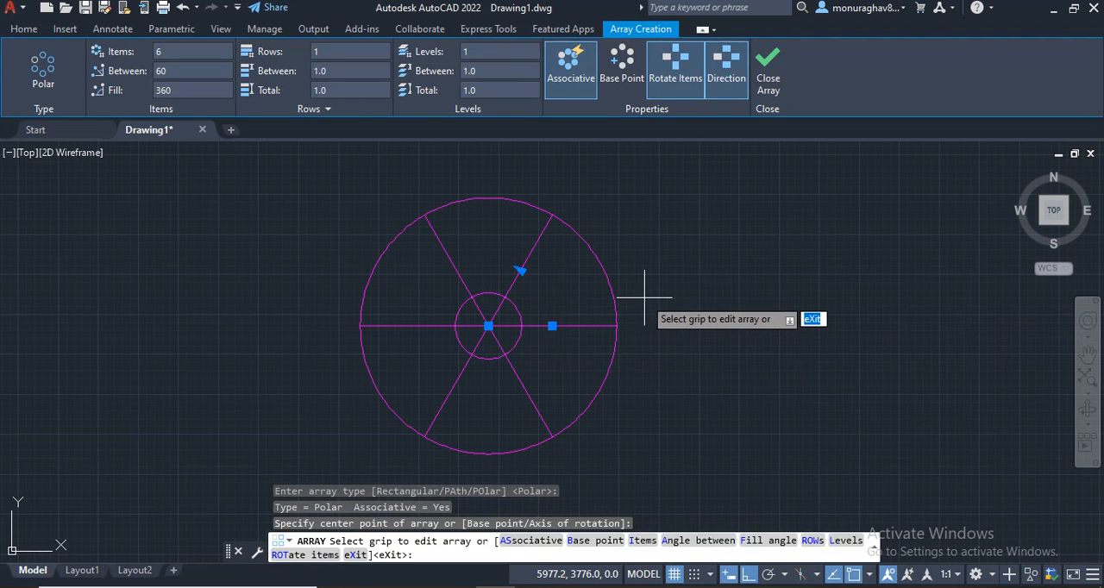
key(Escape)
Step: Draw a circle of radius 50 centered on the outer end of the right horizontal spoke
key(Return)
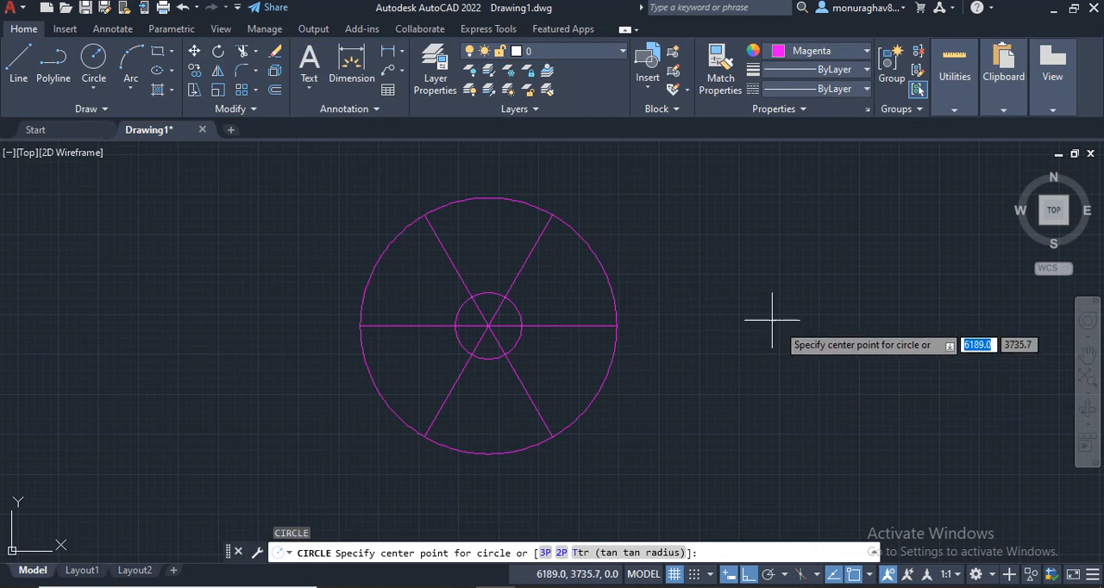
click(617, 326)
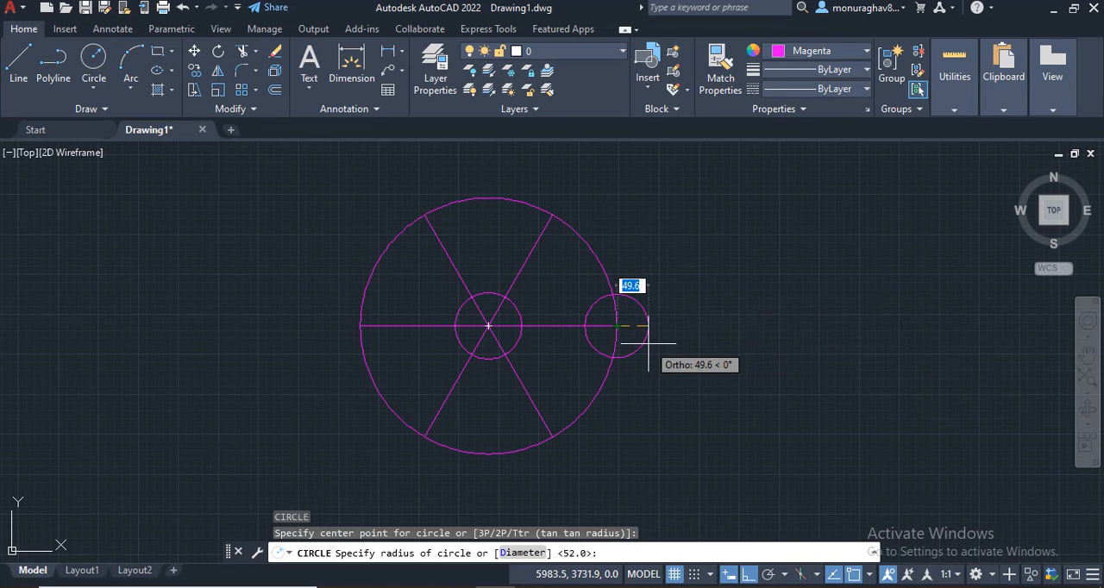
key(Return)
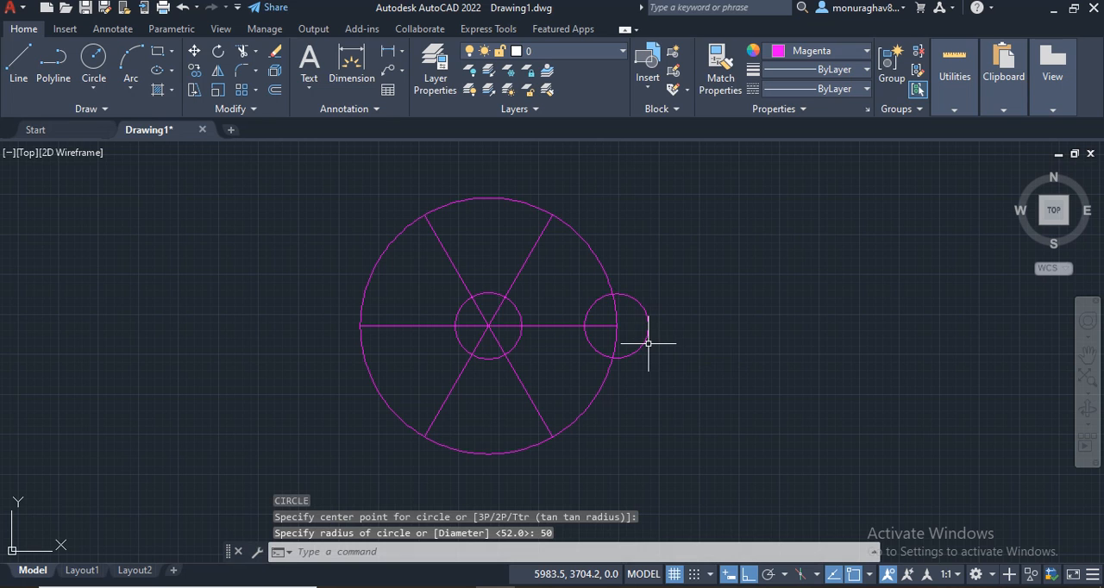
Step: Draw two circles of radius 50 centered on the outer ends of the upper-left and lower-left spokes
key(Return)
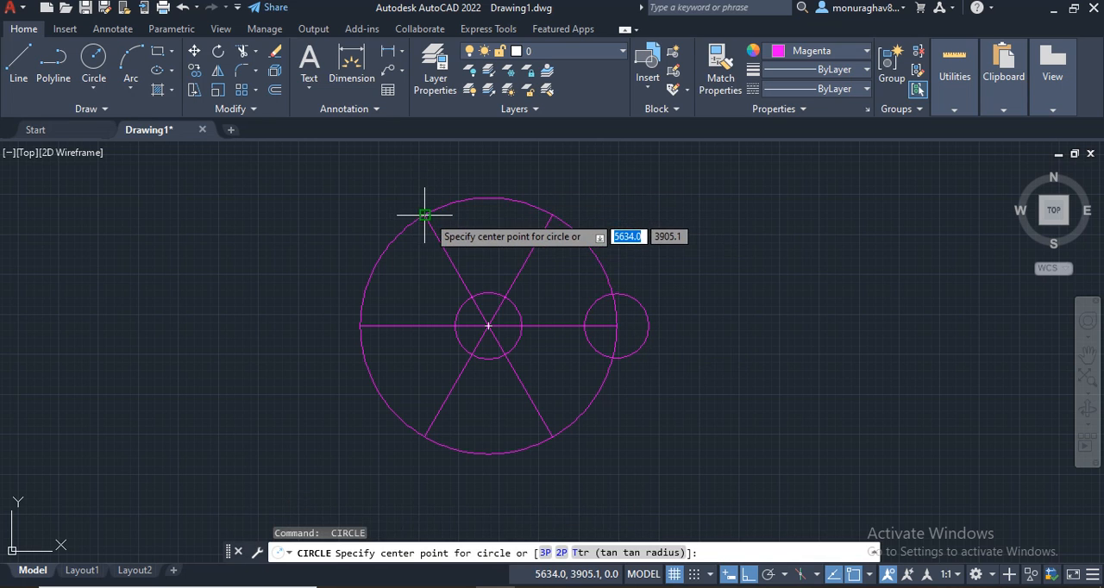
click(424, 215)
text(50)
key(Return)
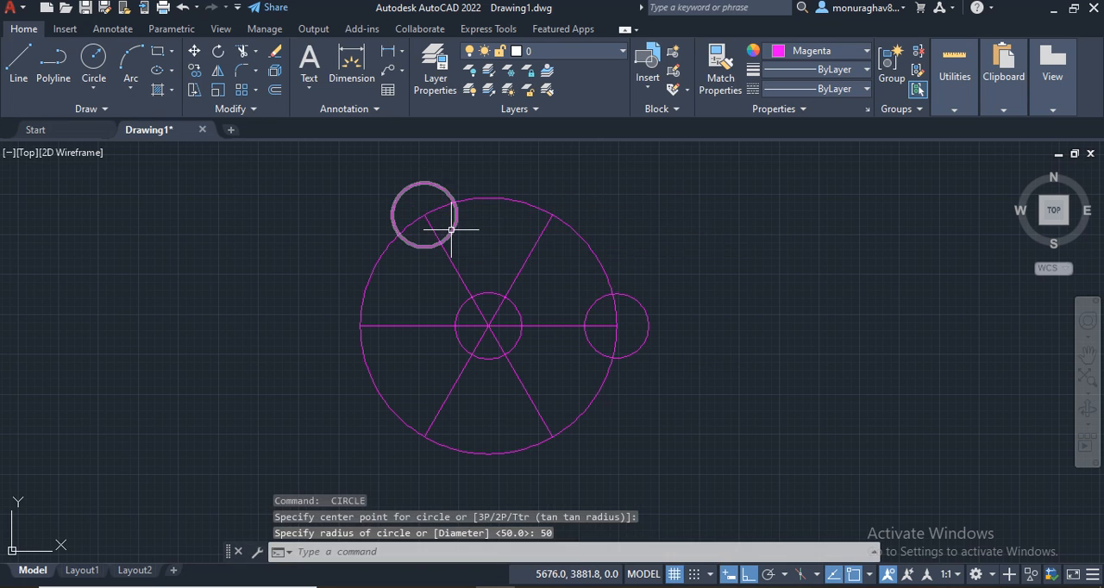
key(Return)
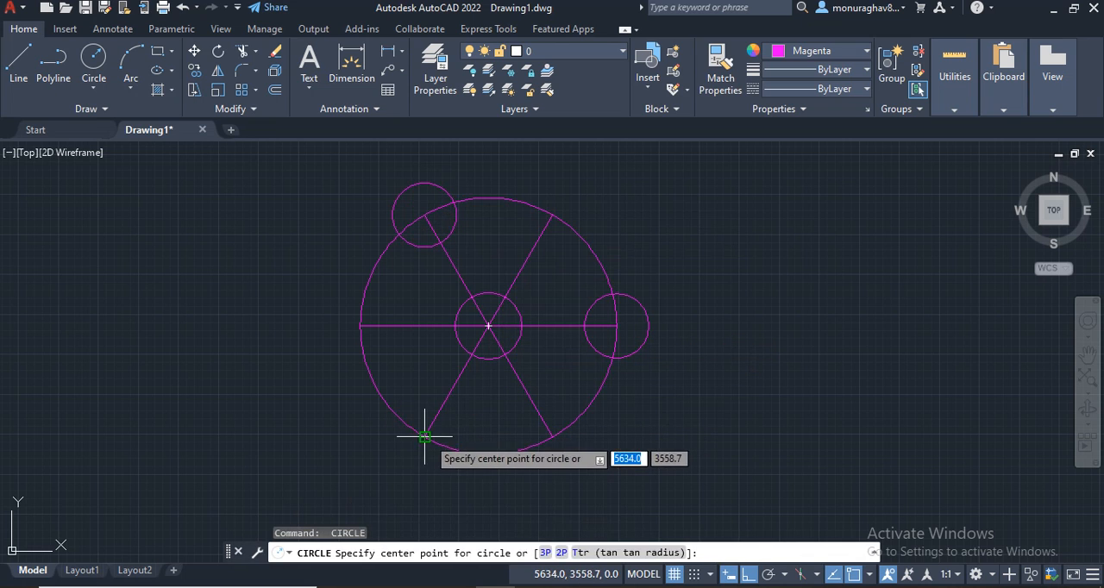
click(425, 437)
text(50)
key(Return)
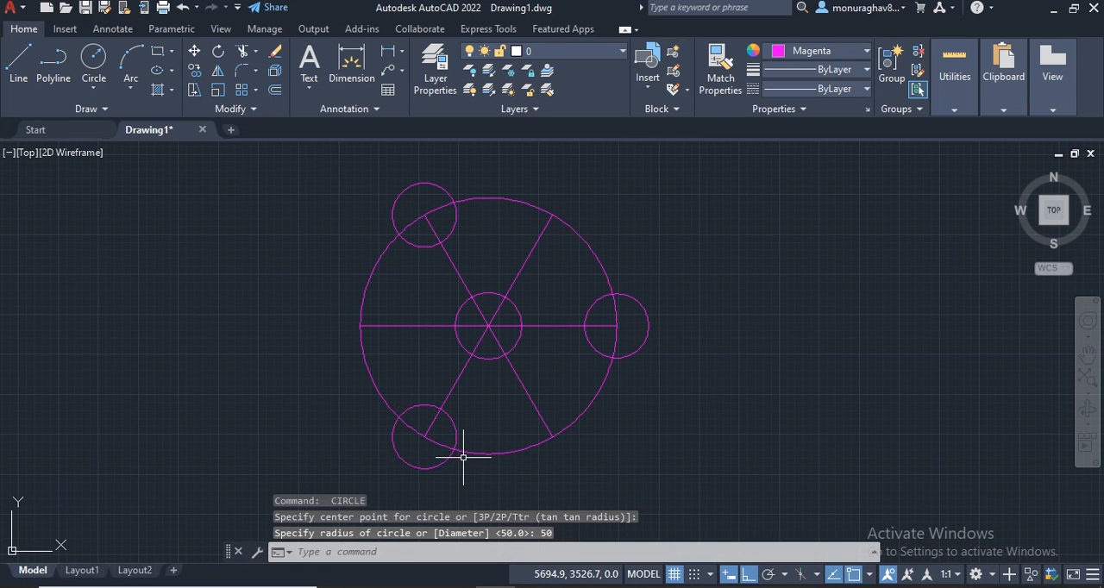
Step: Delete the polar array of spokes inside the large circle
click(522, 250)
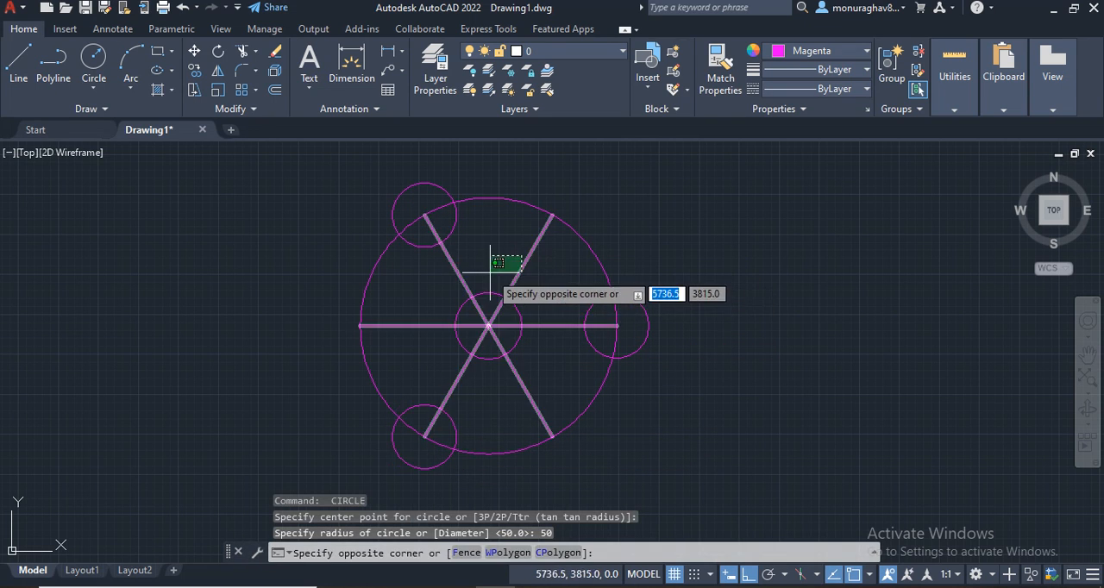
click(494, 275)
key(Delete)
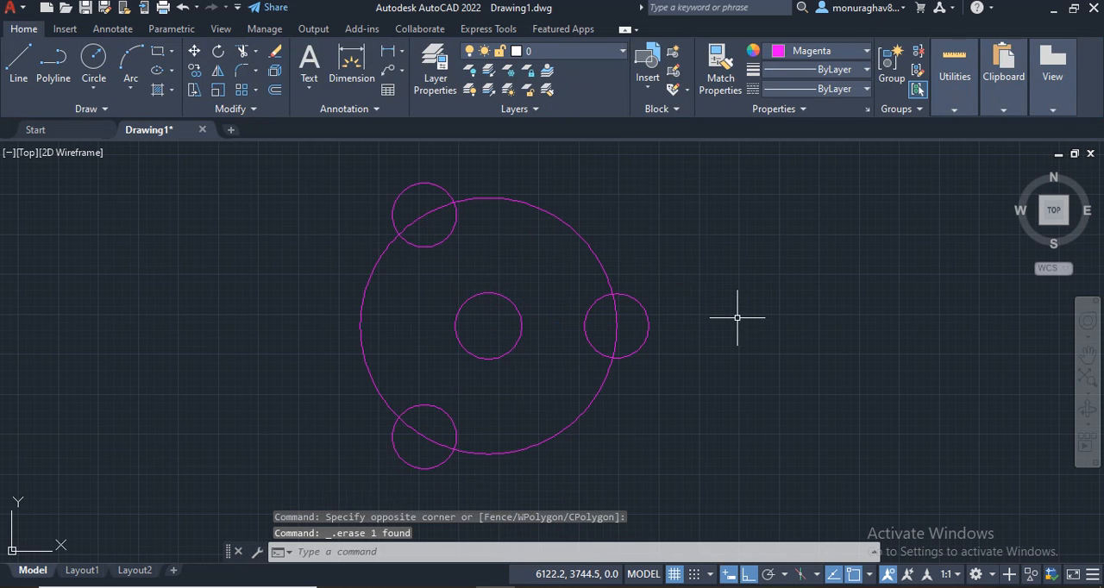
Step: Draw a circle of radius 25 concentric with the right radius 50 circle
text(c)
key(Return)
click(616, 326)
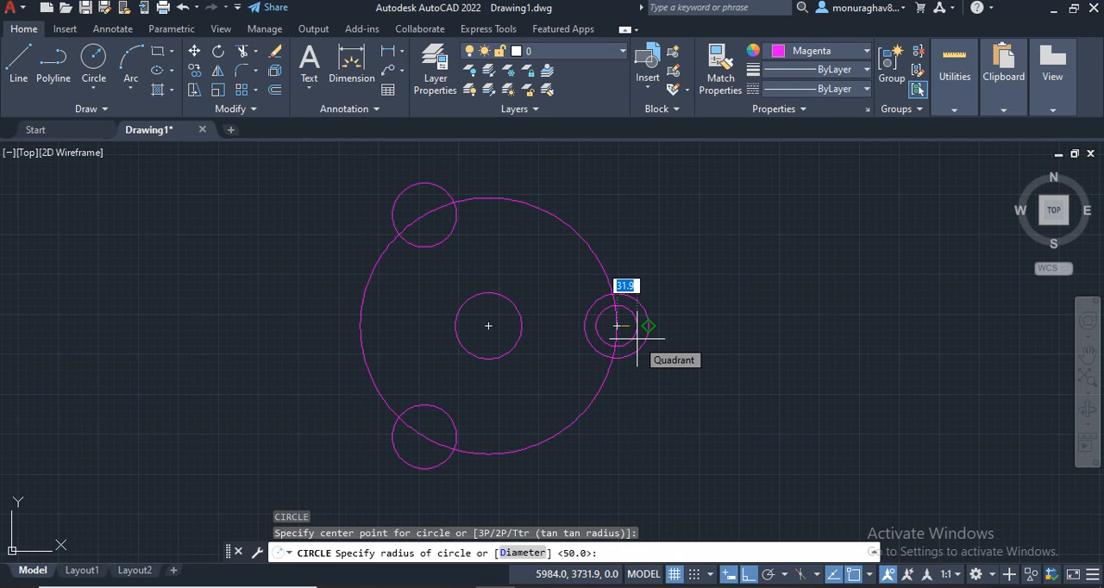
text(25)
key(Return)
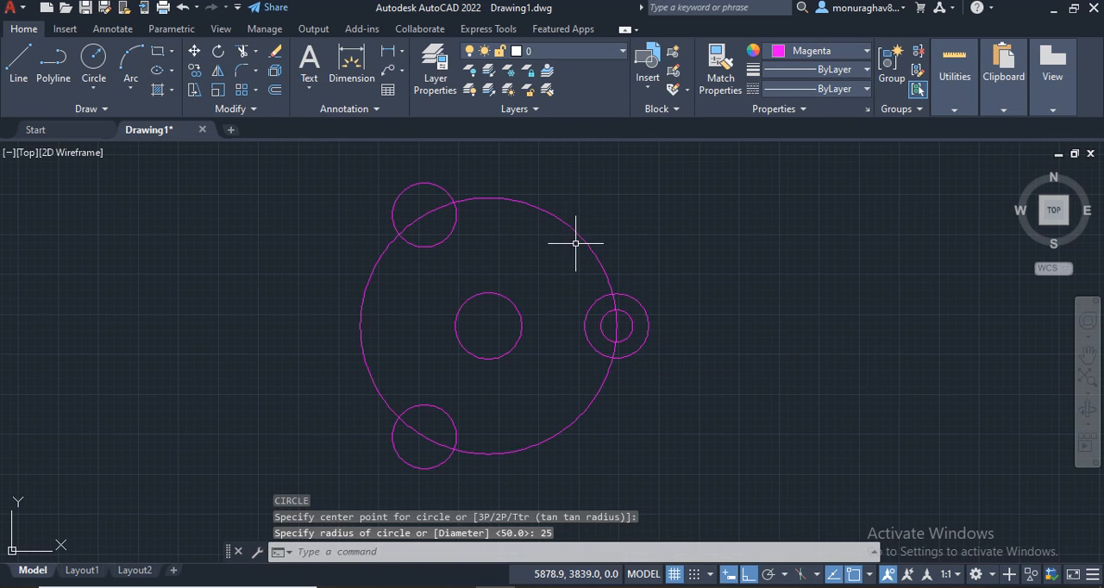
Step: Draw circles of radius 25 concentric with the upper-left and lower-left radius 50 circles
key(Return)
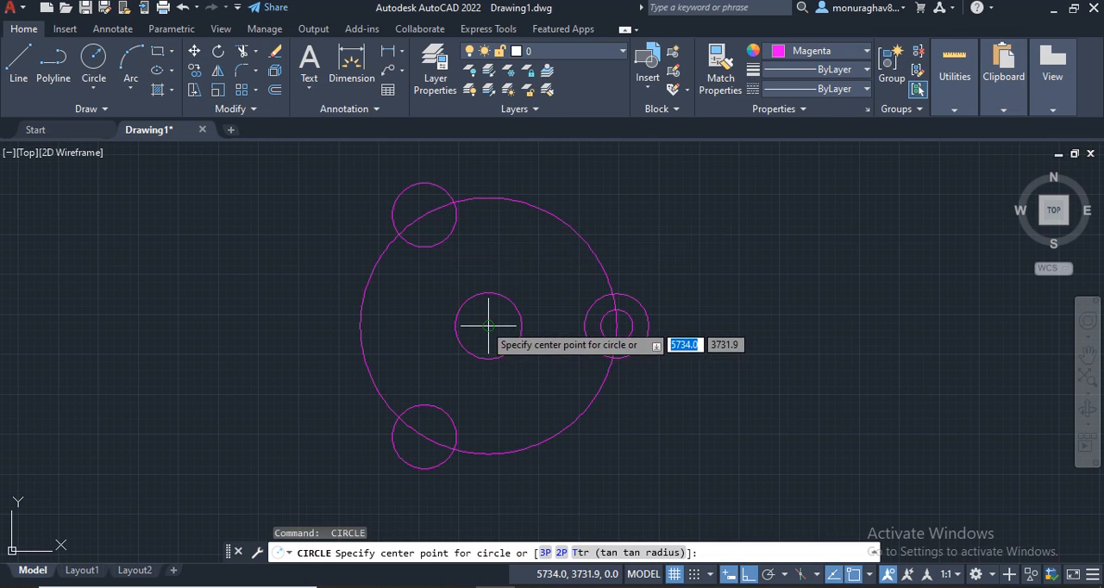
click(423, 216)
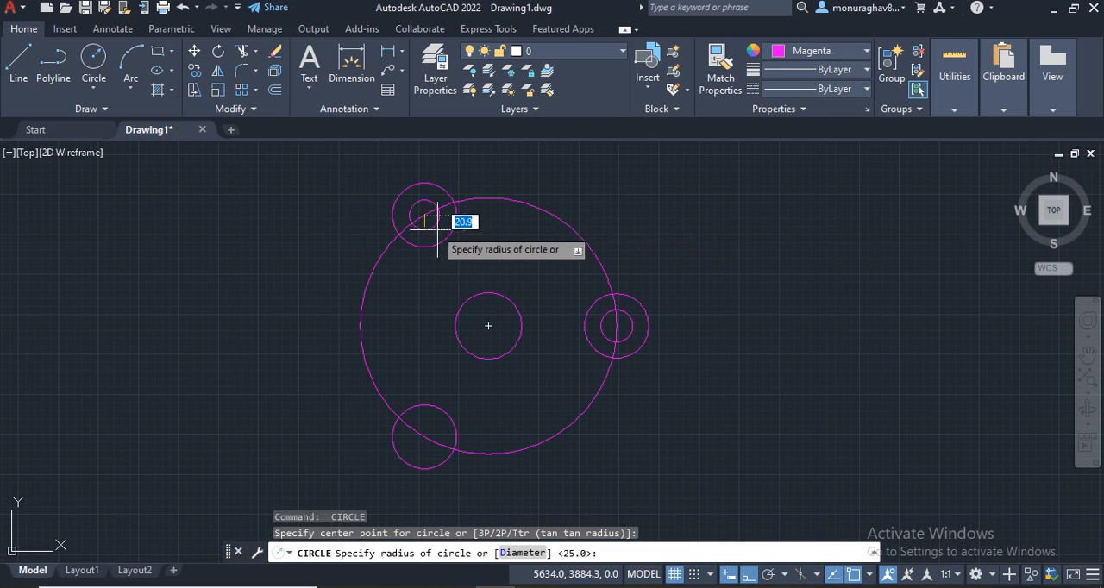
text(25)
key(Return)
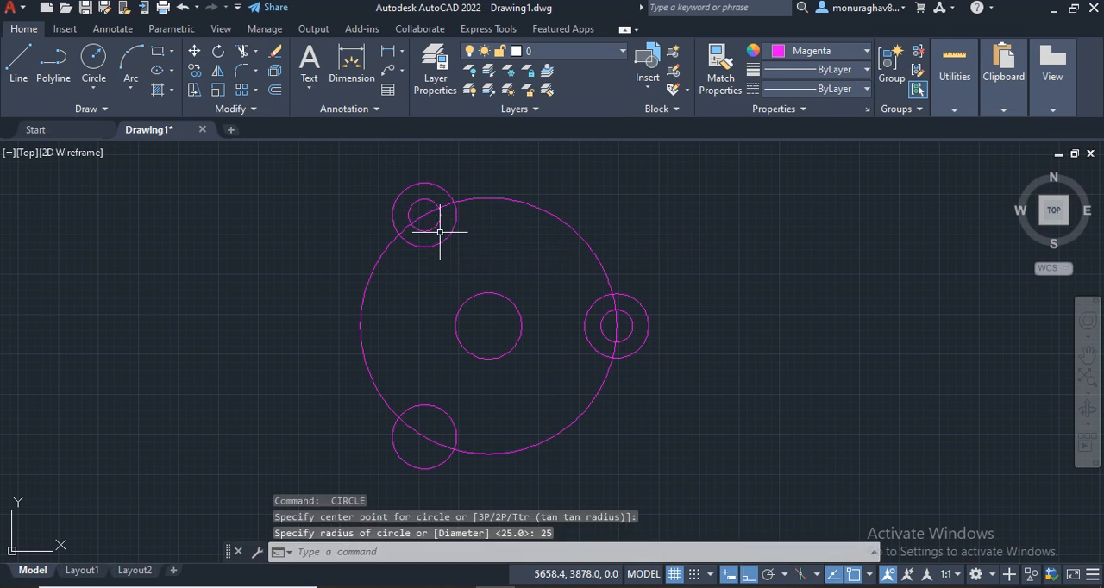
key(Return)
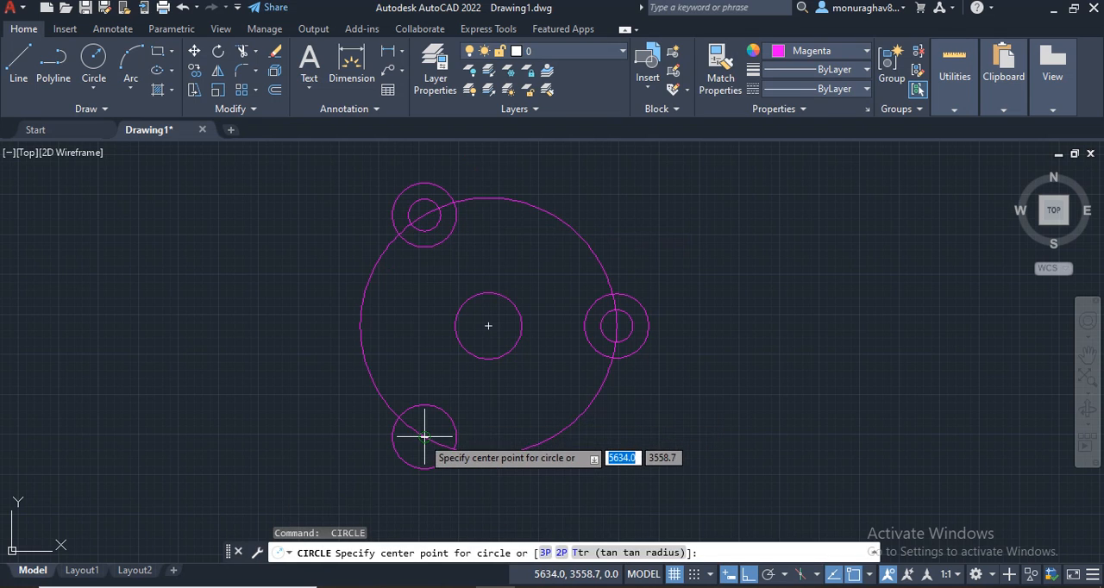
click(425, 437)
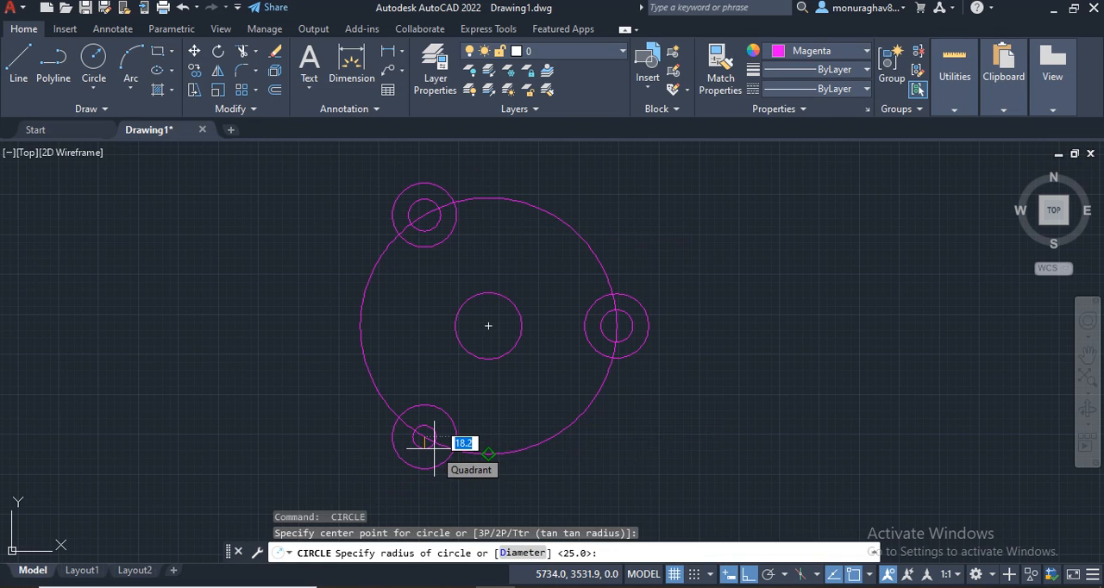
text(25)
key(Return)
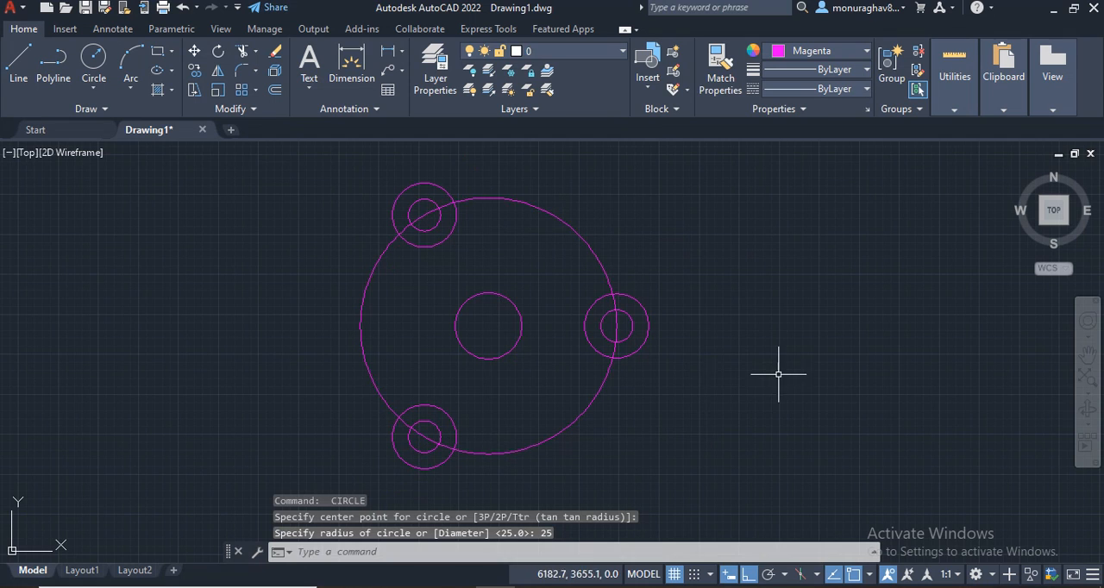
Step: Fillet the right radius 50 circle to the upper-left radius 50 circle with a fillet radius of 345.52
middle_drag(773, 369, 761, 346)
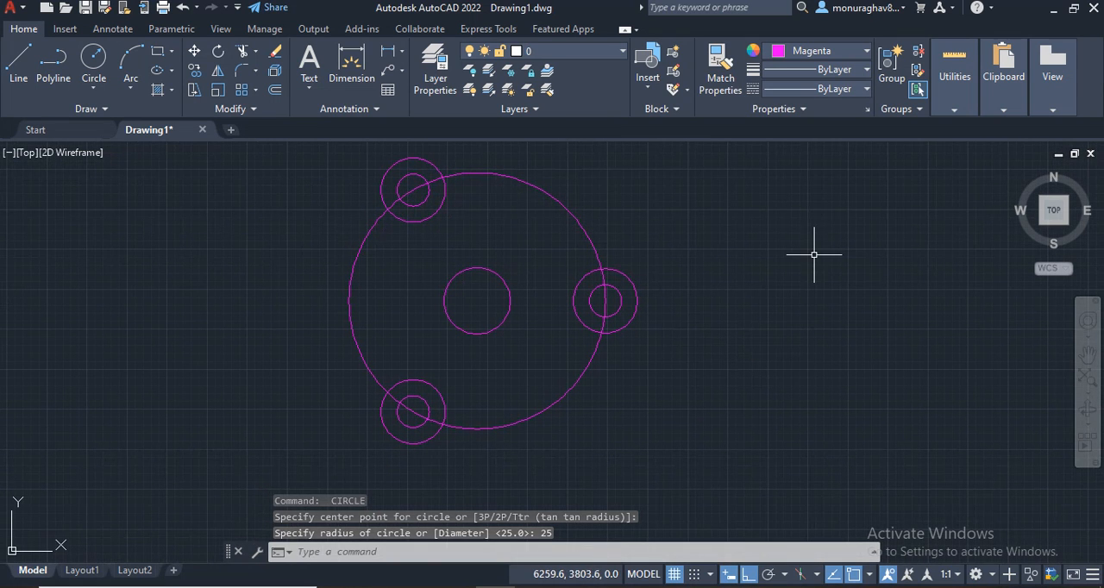
text(f)
key(Return)
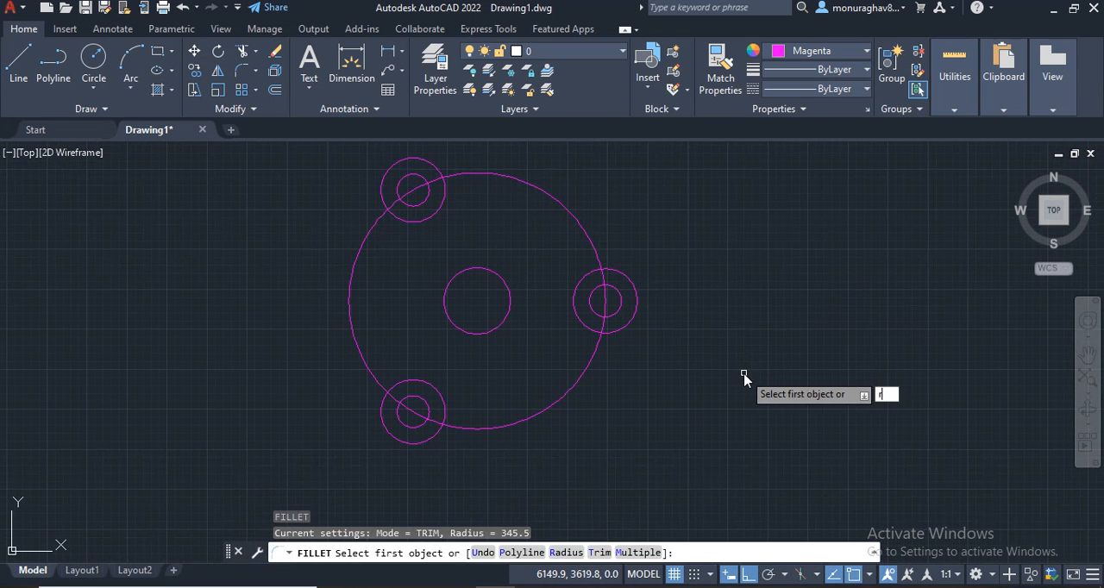
text(r)
key(Return)
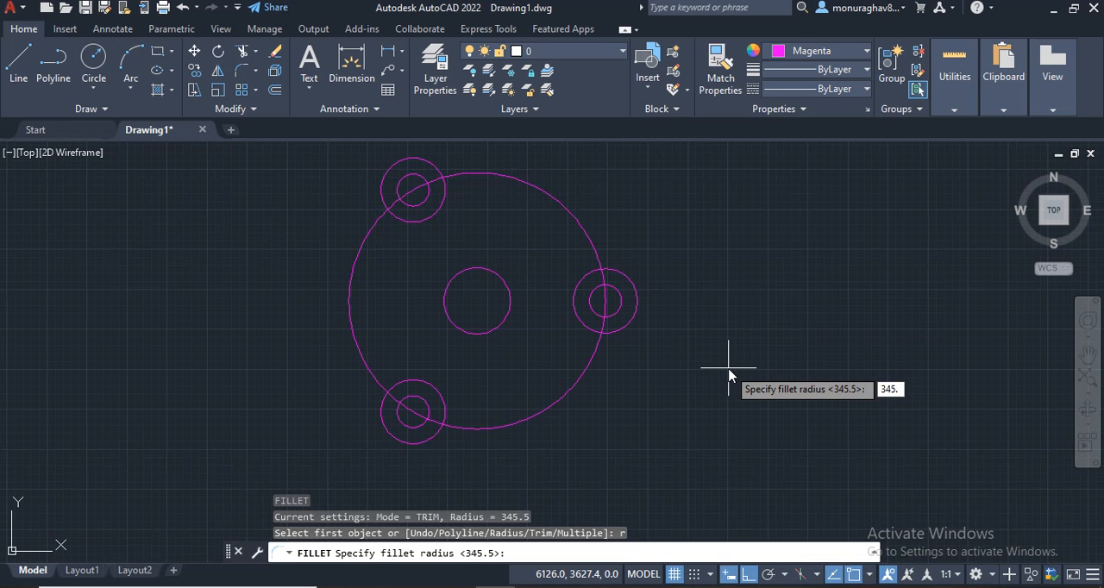
text(2)
key(Return)
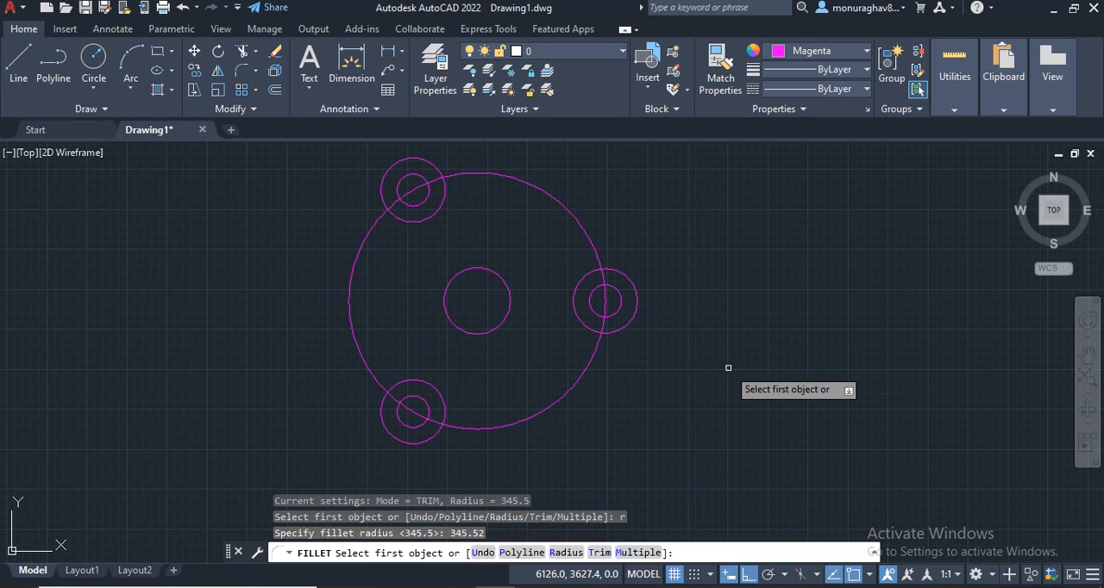
click(618, 271)
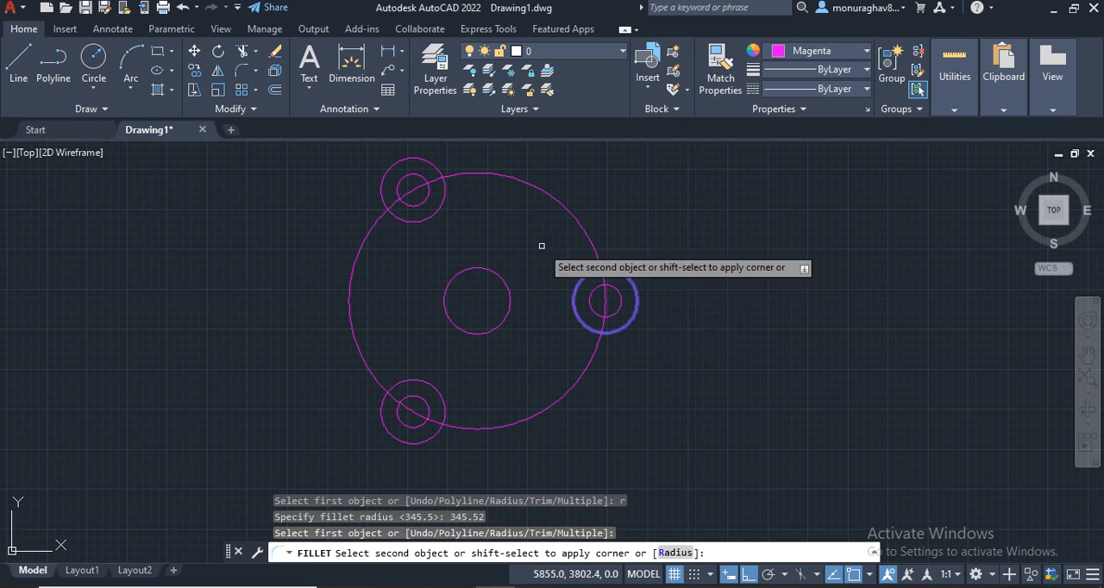
click(437, 165)
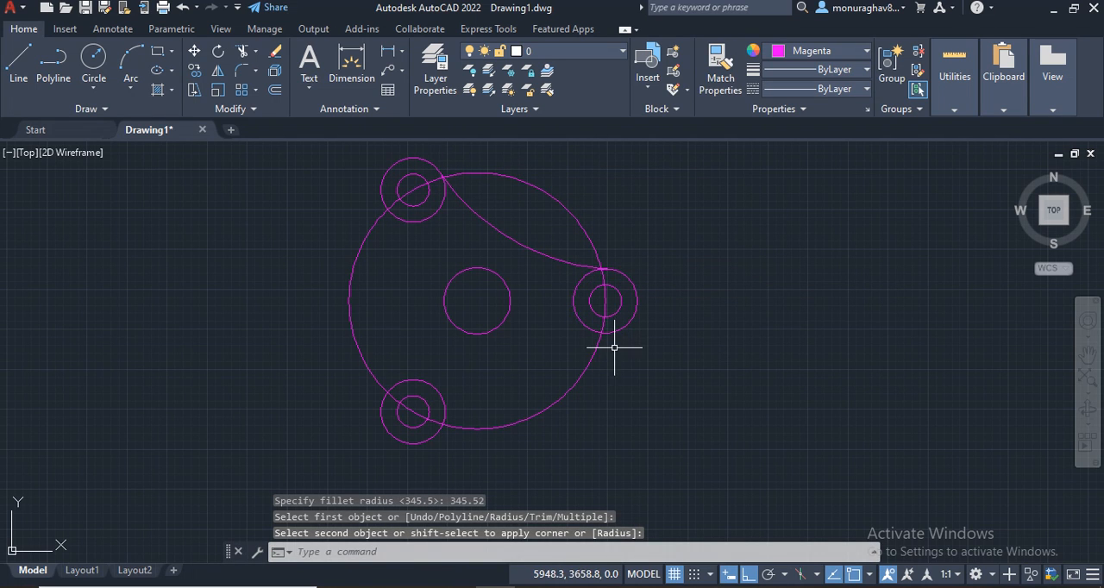
Step: Fillet the right radius 50 circle to the lower-left radius 50 circle in Multiple mode, accepting the 345.5 fillet radius
key(Return)
text(r)
key(Return)
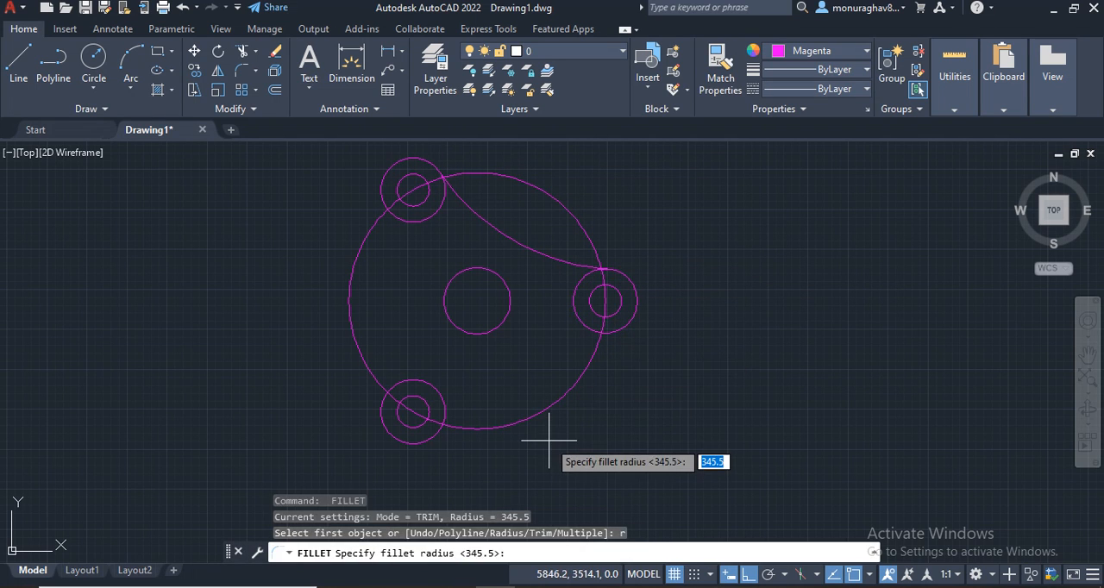
key(Return)
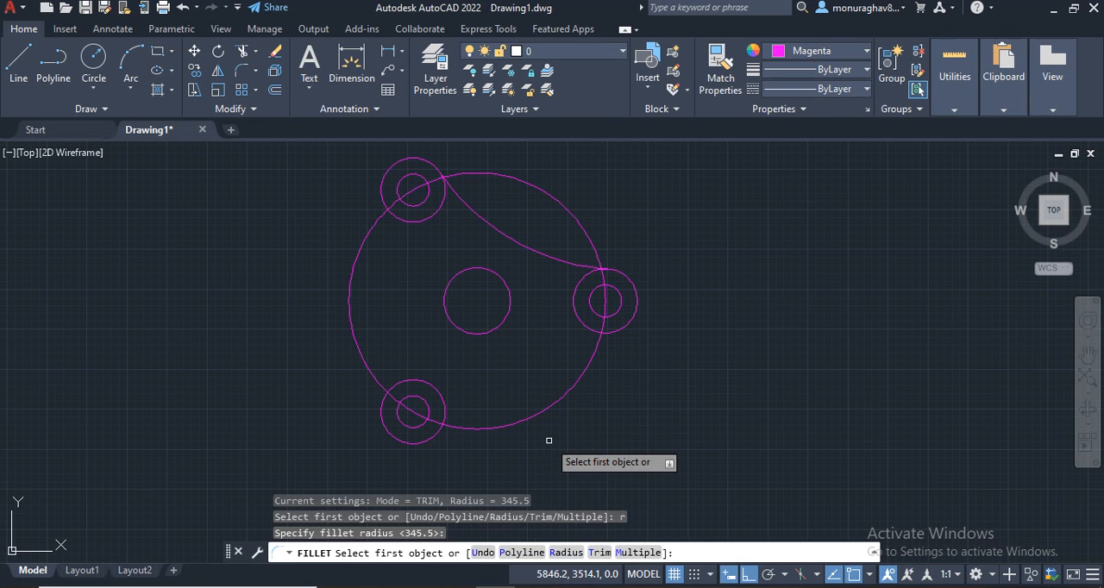
text(m)
key(Return)
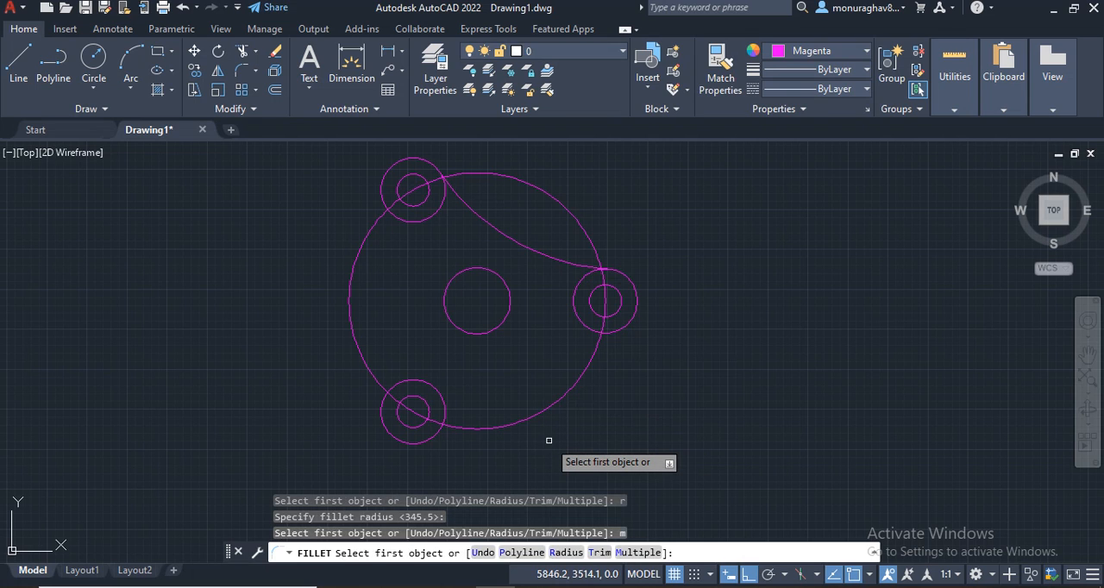
click(611, 334)
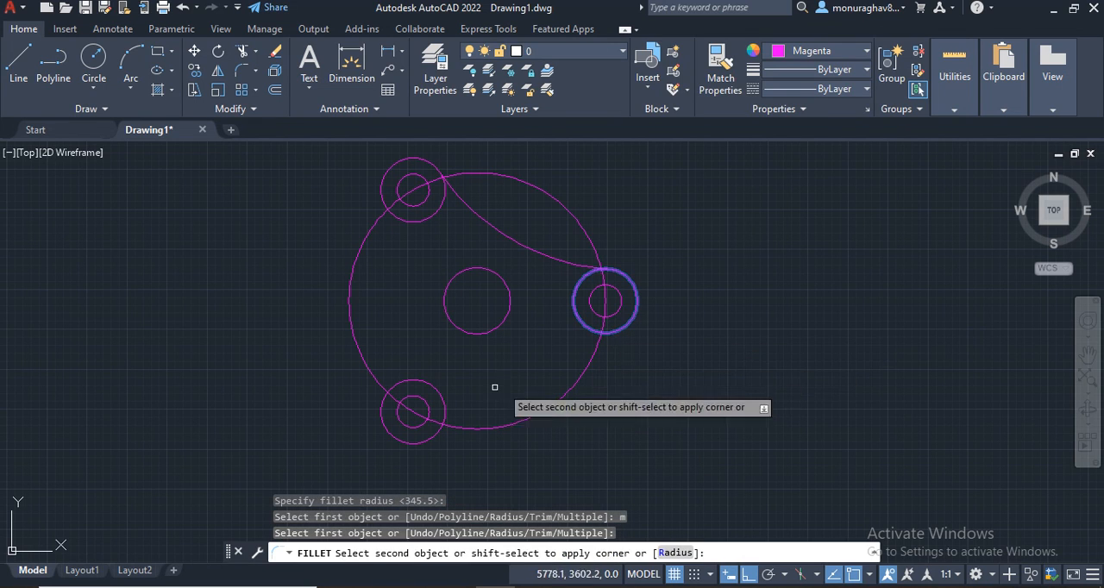
click(447, 408)
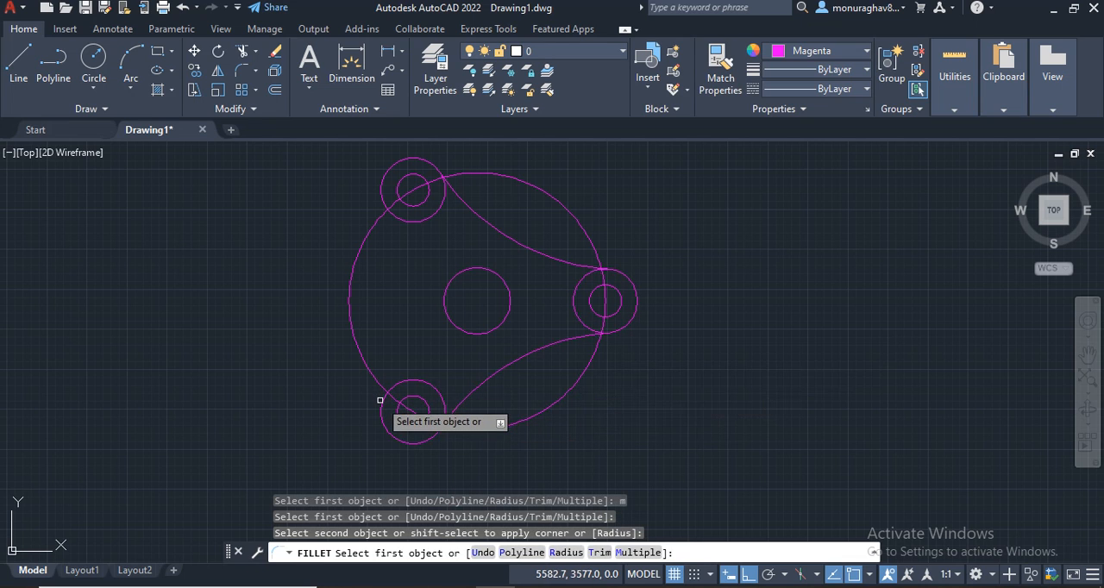
Step: Fillet the lower-left radius 50 circle to the upper-left radius 50 circle with the same radius and end the Fillet command
click(383, 398)
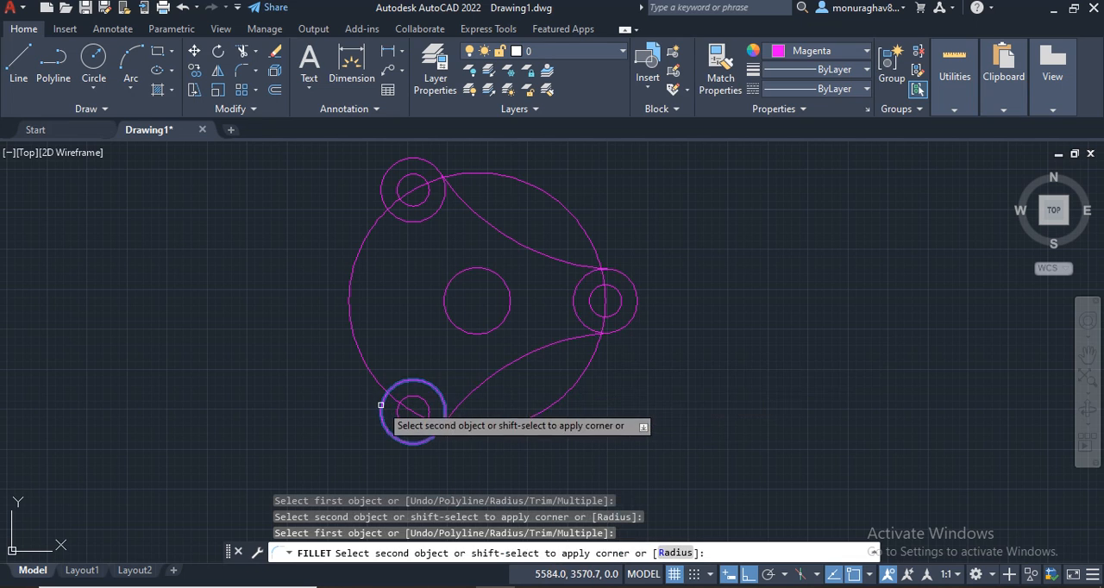
click(381, 189)
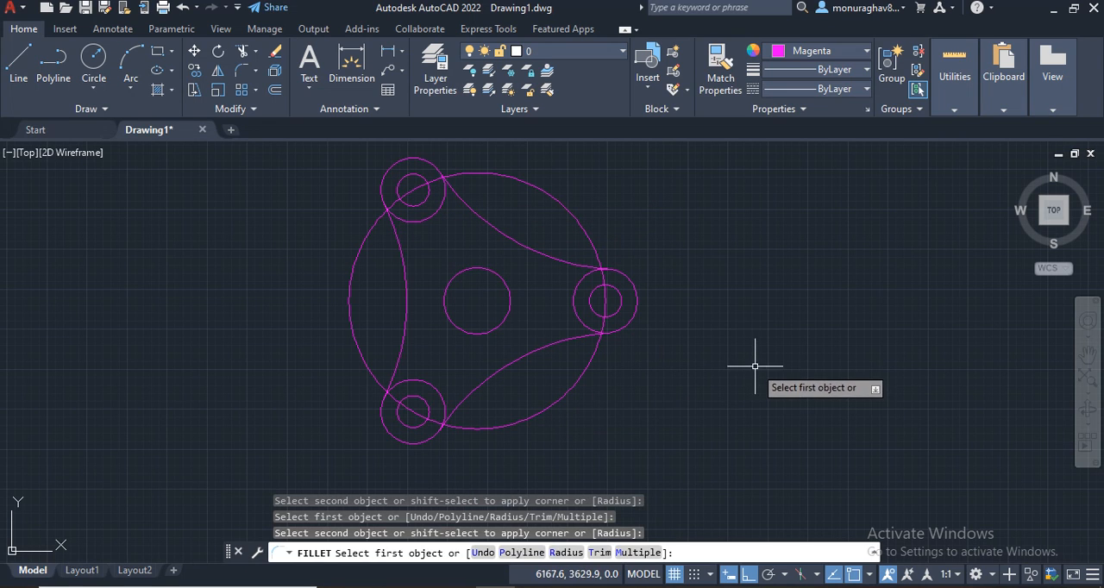
key(Escape)
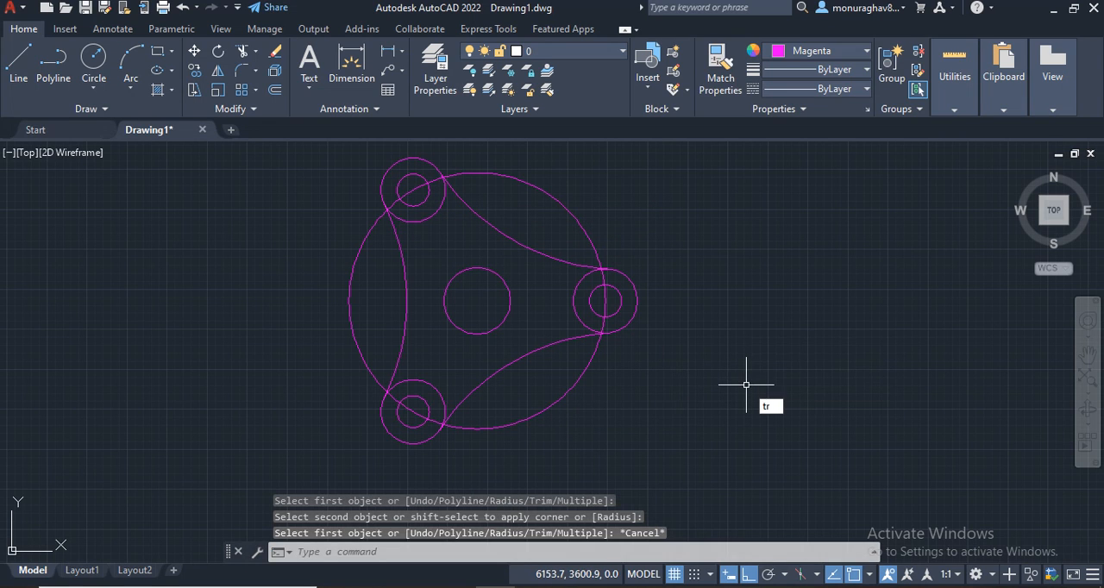
Step: Try to trim the portion of the large circle that passes through the upper-left radius 25 circle
text(tr)
key(Return)
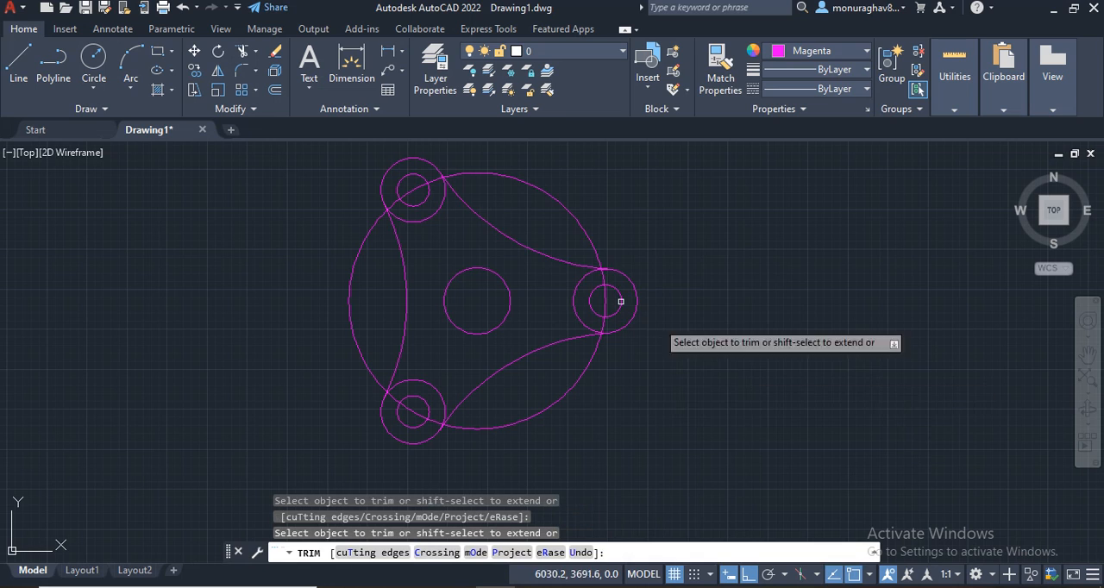
click(416, 191)
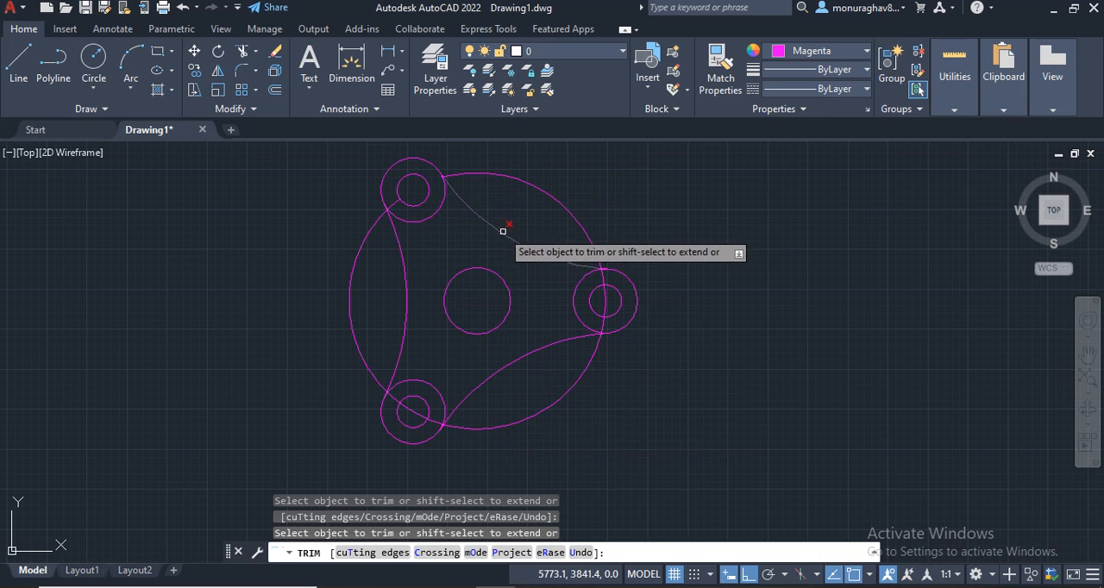
key(ctrl+z)
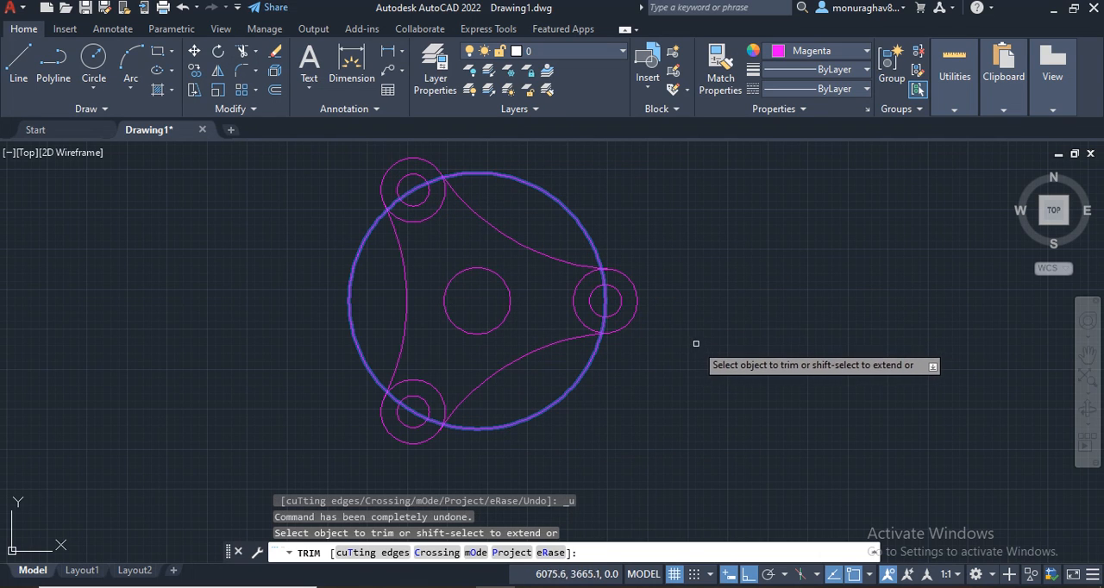
key(Escape)
scroll(696, 375, down, 2)
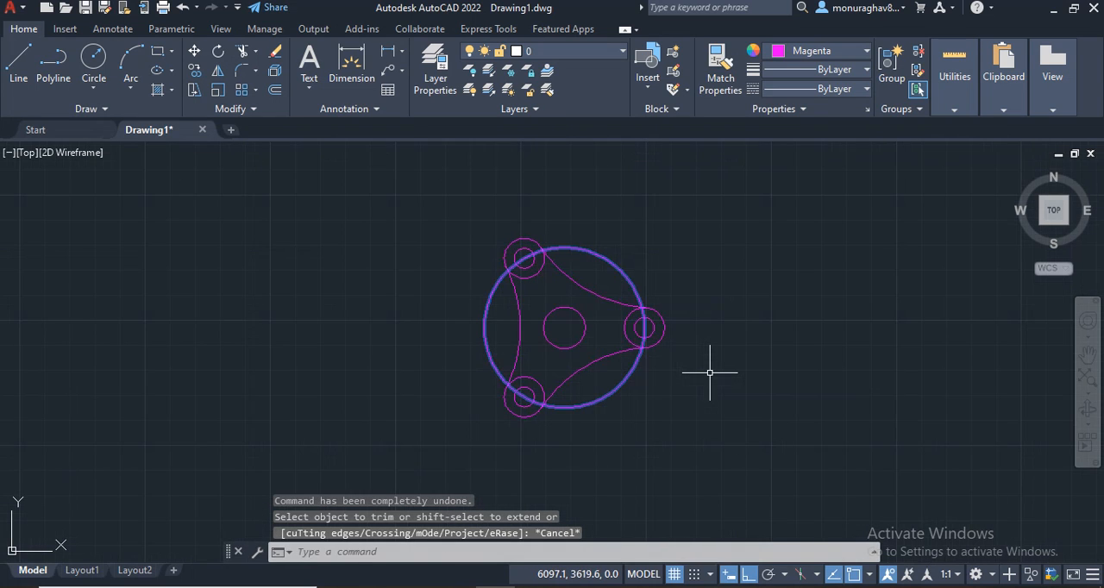
mouse_move(711, 373)
middle_down()
mouse_move(652, 332)
mouse_move(719, 377)
middle_up()
scroll(647, 318, up, 2)
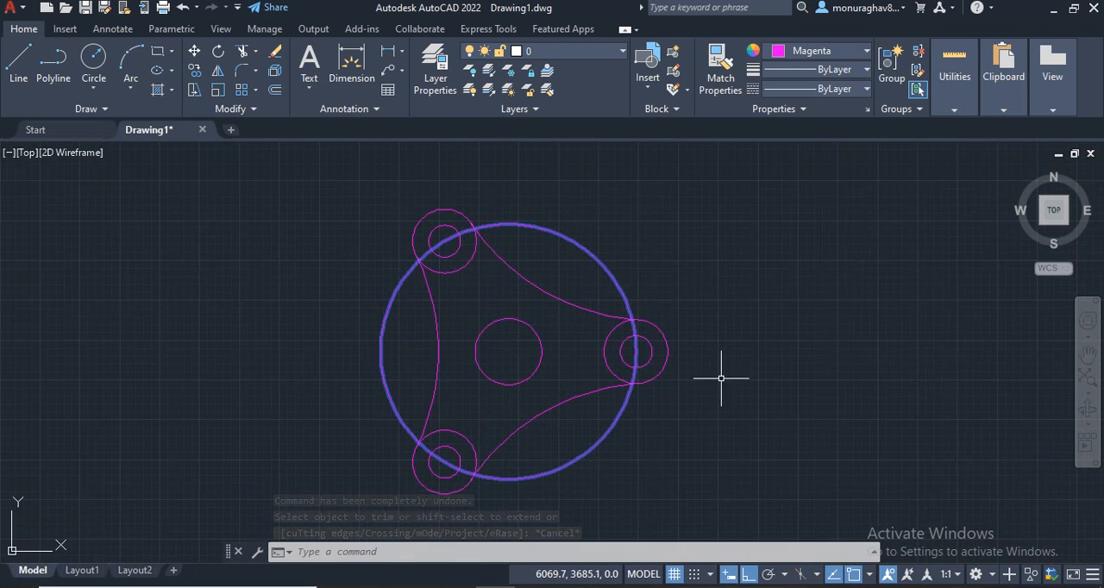
click(603, 268)
click(854, 90)
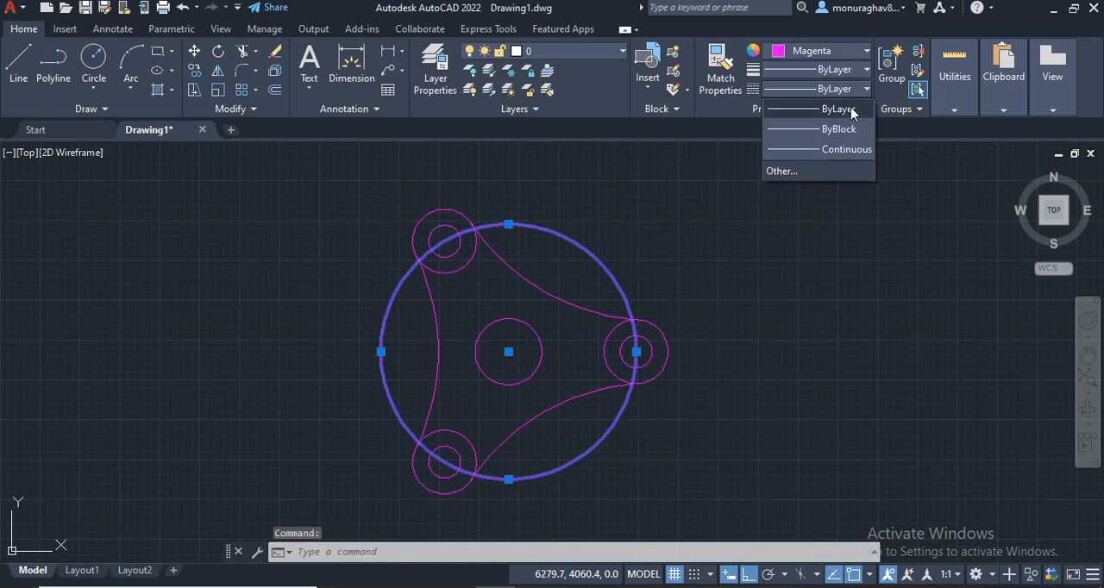
click(840, 95)
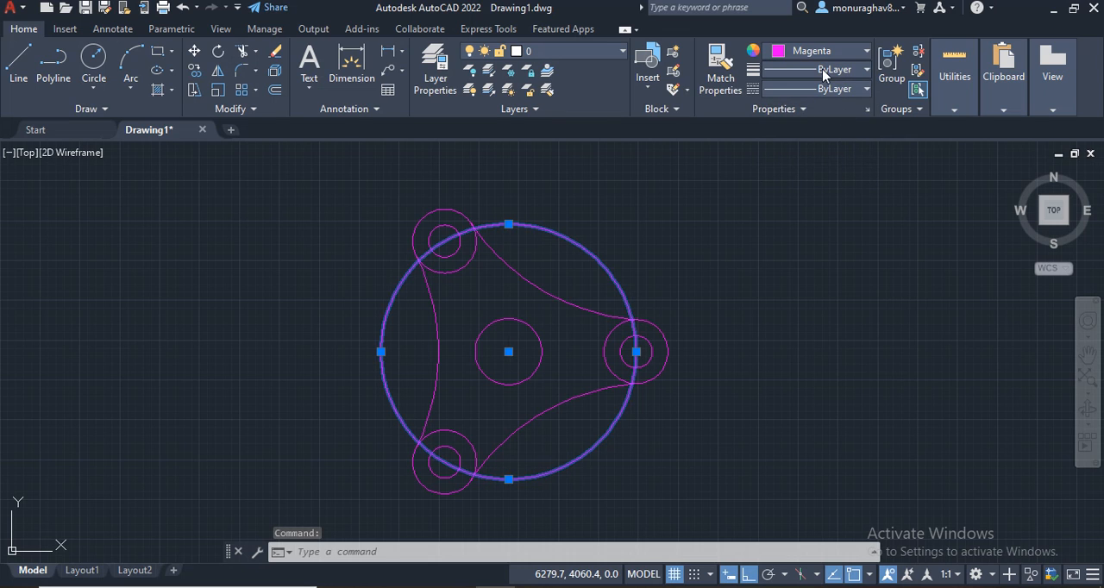
click(823, 71)
scroll(813, 215, down, 6)
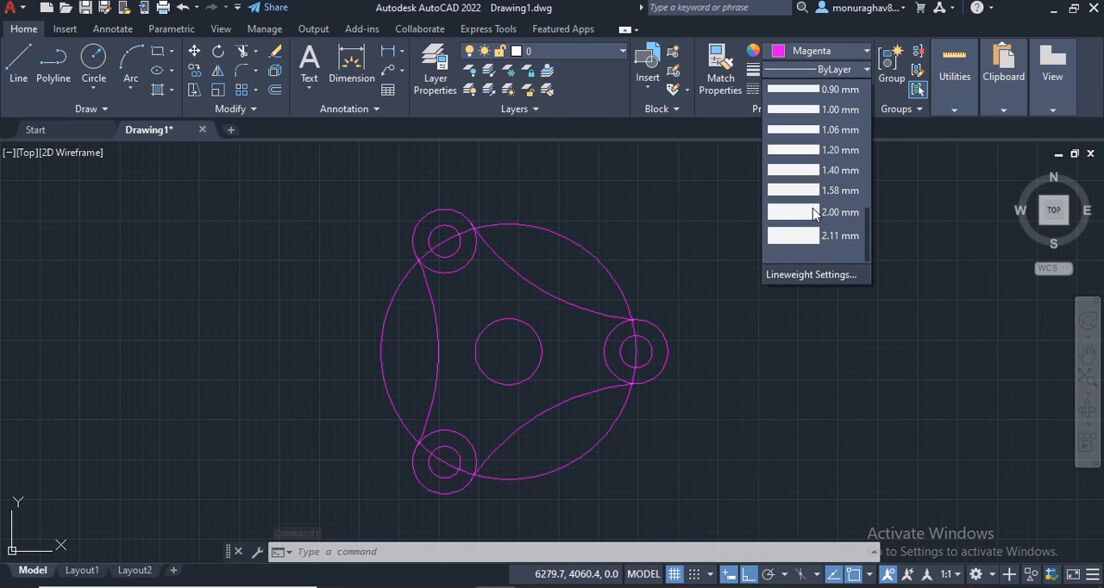
scroll(813, 215, up, 6)
click(740, 156)
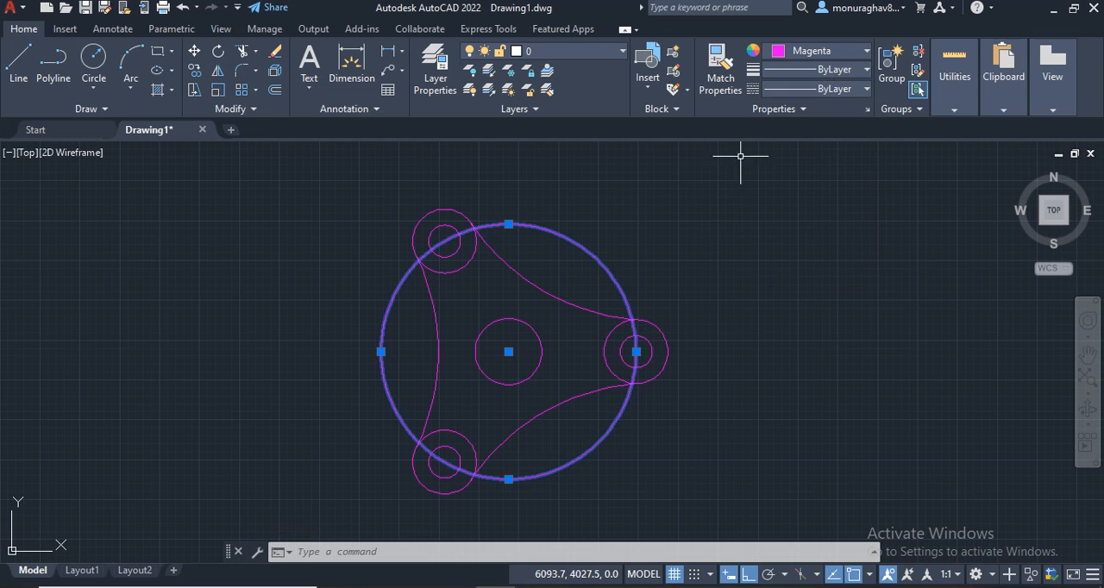
click(797, 88)
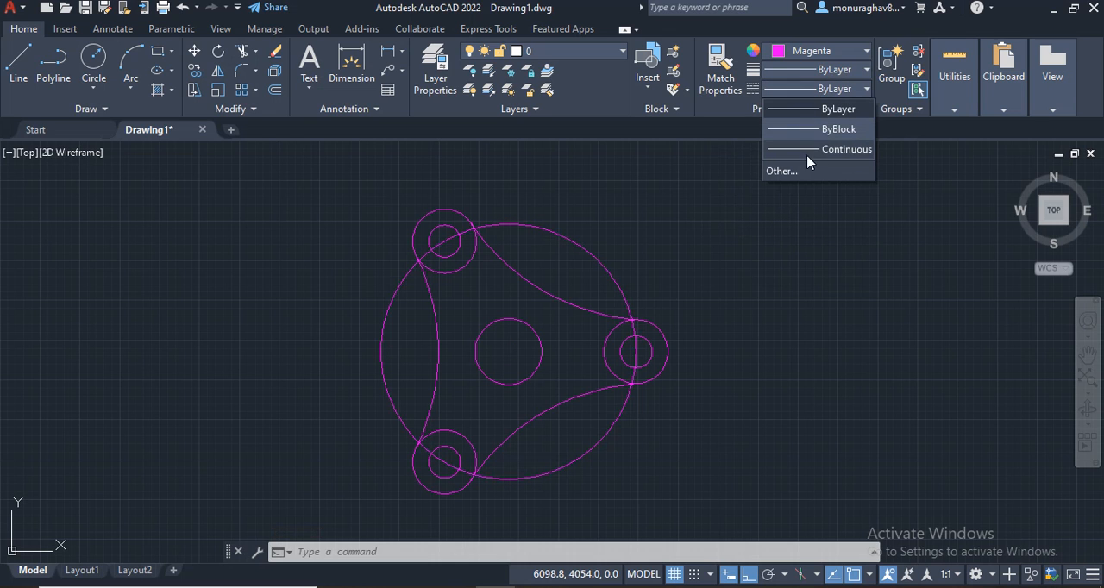
click(789, 169)
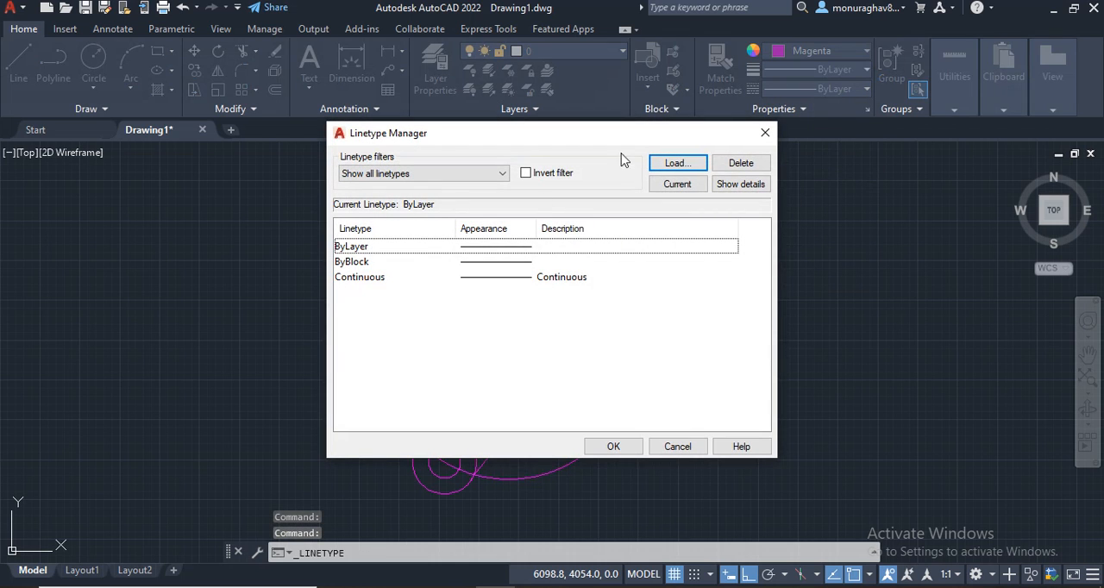
click(765, 134)
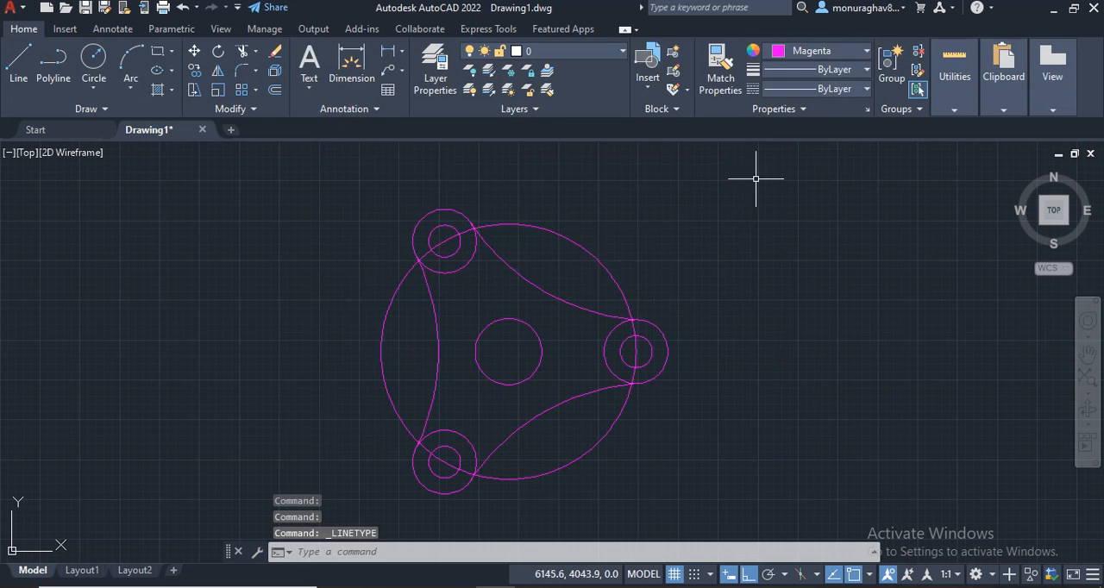
Step: Change the color of the large construction circle to black and clear the selection
click(575, 235)
click(867, 51)
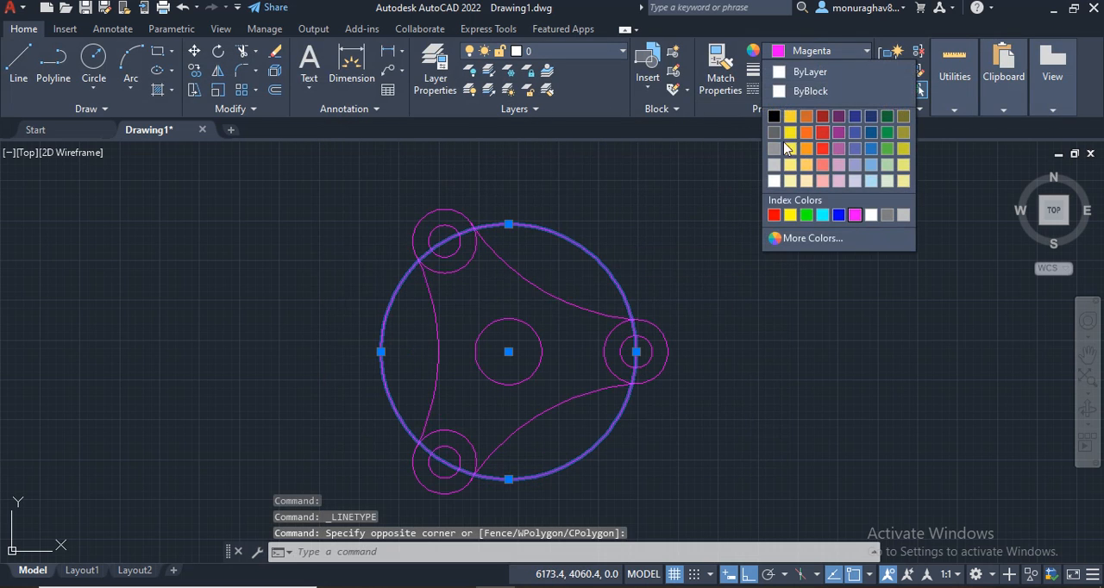
click(773, 113)
key(Escape)
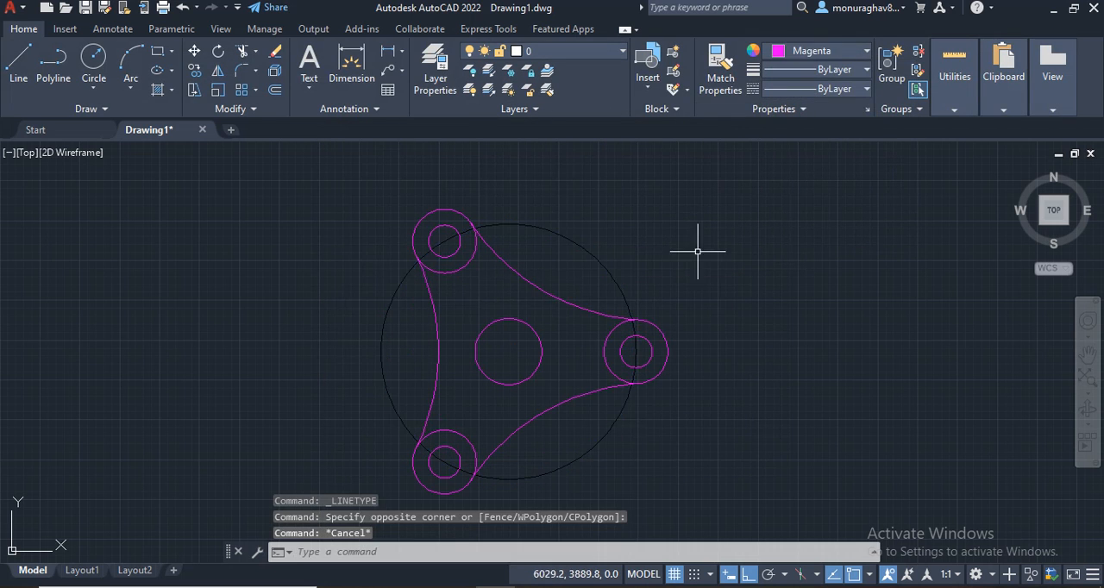
Step: Start a hatch using the GR_INVSPH gradient pattern
mouse_move(742, 279)
middle_down()
mouse_move(717, 221)
mouse_move(714, 253)
middle_up()
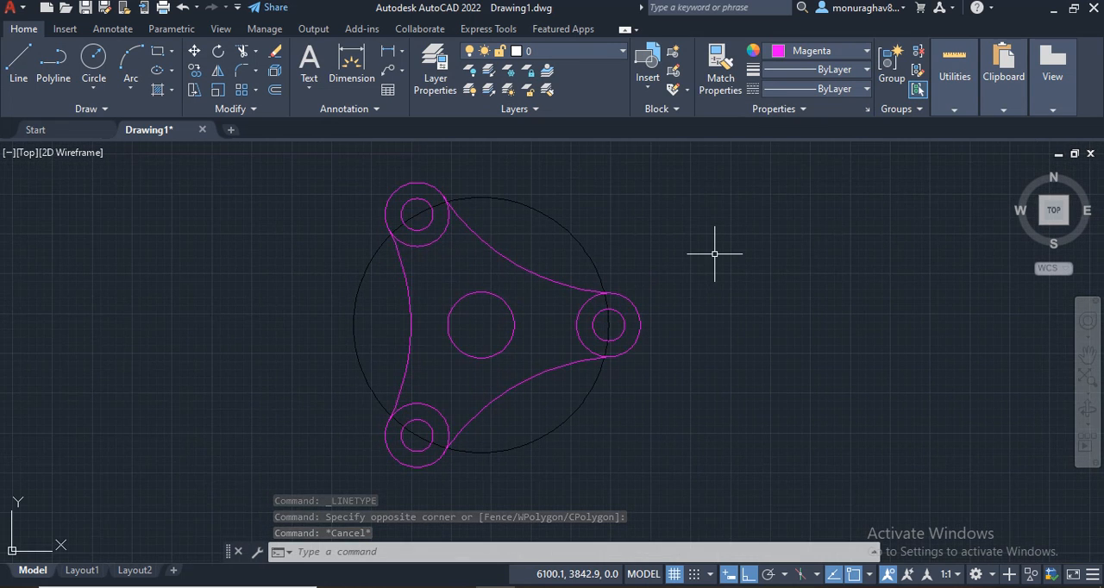
click(157, 89)
scroll(228, 82, down, 6)
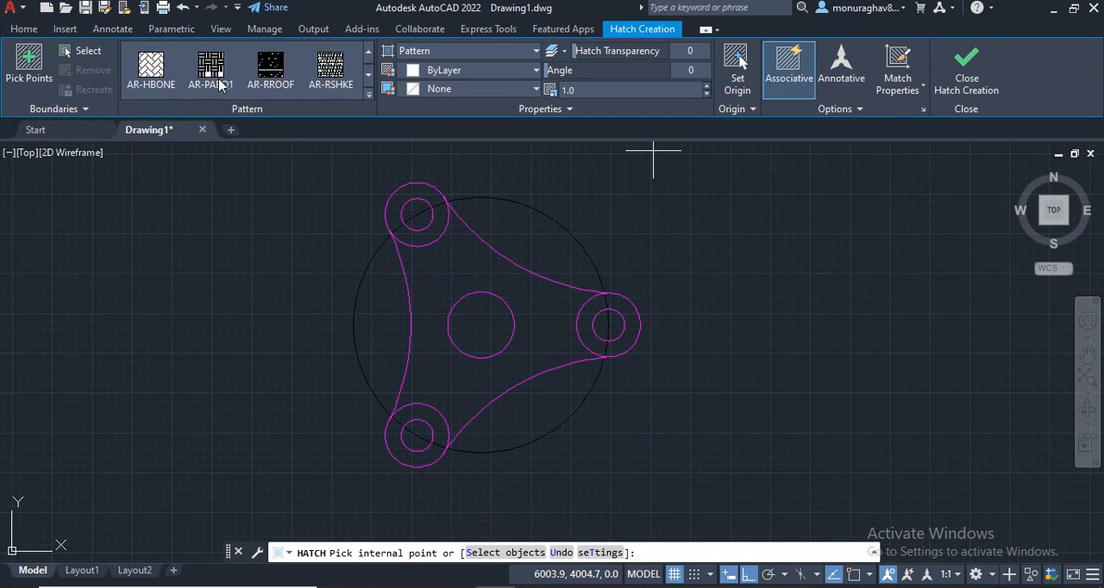
scroll(259, 82, down, 10)
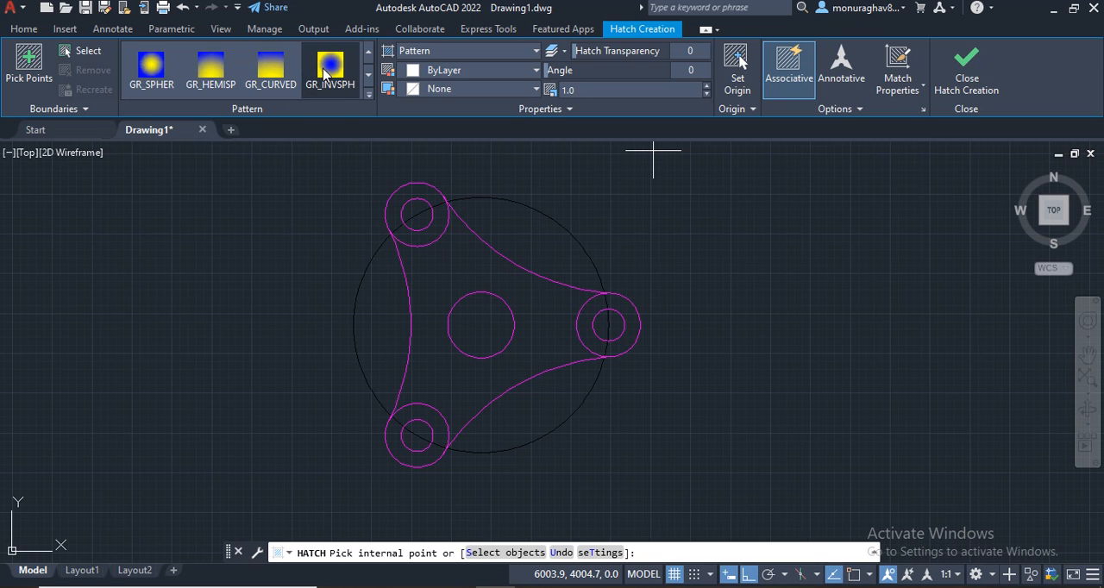
click(328, 71)
Step: Set the hatch gradient's first color to yellow and its second color to green
click(440, 72)
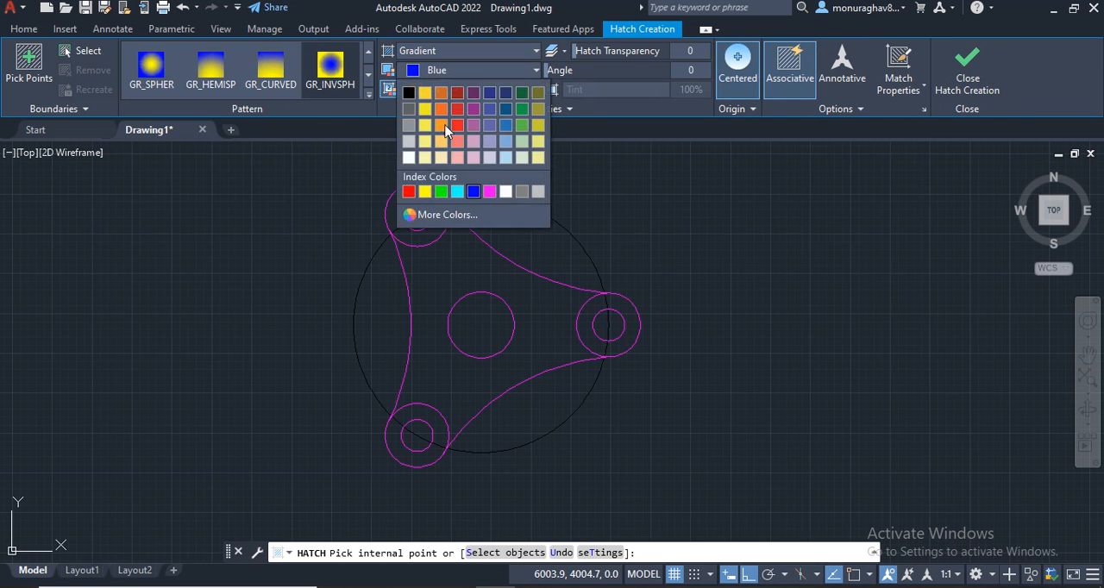
click(442, 191)
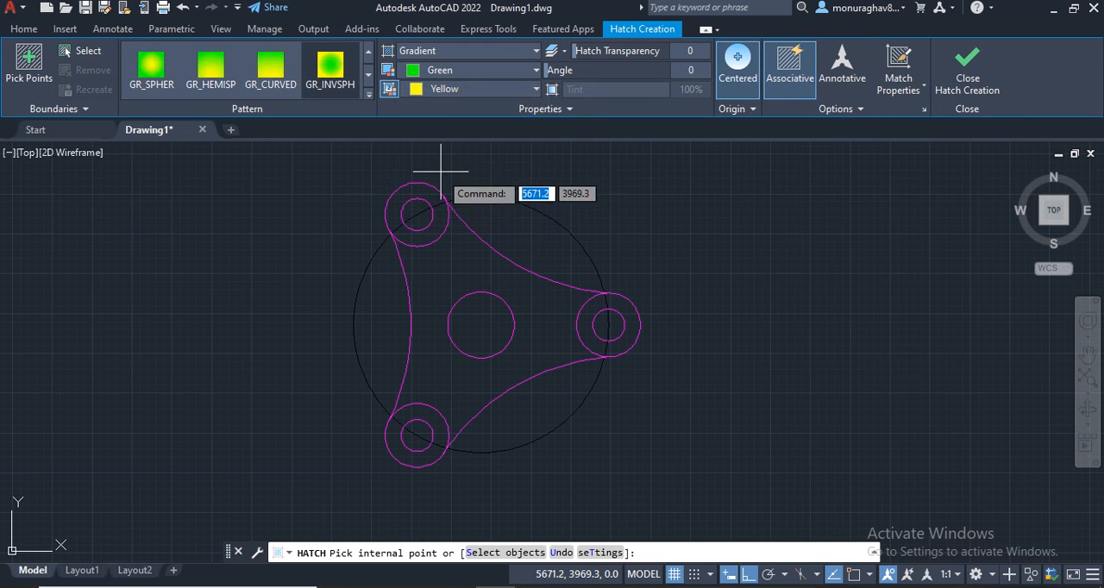
click(464, 89)
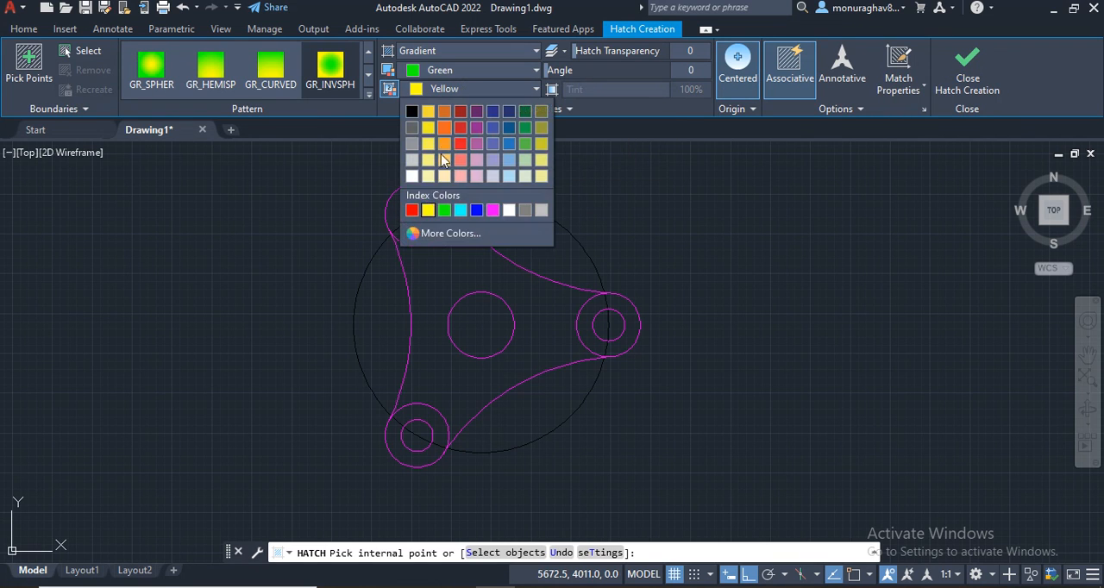
click(447, 213)
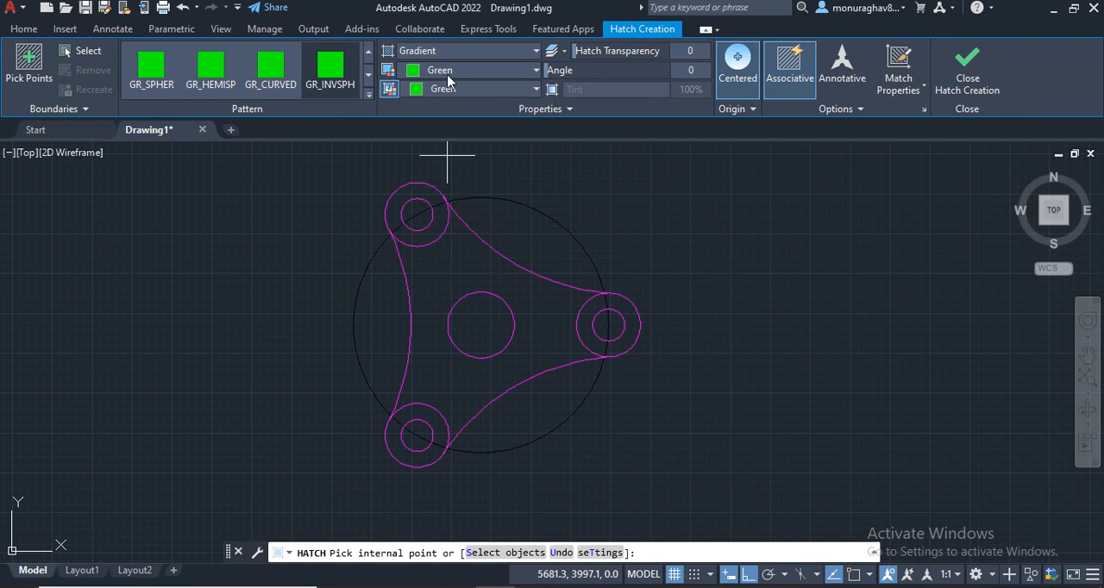
click(458, 69)
click(428, 182)
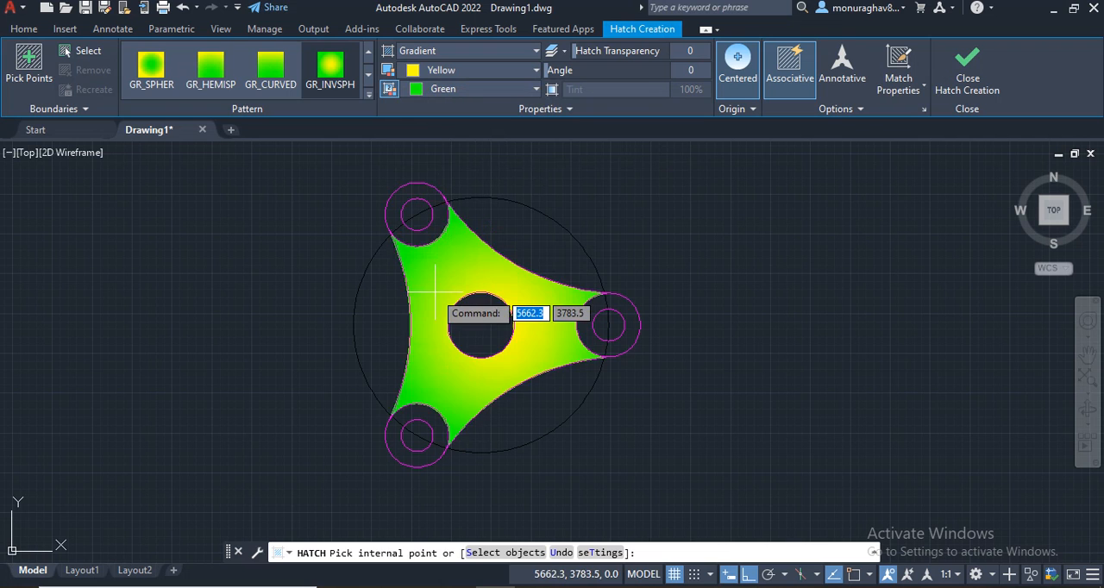
Step: Try to fill the body between the central circle and the three connecting arcs with the gradient hatch
click(437, 285)
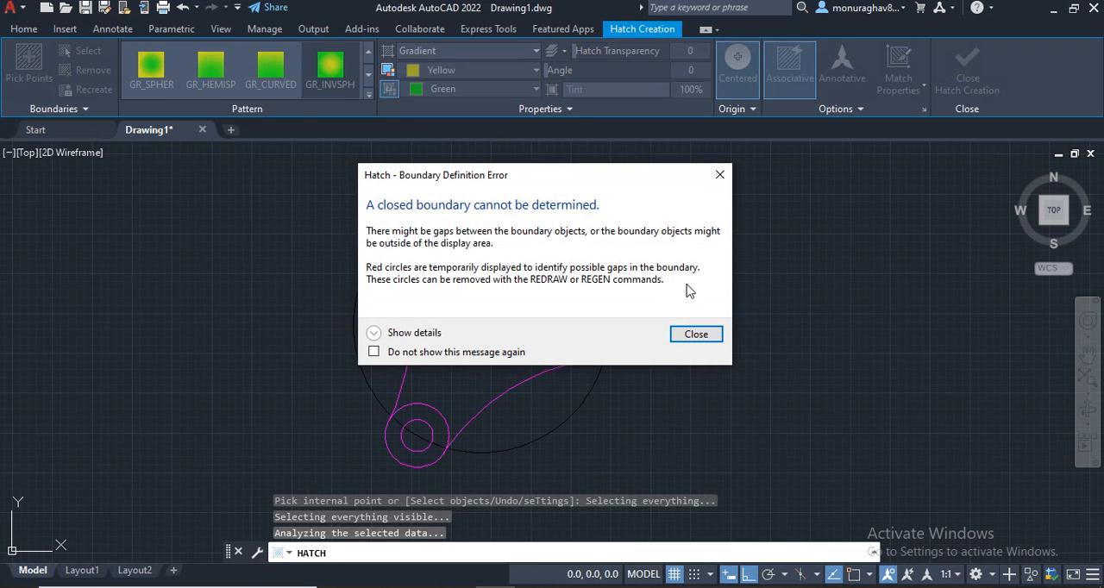
click(718, 176)
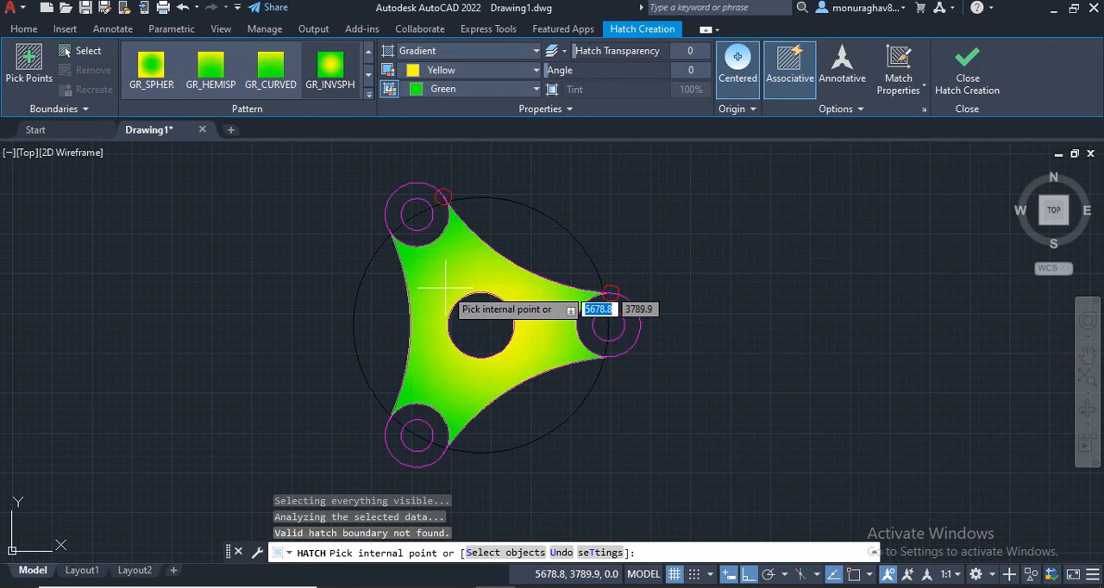
click(468, 269)
click(689, 338)
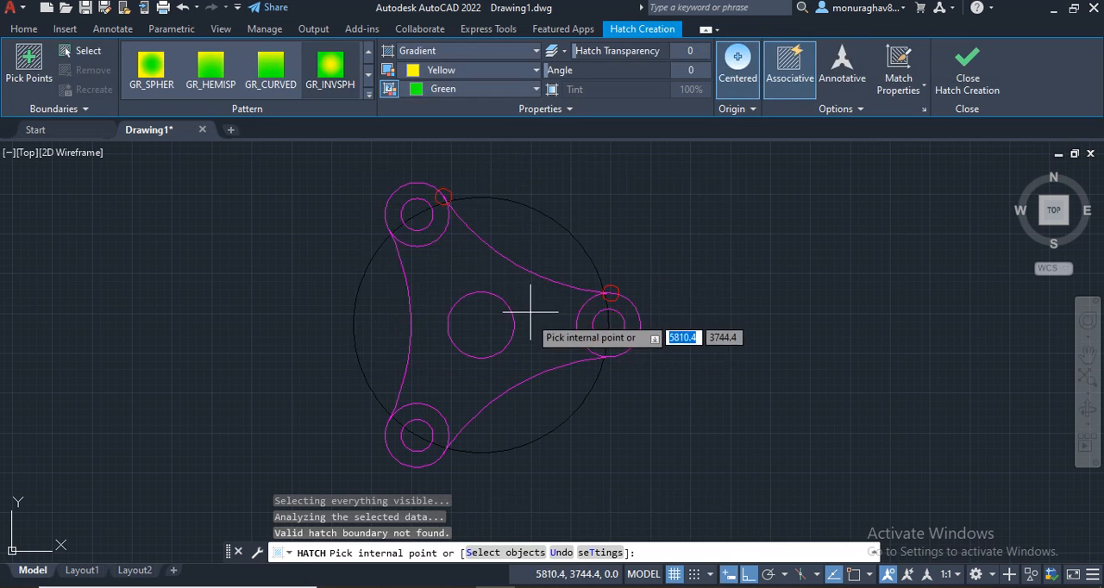
Step: Fill the narrow sliver between the upper connecting arc and the top of the right radius 50 circle with the gradient hatch
scroll(665, 443, up, 5)
scroll(570, 352, down, 5)
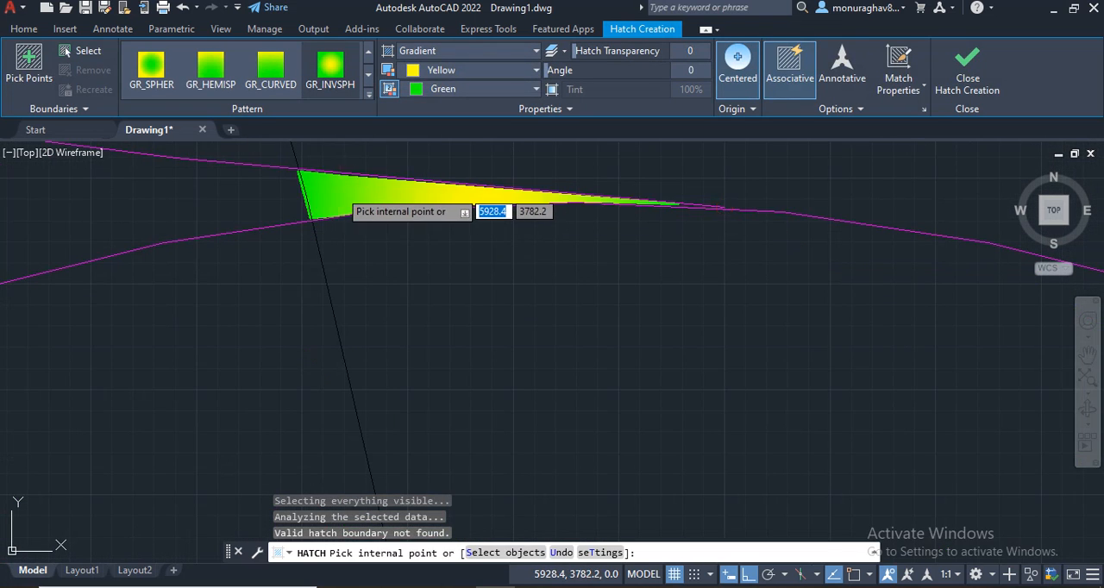
click(341, 191)
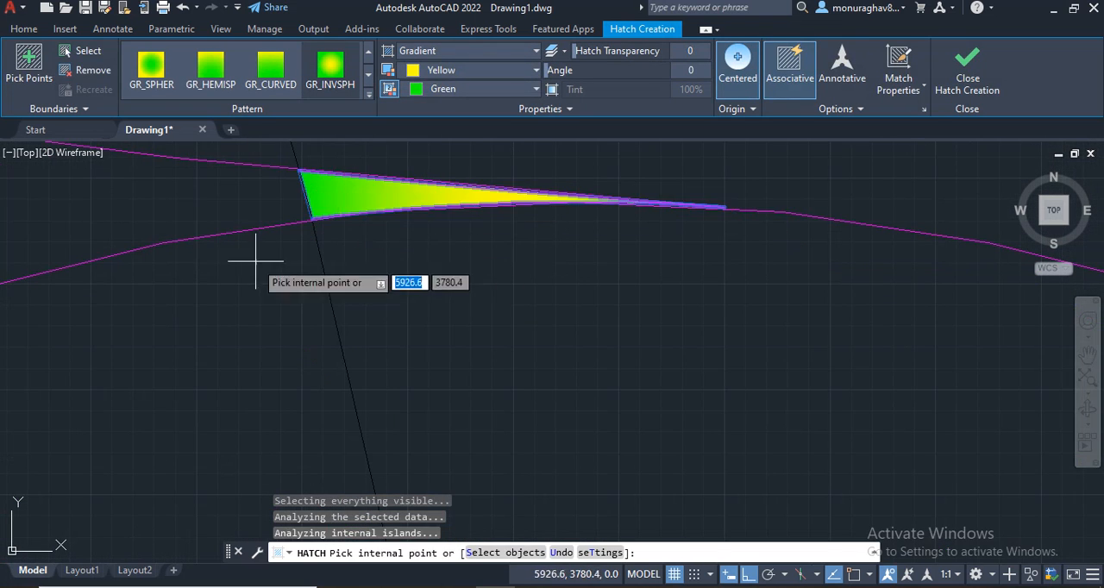
Step: Try to undo the gradient hatch regions picked around the central circle, and leave the hatch command
scroll(157, 210, up, 3)
scroll(98, 234, down, 2)
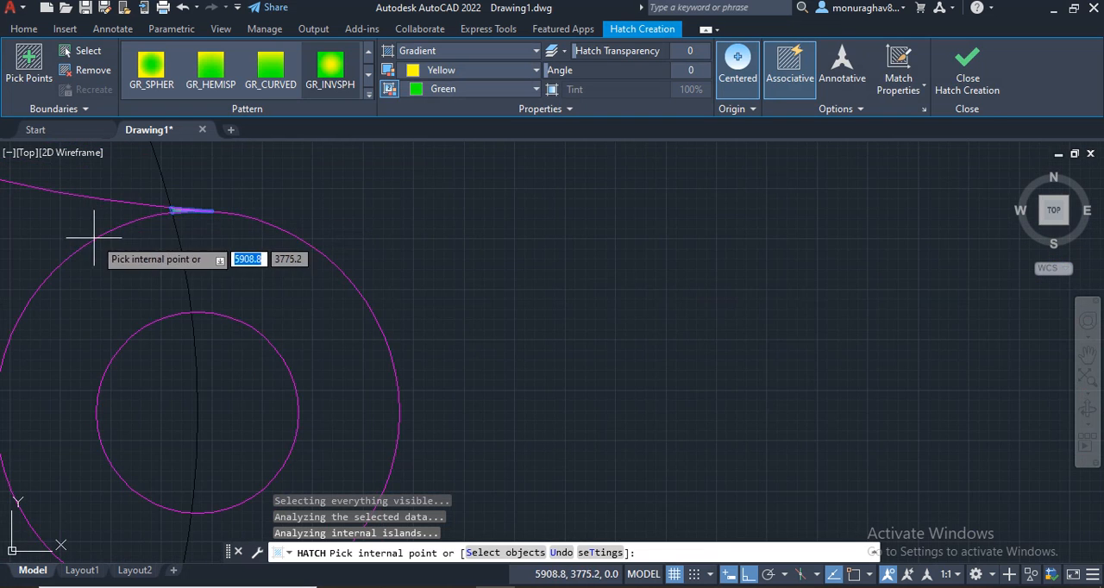
click(49, 234)
middle_drag(49, 234, 854, 233)
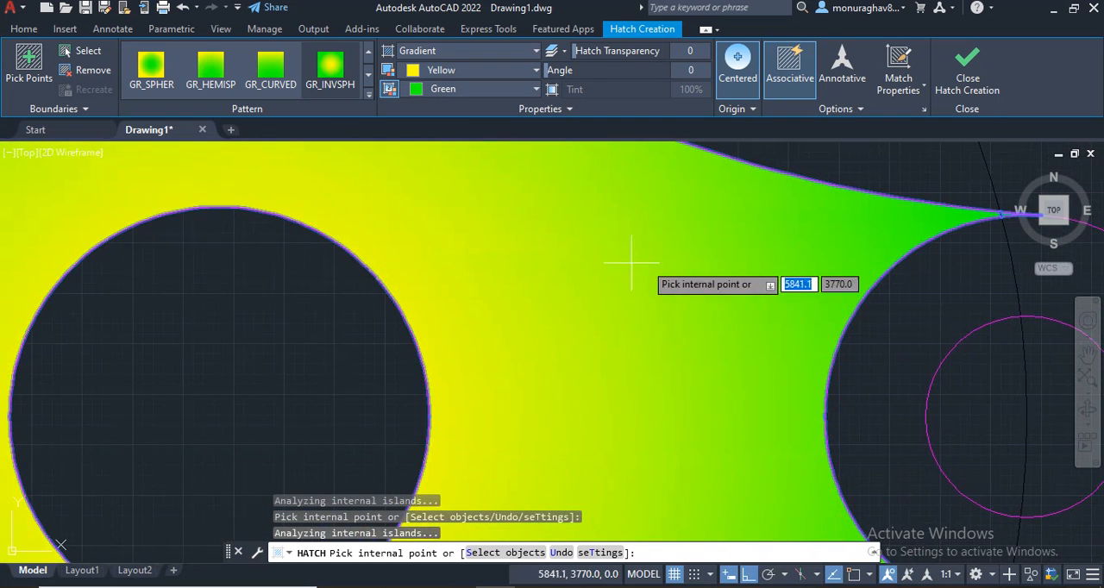
scroll(463, 268, down, 6)
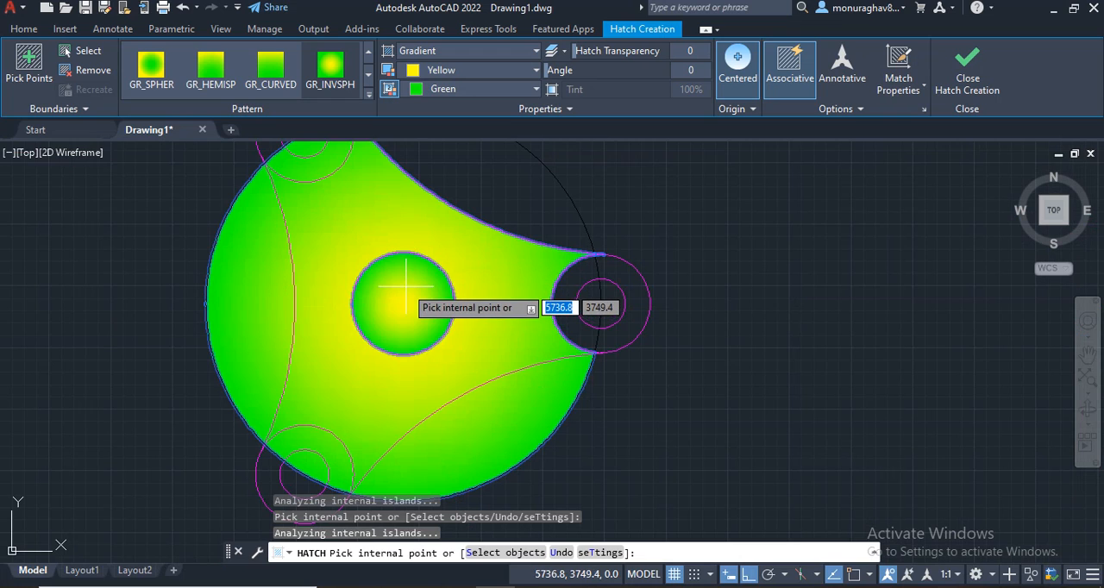
key(ctrl+z)
key(ctrl+z)
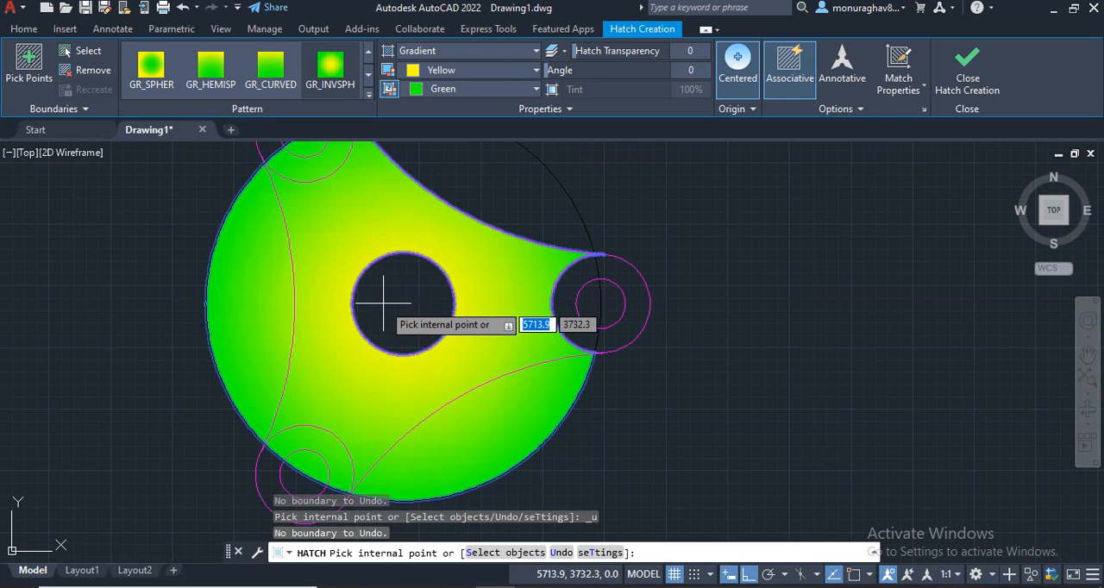
key(Escape)
Step: Delete the gradient hatch that spills out to the large black construction circle
click(276, 308)
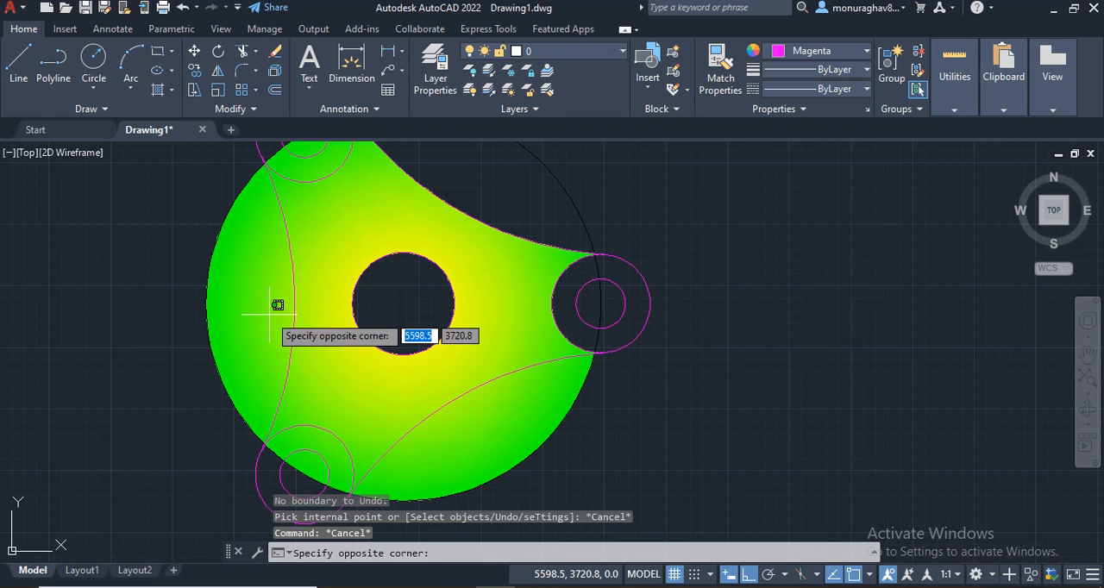
click(365, 303)
key(Delete)
scroll(538, 313, down, 3)
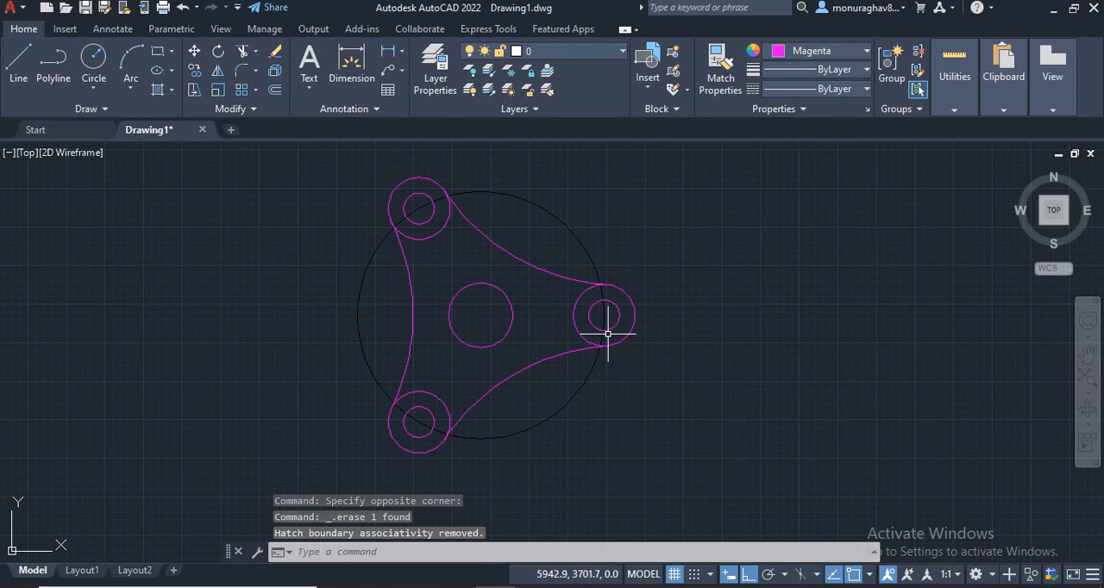
Step: Fill the body between the central circle, the three connecting arcs and the lobe circles with a yellow-green GR_INVSPH gradient hatch
scroll(495, 316, up, 5)
scroll(421, 265, down, 3)
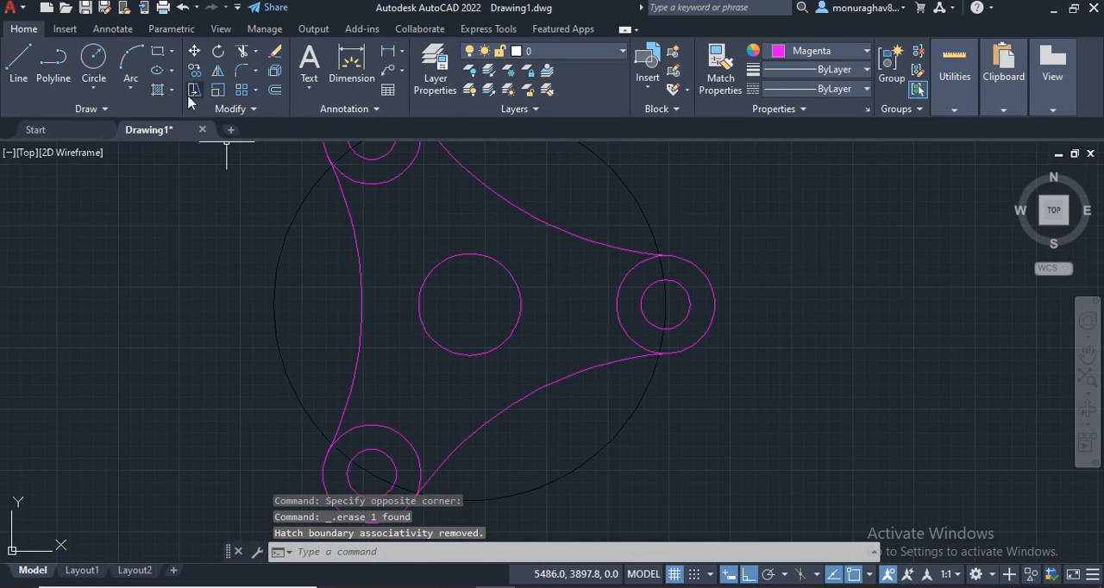
click(157, 90)
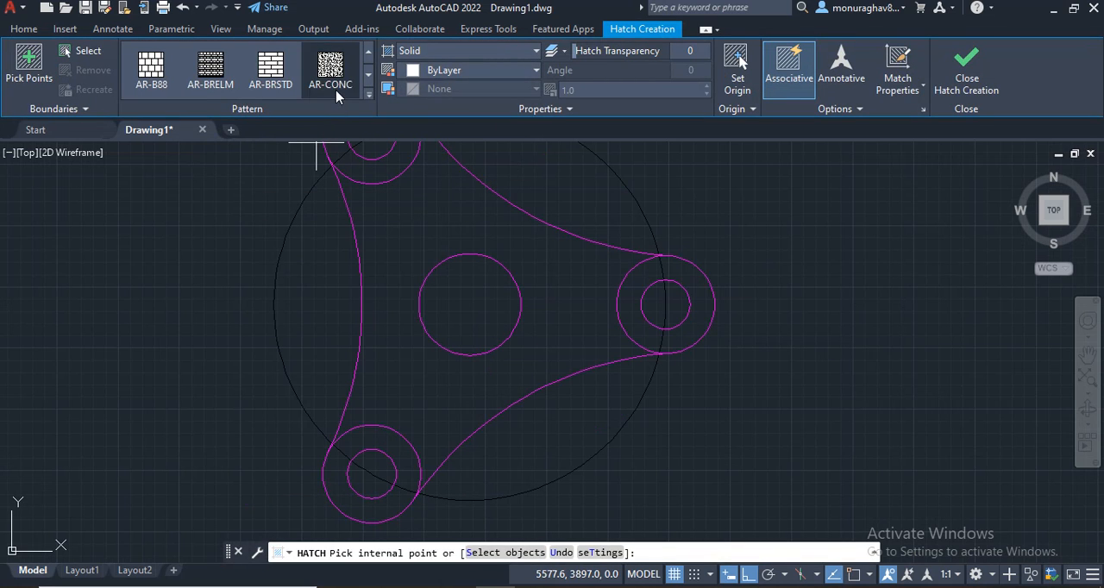
scroll(338, 69, down, 3)
scroll(334, 90, down, 3)
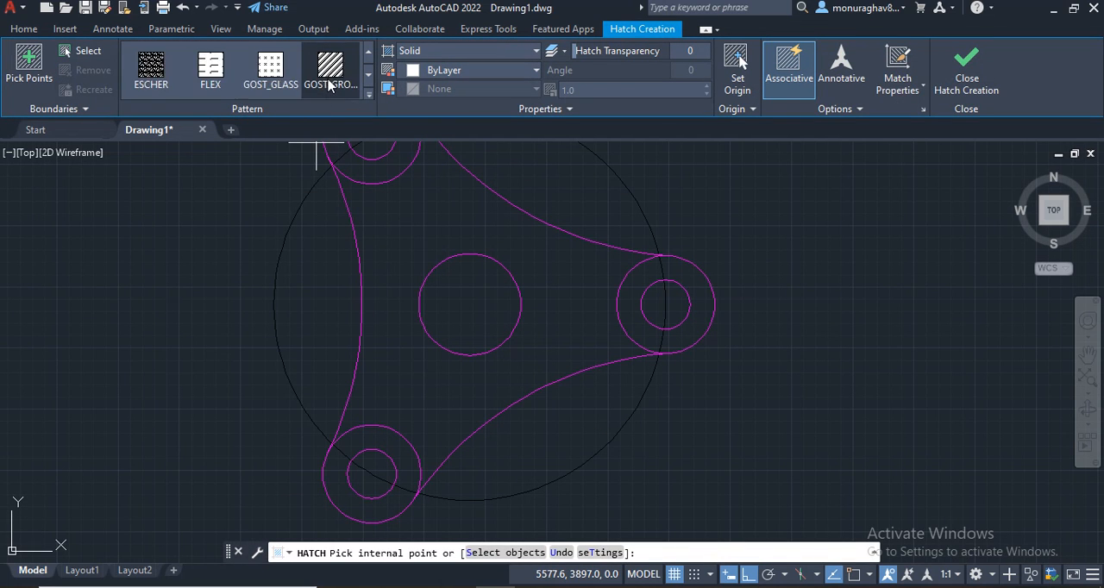
scroll(301, 71, down, 1)
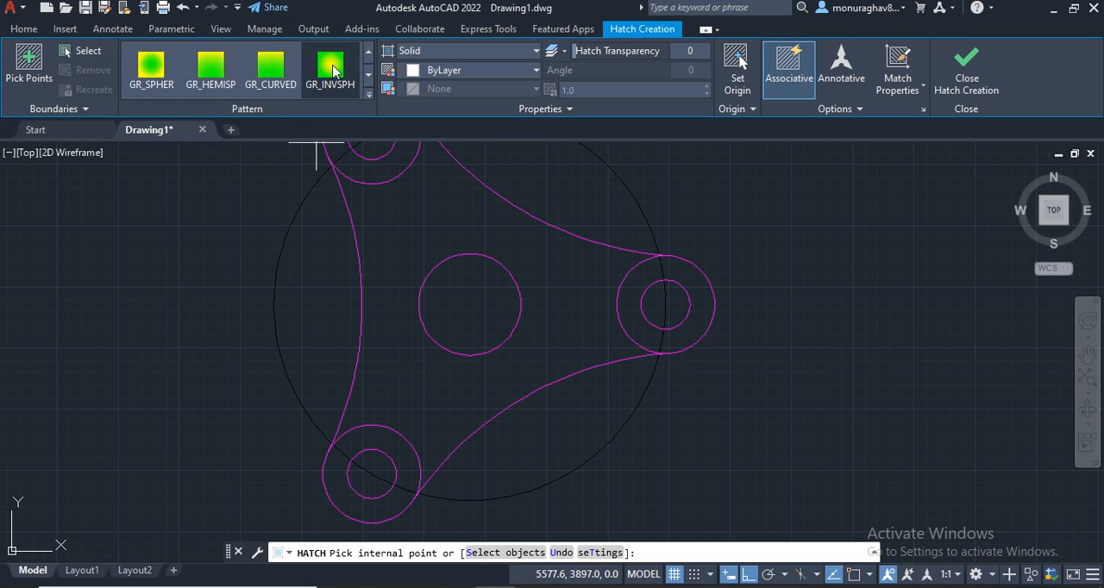
click(332, 72)
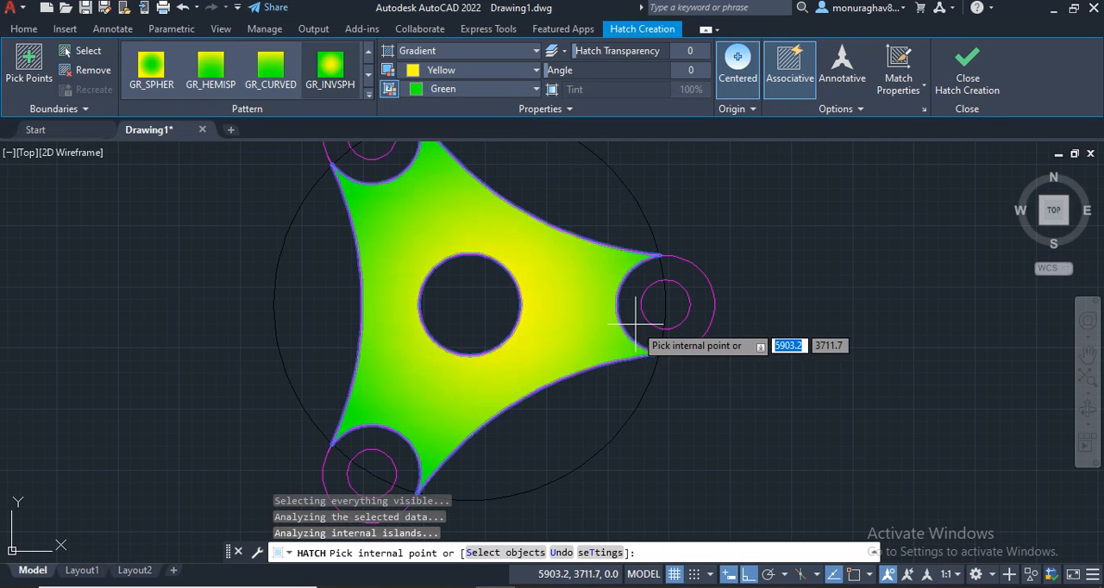
Step: Add the two narrow slivers where the lower and upper connecting arcs meet the right lobe's outer circle to the hatch
scroll(635, 312, up, 4)
scroll(731, 472, up, 3)
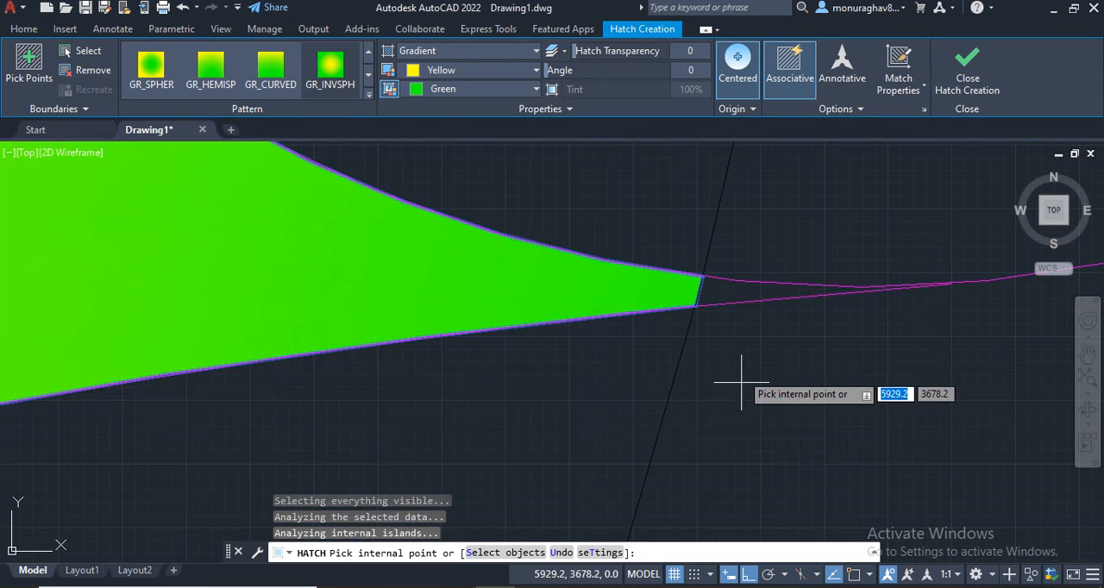
scroll(716, 246, down, 8)
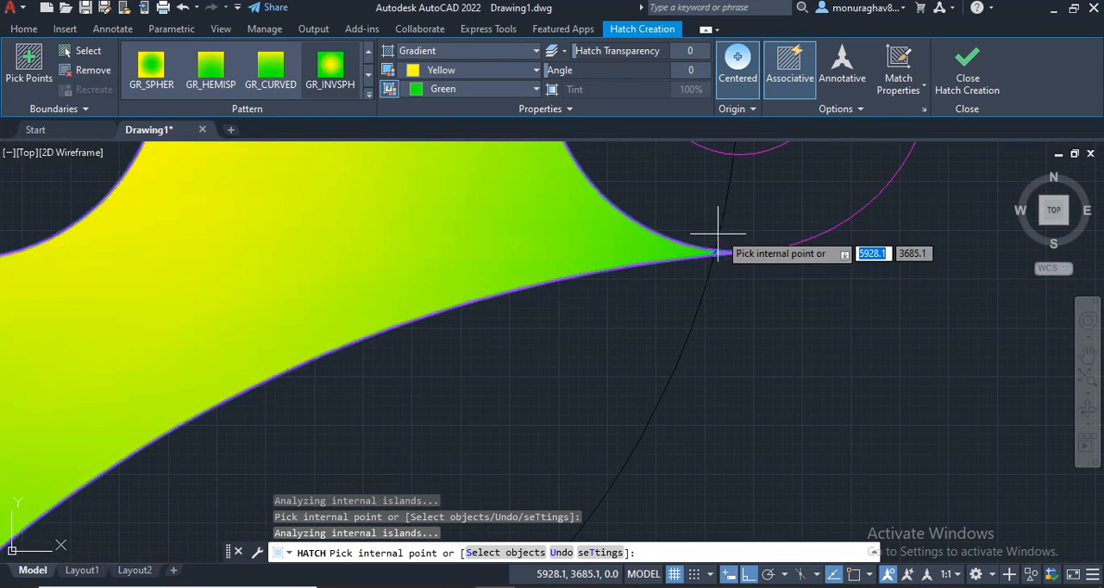
middle_drag(776, 195, 694, 262)
scroll(604, 294, up, 10)
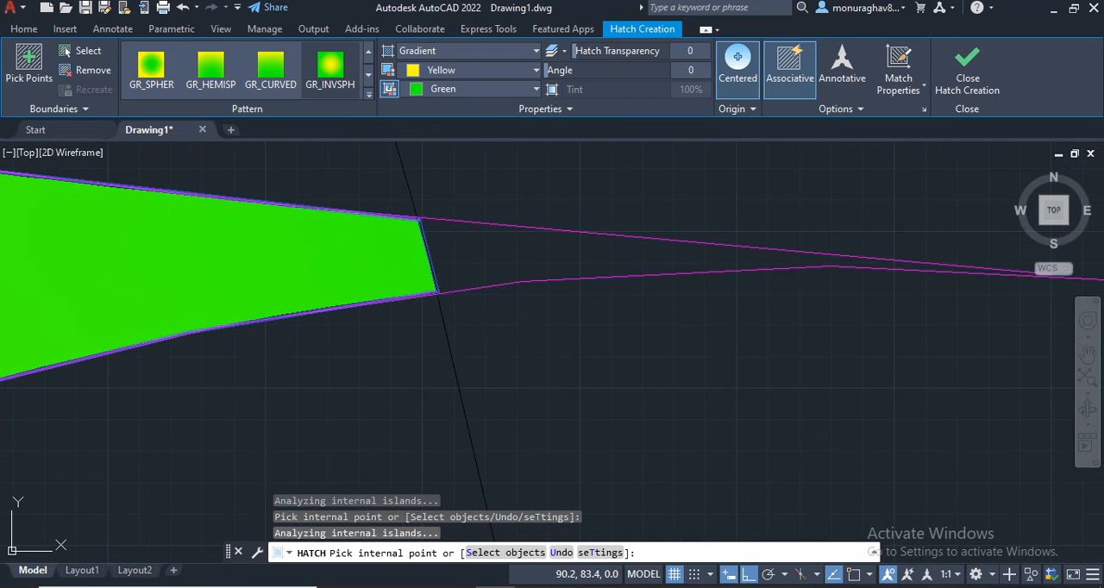
scroll(396, 268, down, 8)
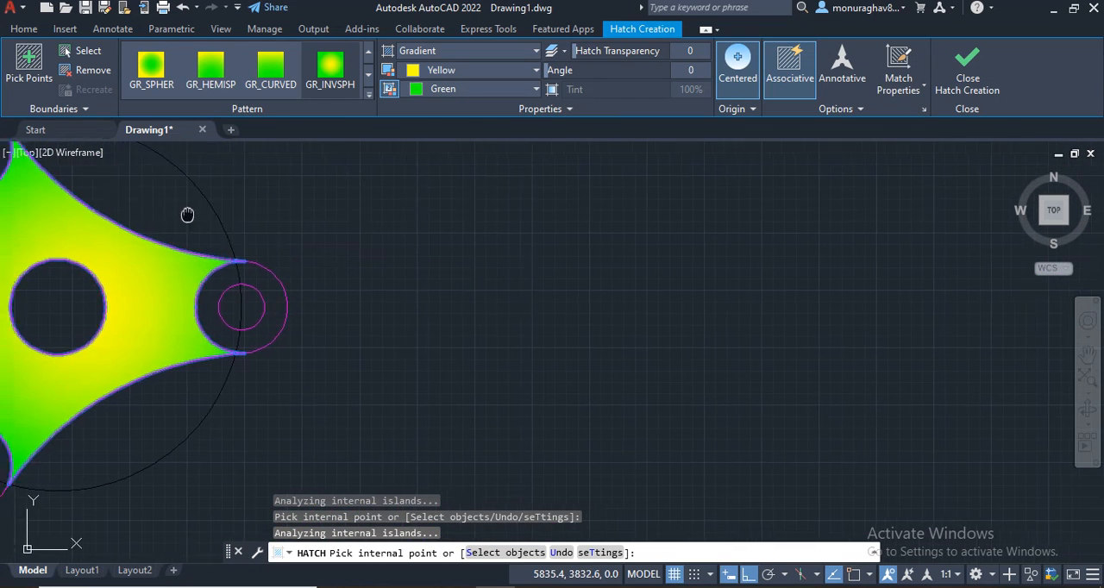
Step: Add the two narrow slivers where the connecting arcs meet the upper-left lobe's outer circle to the hatch
mouse_move(276, 220)
middle_down()
mouse_move(1063, 241)
mouse_move(846, 288)
middle_up()
scroll(725, 272, up, 5)
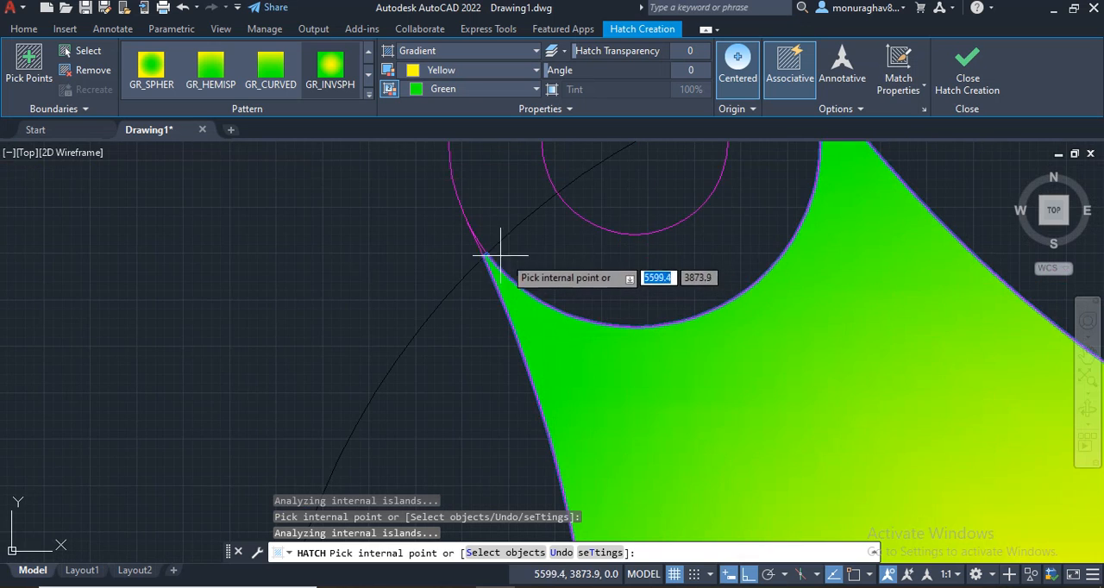
scroll(492, 256, up, 3)
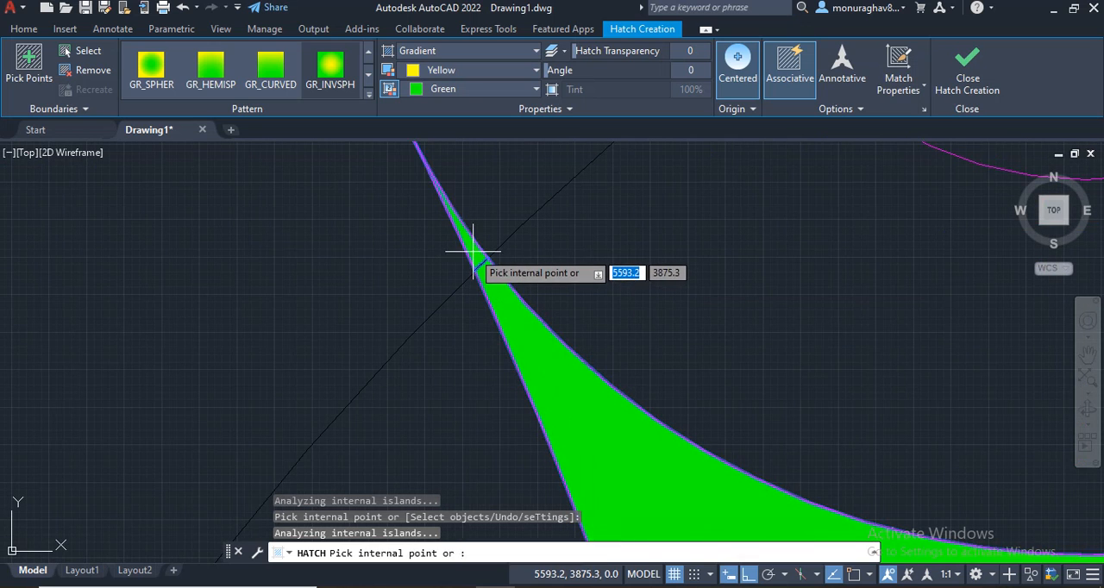
scroll(715, 239, down, 3)
middle_drag(715, 239, 452, 346)
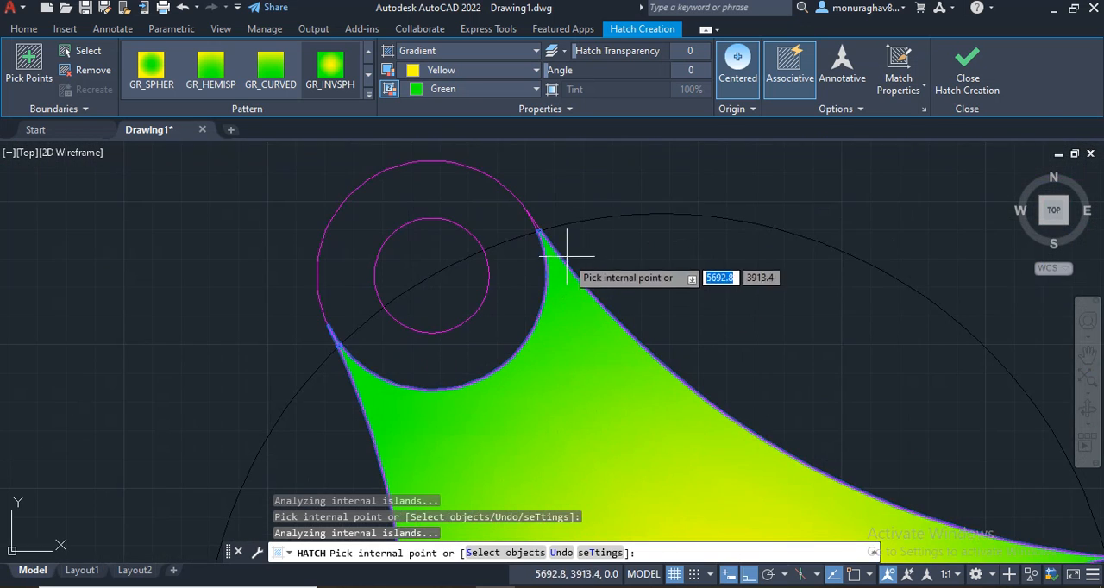
scroll(566, 256, up, 4)
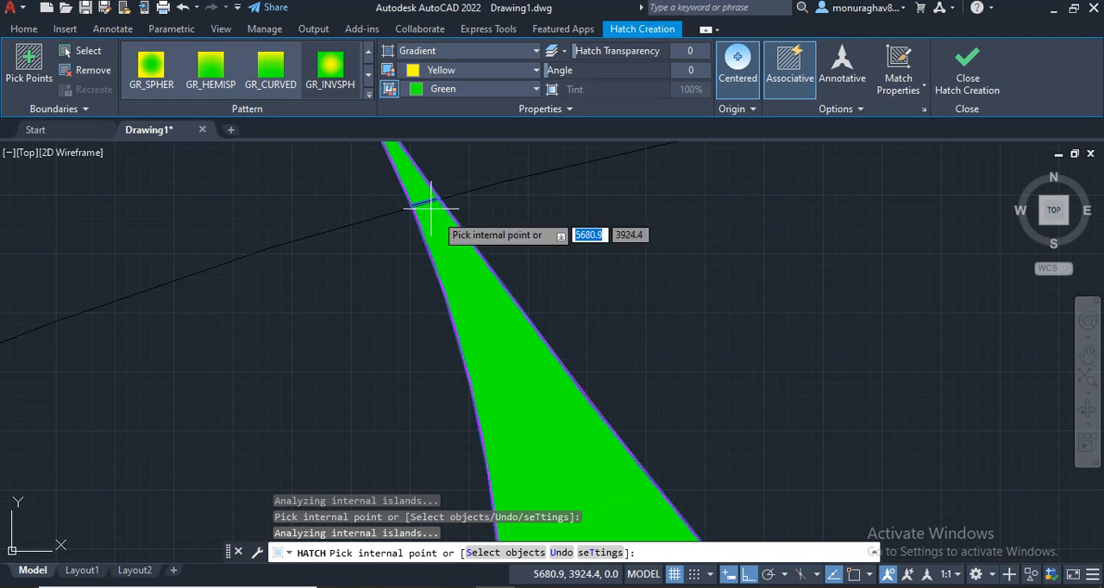
scroll(432, 207, down, 6)
Step: Add the sliver where the lower connecting arc meets the right side of the lower-left lobe's outer circle to the hatch
middle_drag(845, 496, 633, 179)
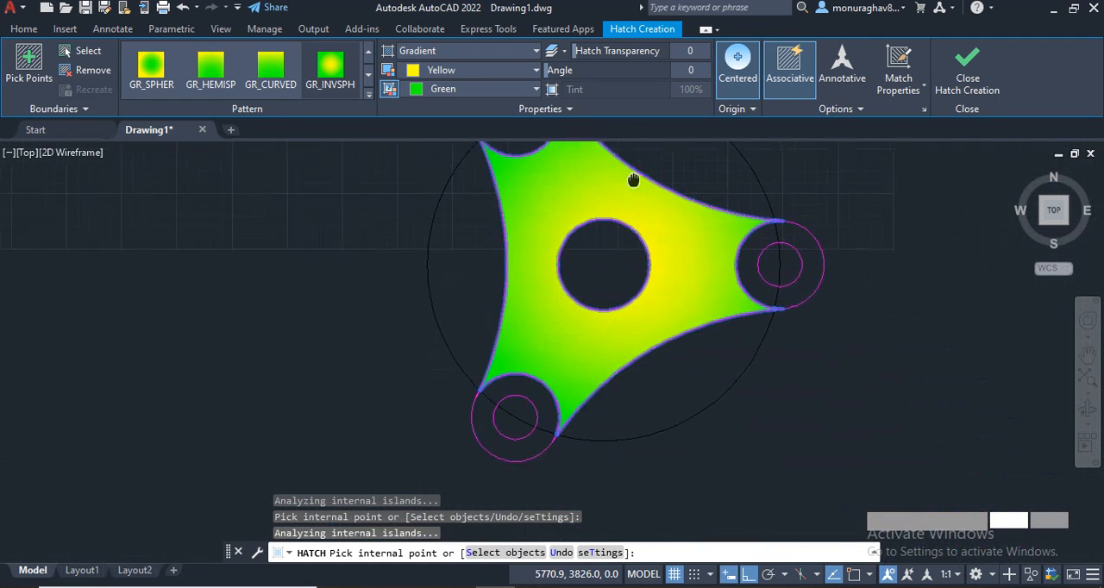
scroll(538, 393, up, 5)
middle_drag(661, 468, 808, 441)
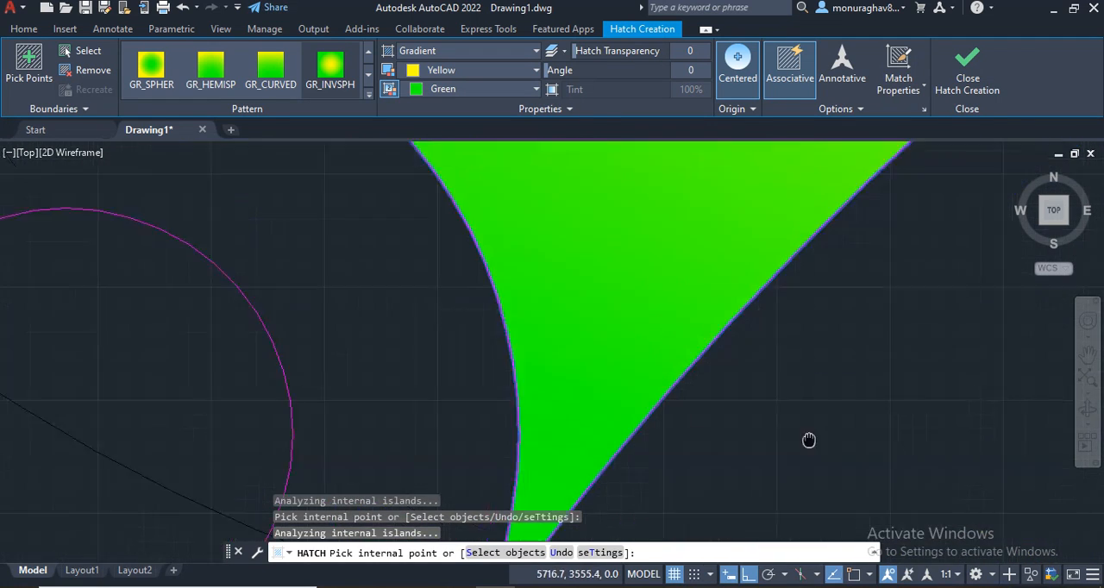
scroll(800, 316, down, 5)
scroll(727, 306, up, 6)
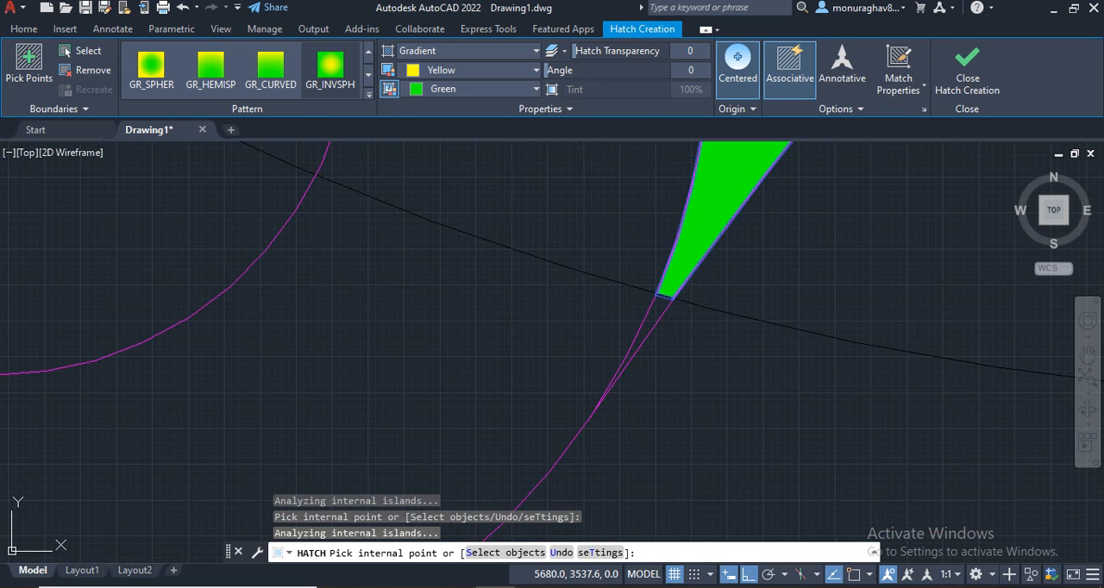
click(655, 318)
scroll(370, 268, down, 2)
scroll(227, 239, up, 2)
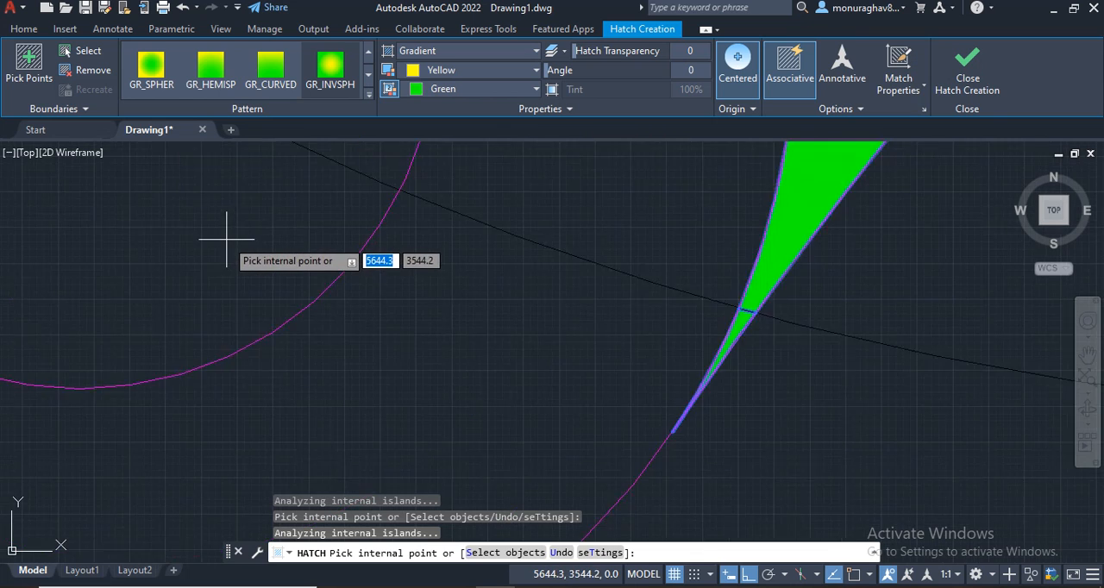
Step: Add the sliver where the left connecting arc meets the lower-left lobe's outer circle, and finish the body hatch
scroll(226, 239, down, 3)
middle_drag(217, 239, 820, 434)
middle_drag(582, 239, 584, 368)
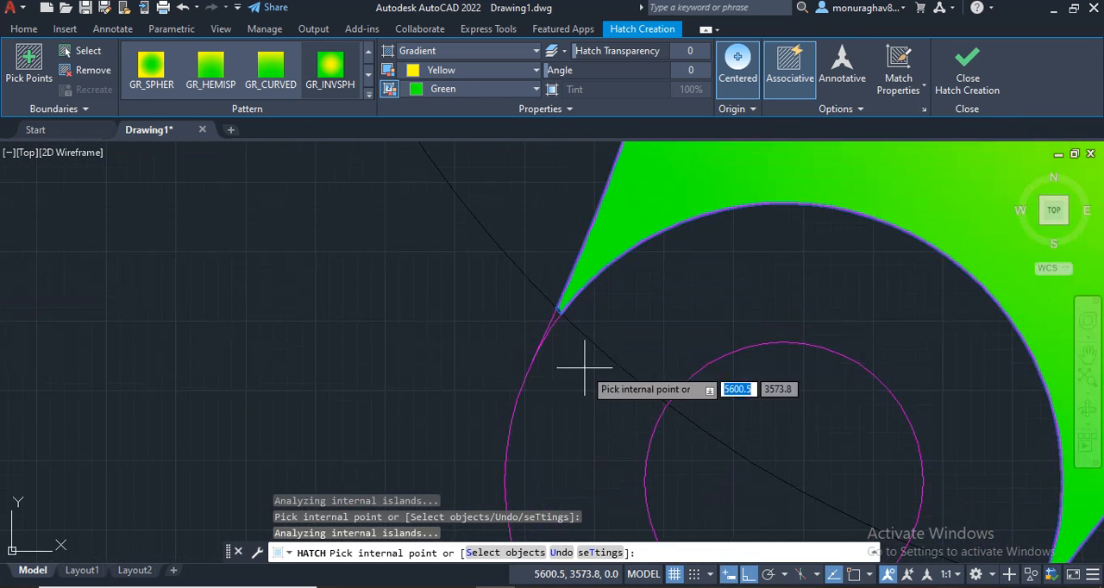
scroll(549, 314, up, 3)
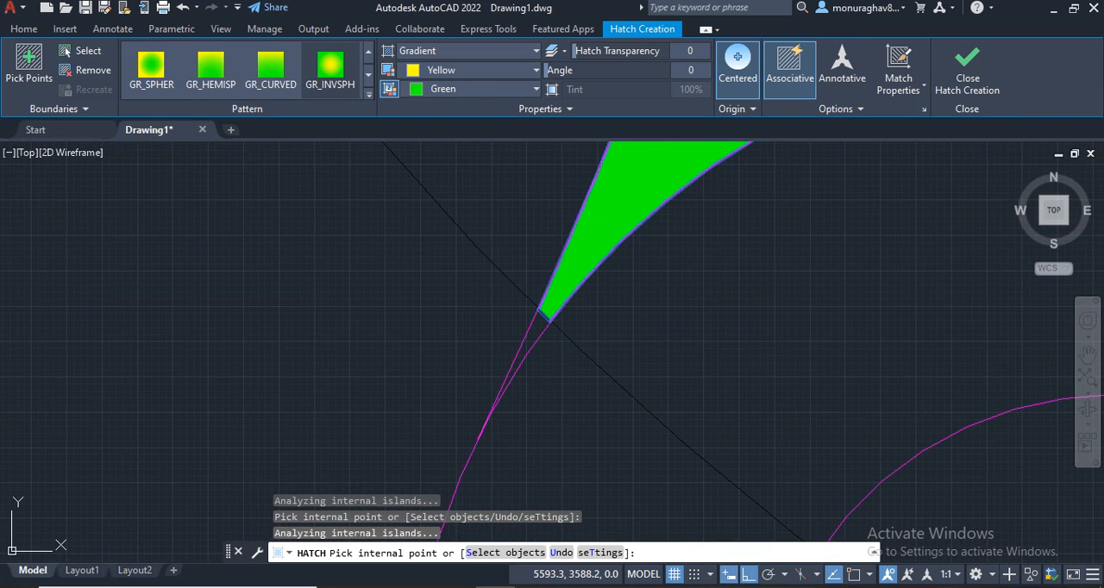
scroll(695, 345, down, 5)
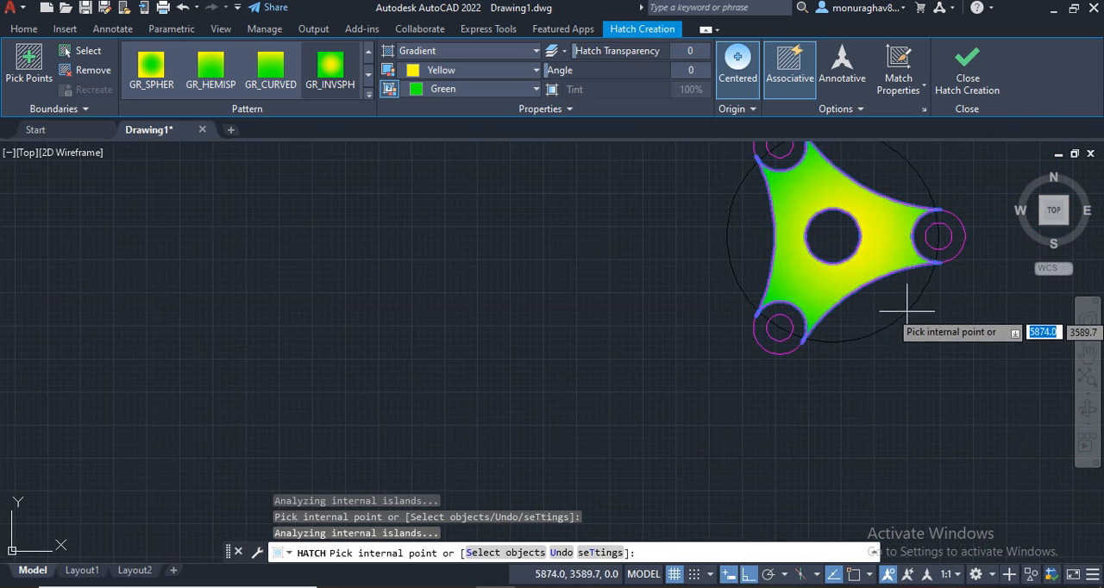
mouse_move(906, 308)
middle_down()
mouse_move(647, 365)
mouse_move(526, 370)
middle_up()
key(Escape)
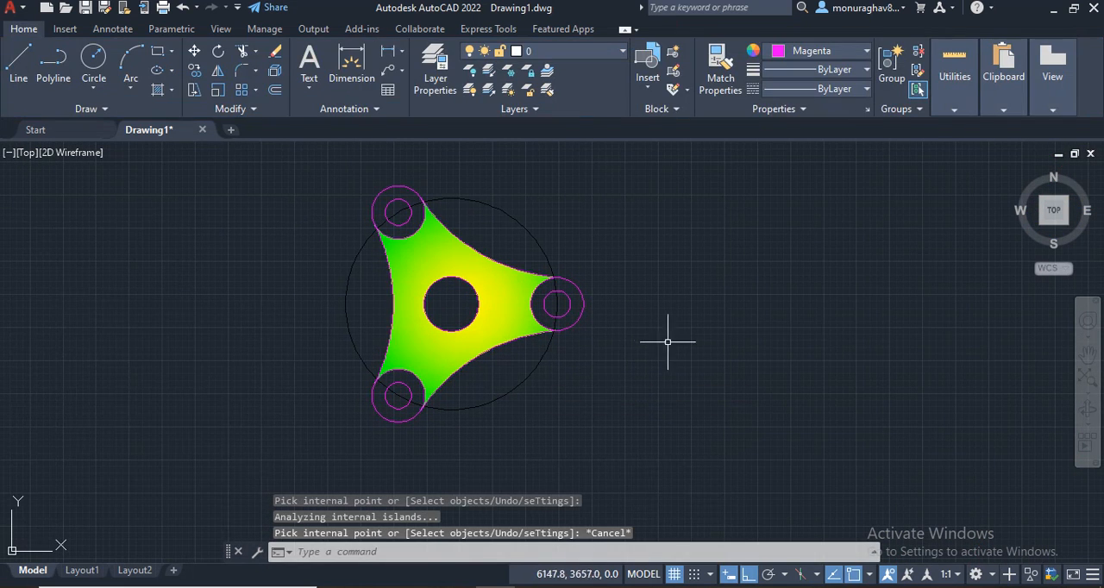
Step: Start a new hatch using the GR_SPHER gradient with orange 242,103,34 as first color and yellow as second color
click(159, 90)
scroll(288, 82, down, 2)
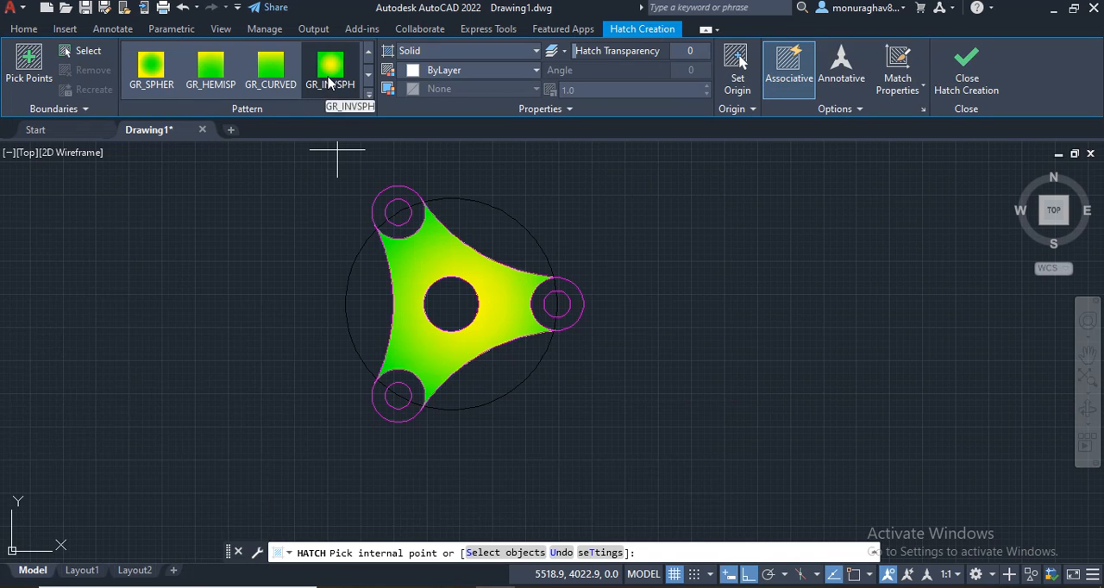
click(151, 67)
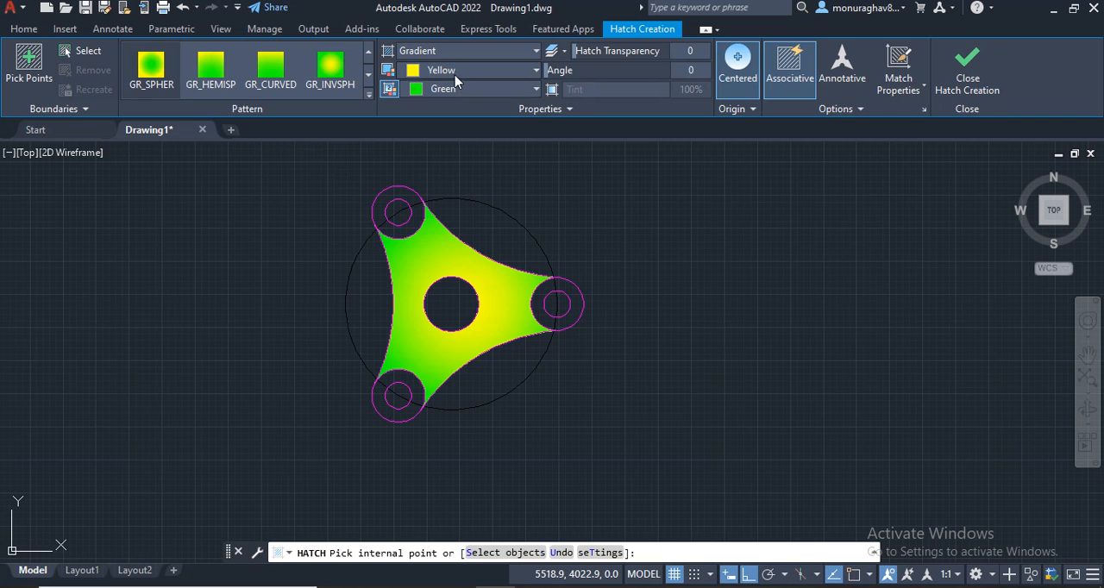
click(454, 73)
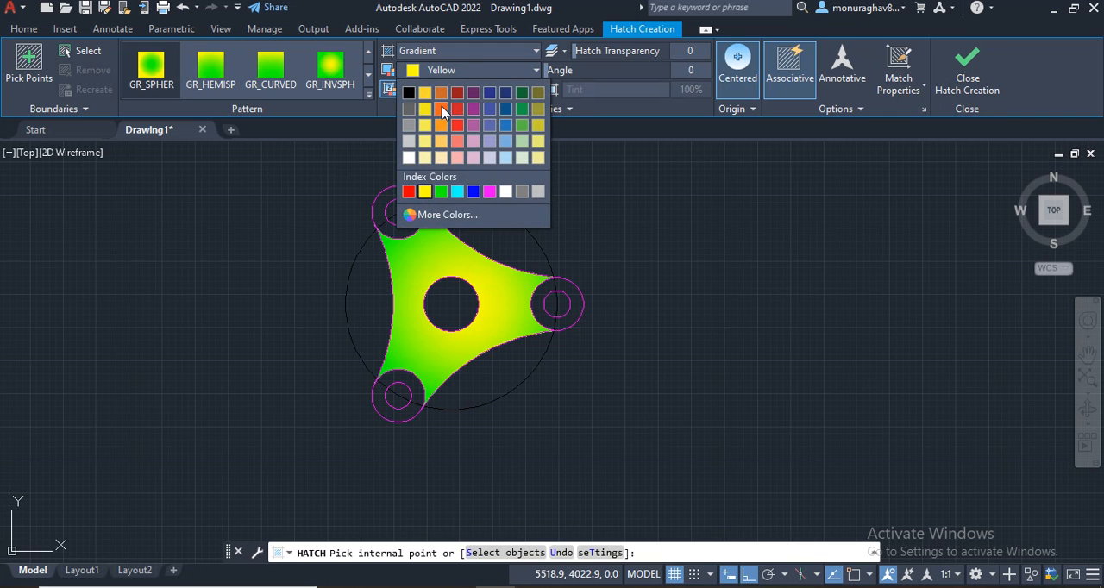
click(442, 106)
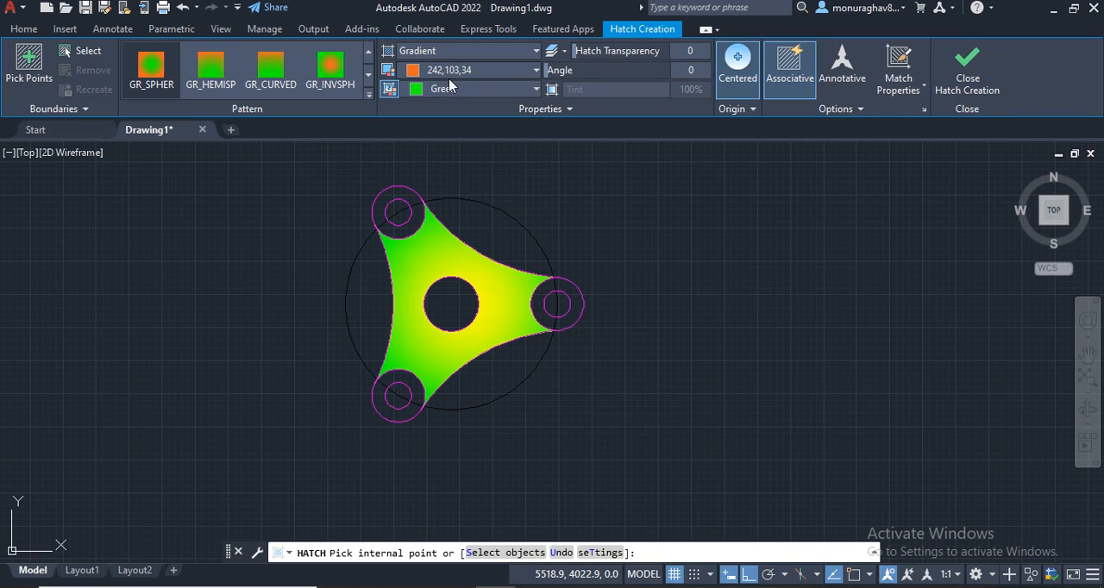
click(449, 86)
click(427, 207)
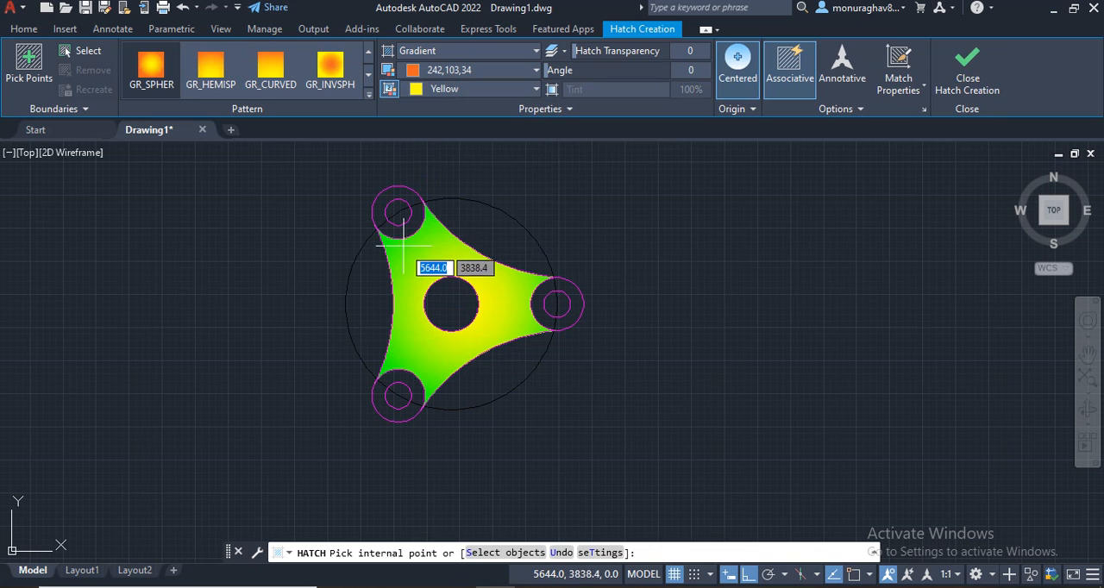
Step: Fill both parts of the ring between the upper-left lobe's two concentric circles with the gradient, and finish the hatch
click(400, 231)
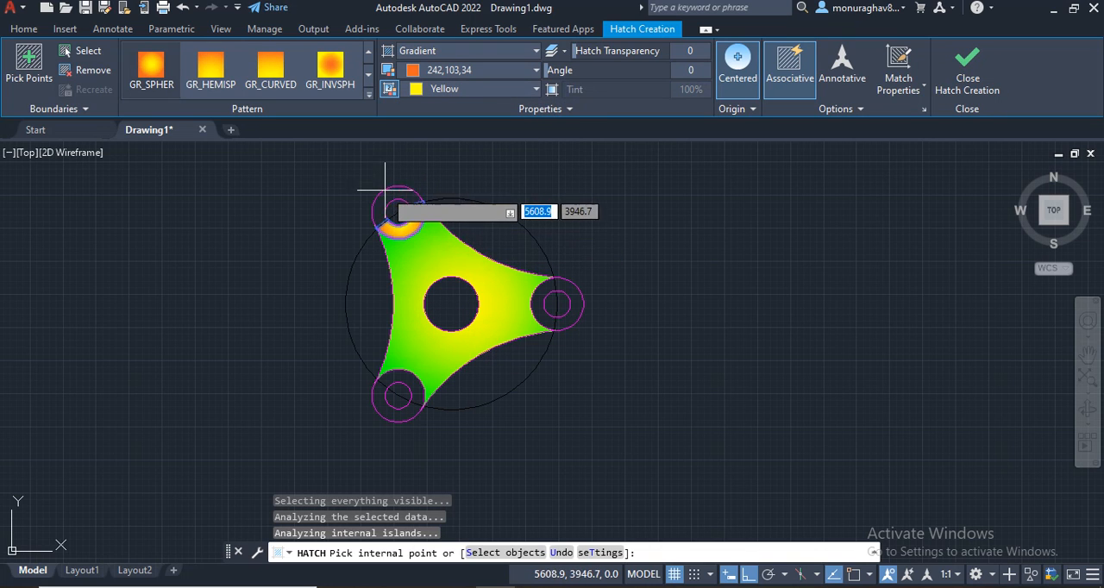
click(383, 197)
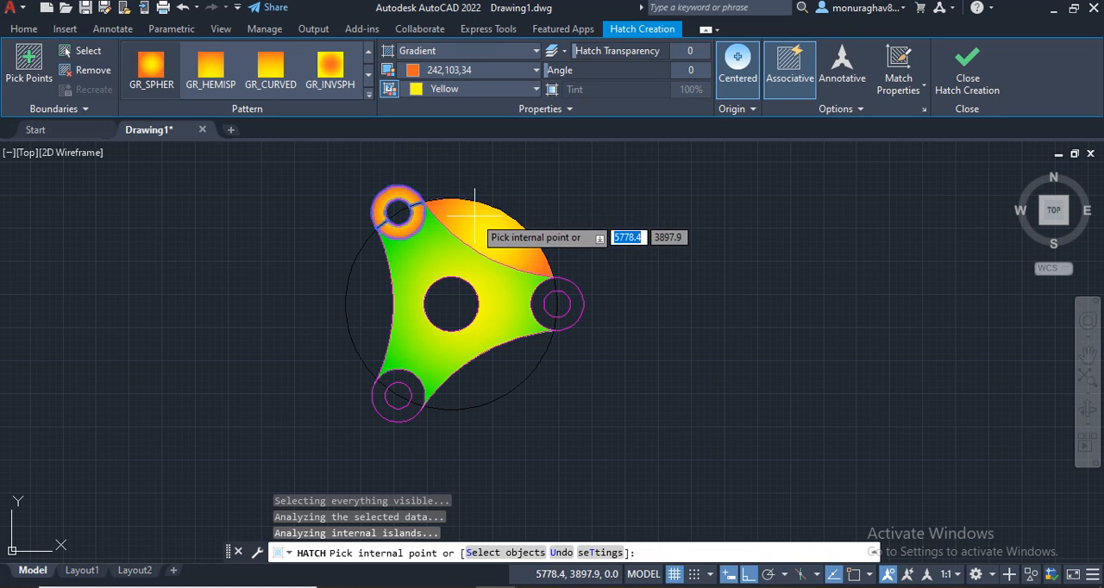
key(Escape)
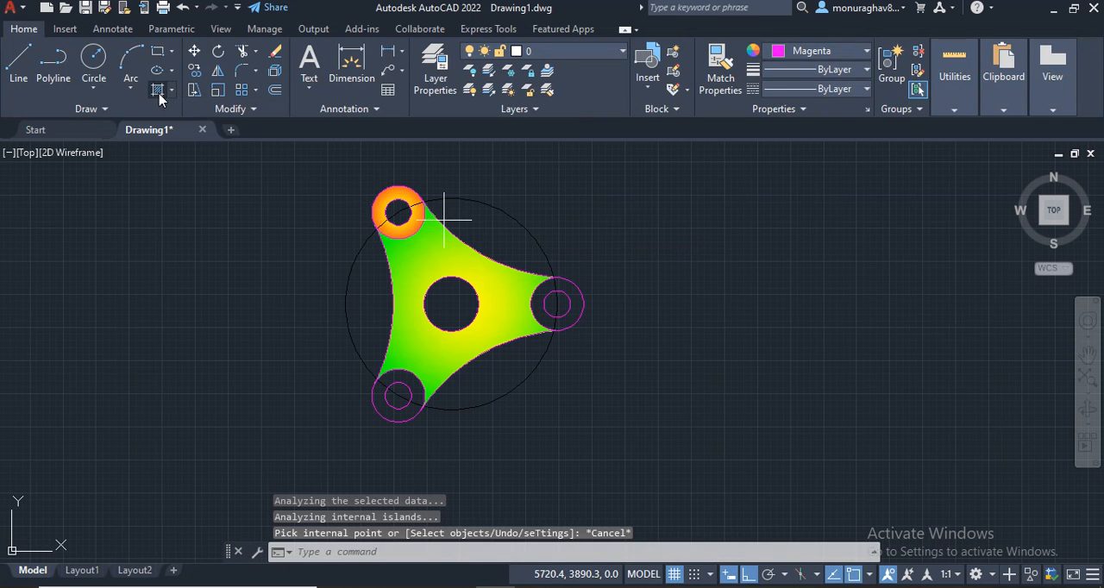
Step: Fill both parts of the lower-left lobe's ring with a GR_SPHER gradient hatch in orange 242,103,34 and yellow, and finish the hatch
click(159, 91)
scroll(190, 73, down, 6)
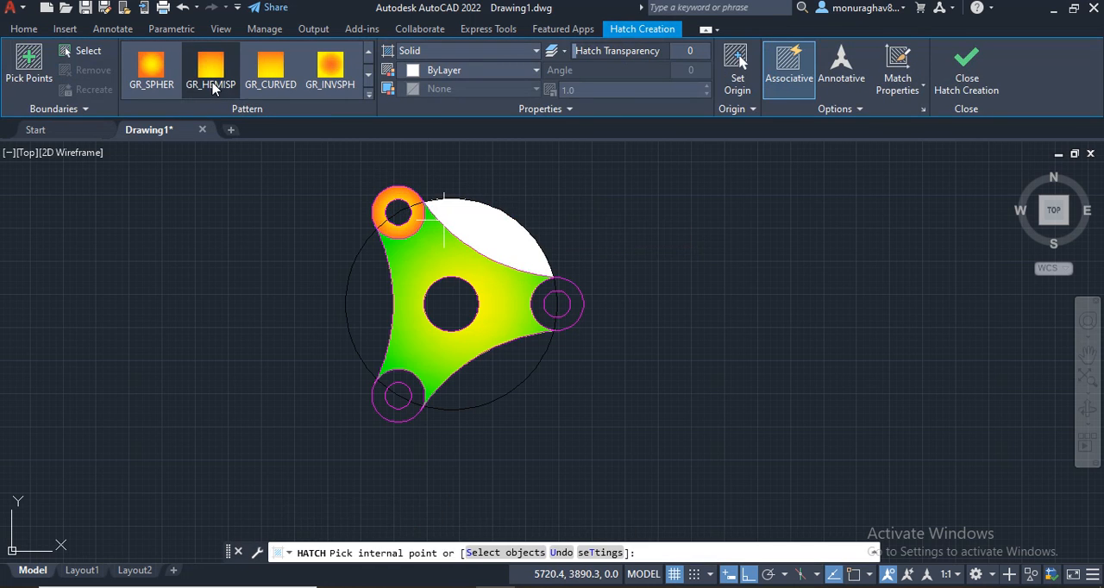
click(152, 69)
scroll(373, 284, up, 5)
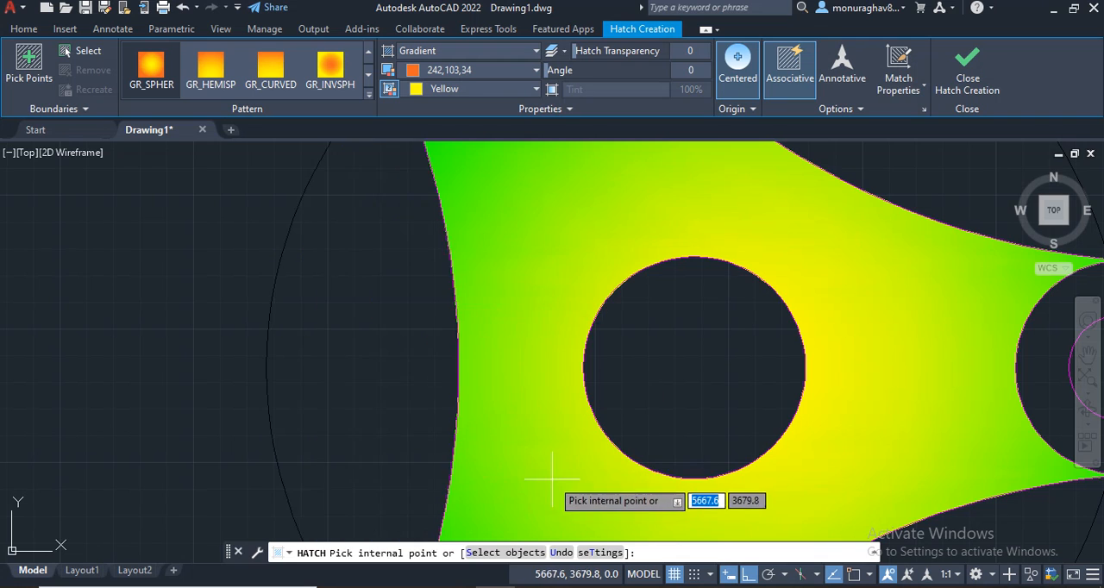
scroll(552, 477, down, 3)
click(444, 352)
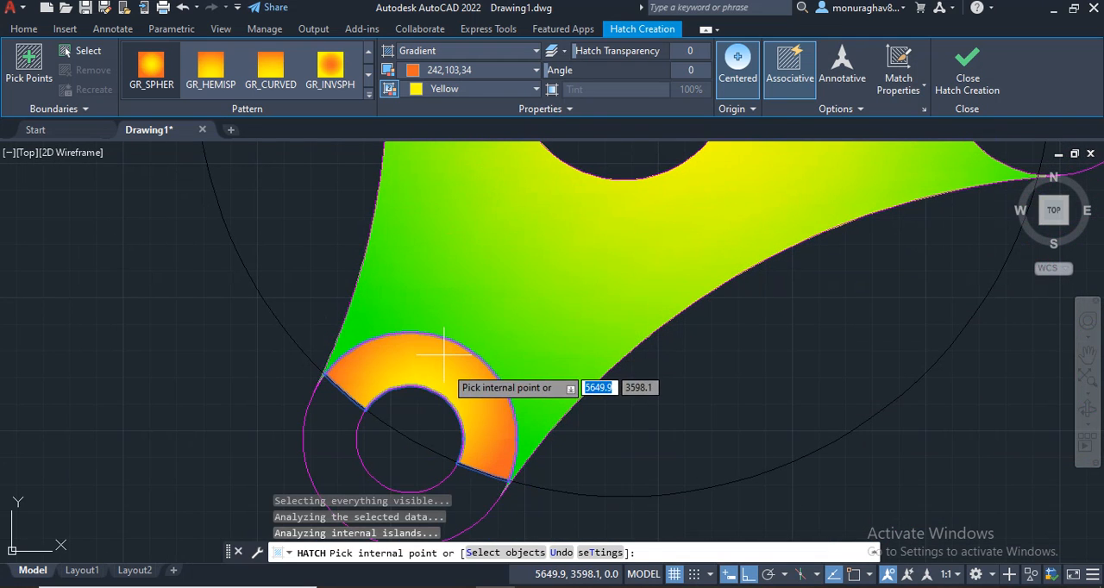
click(473, 497)
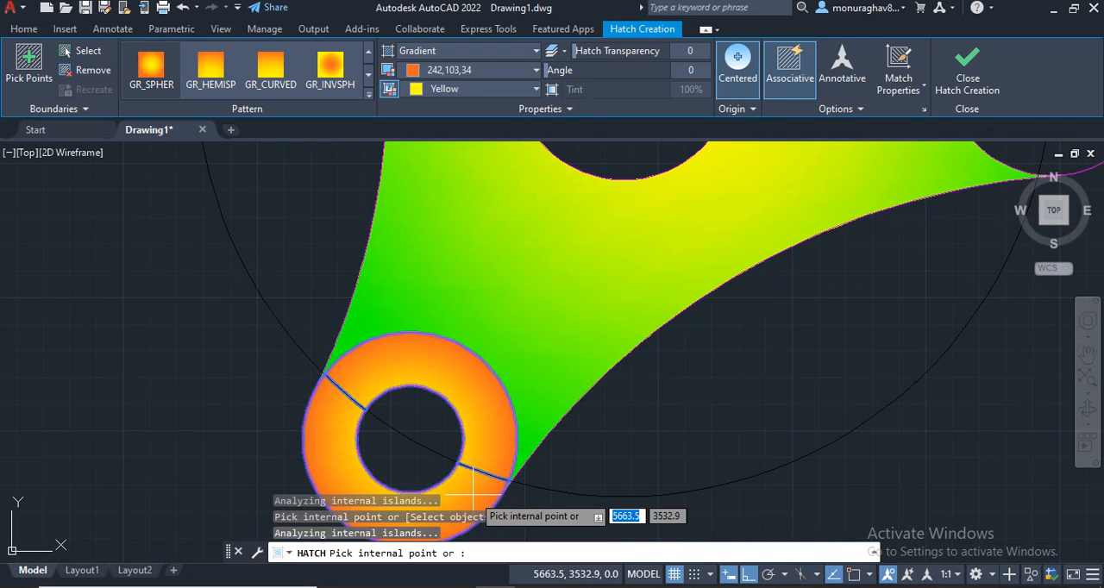
scroll(621, 357, down, 6)
key(Escape)
Step: Fill both parts of the right lobe's ring with the orange 242,103,34 and yellow GR_SPHER gradient, and finish the hatch
middle_drag(771, 318, 554, 318)
scroll(554, 318, up, 2)
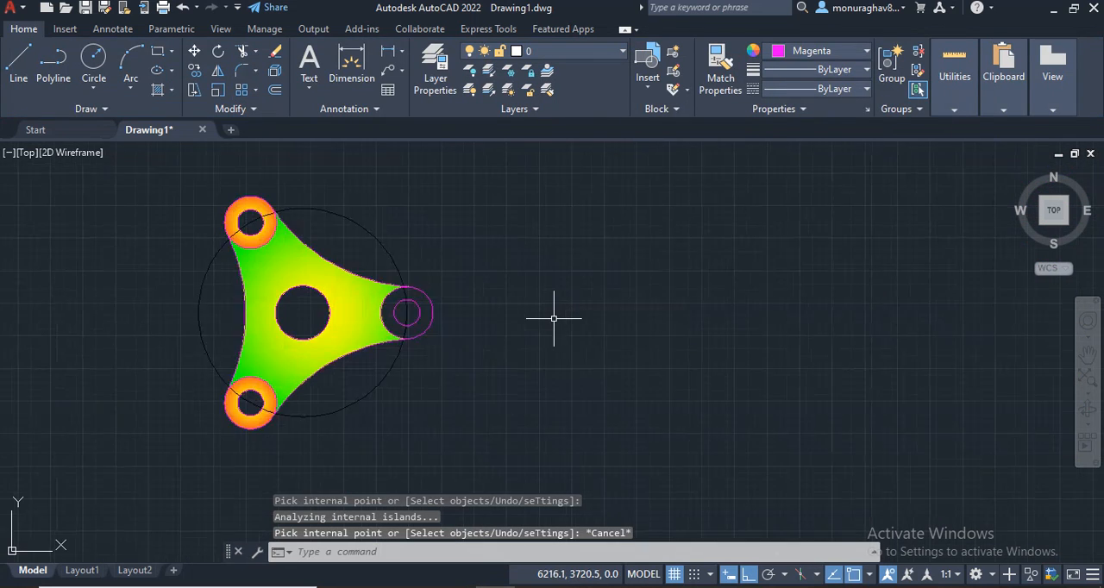
scroll(554, 318, up, 2)
scroll(406, 310, down, 1)
middle_drag(406, 310, 734, 355)
scroll(735, 355, up, 1)
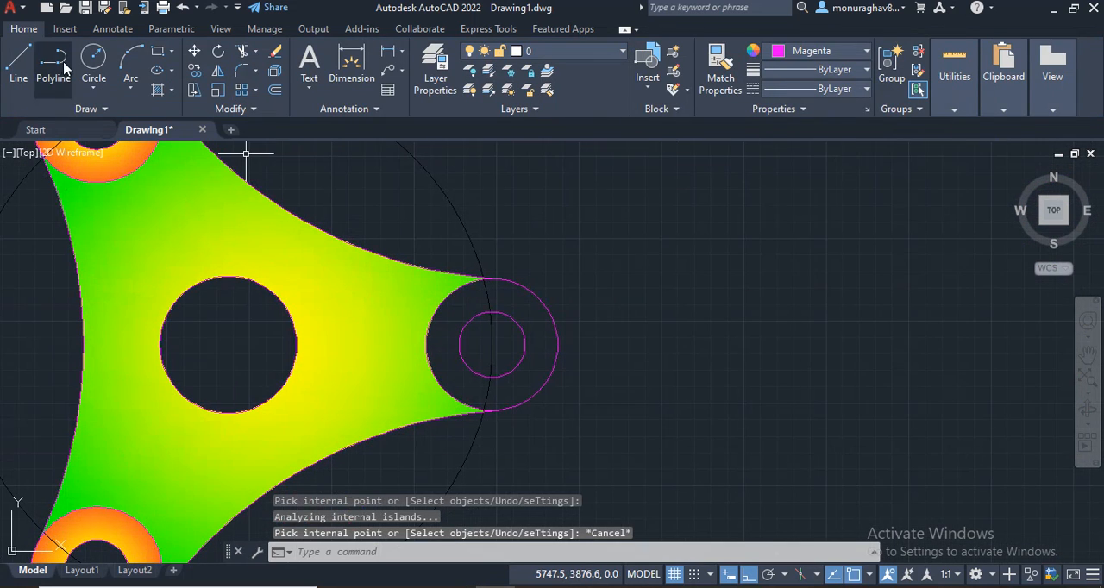
click(159, 90)
scroll(190, 85, down, 10)
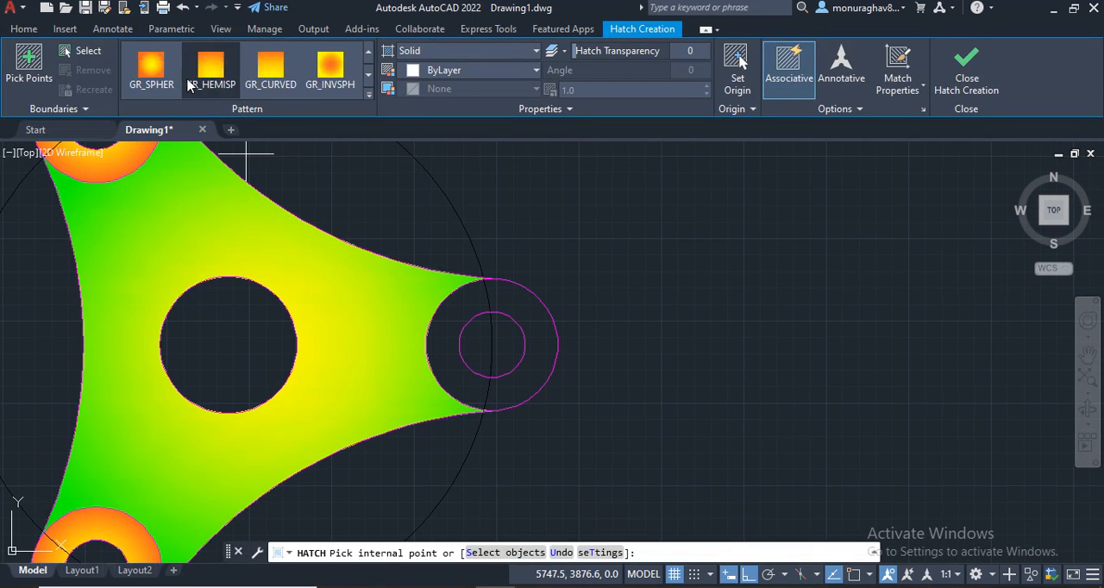
click(151, 69)
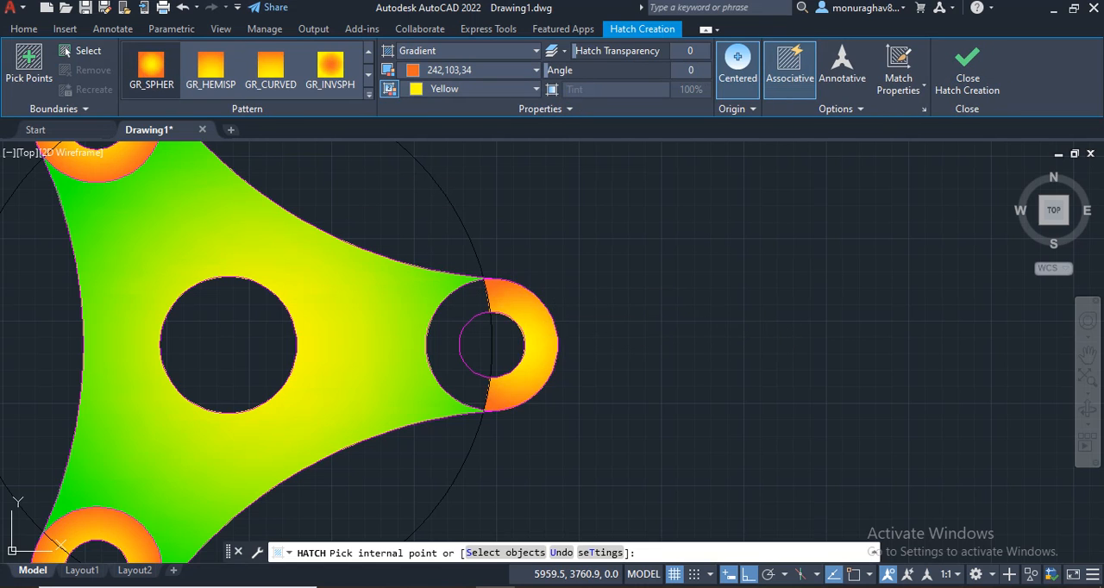
click(444, 314)
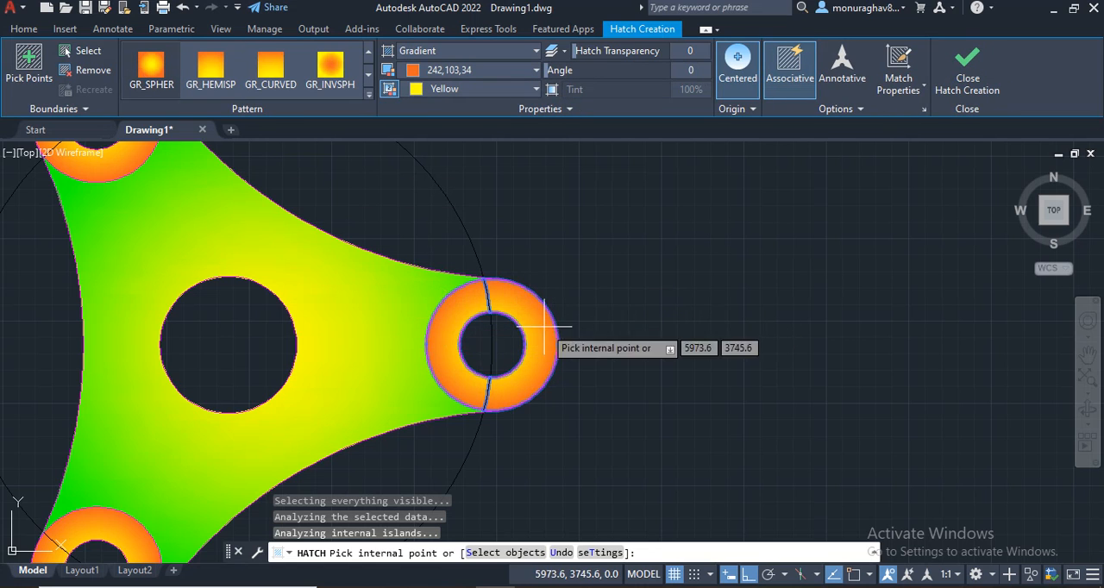
key(Escape)
Step: Start a new SOLID hatch in white 255,255,255 and fill the large central circle with it
scroll(624, 324, down, 2)
middle_drag(641, 327, 735, 302)
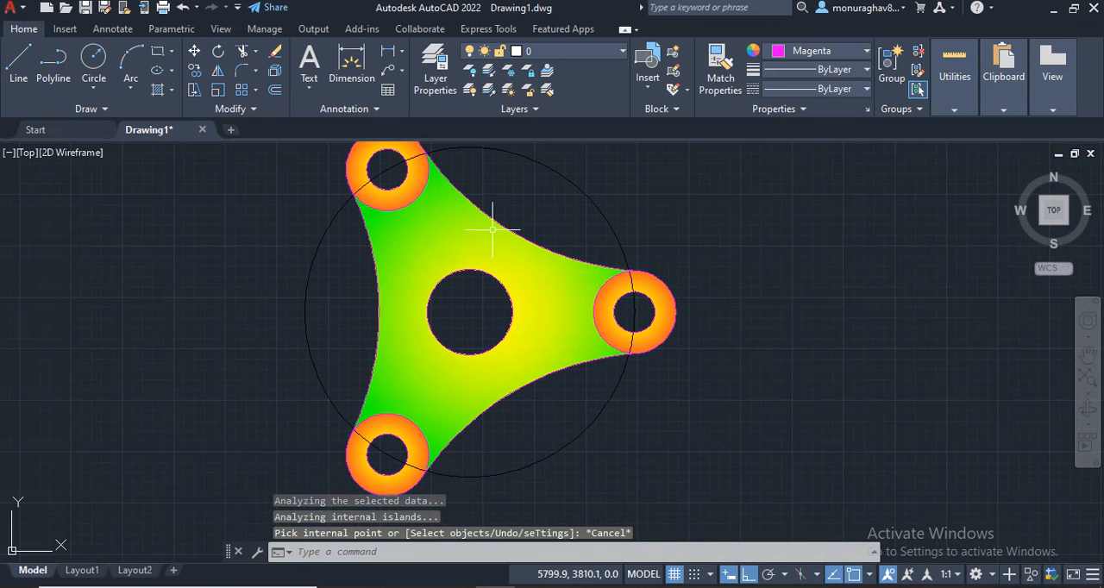
click(161, 89)
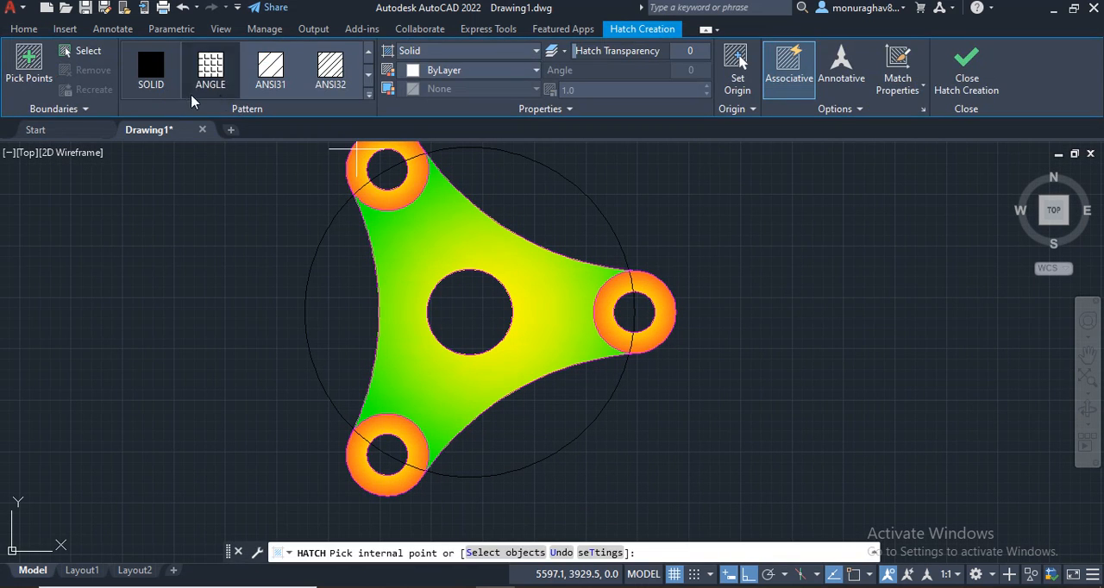
click(436, 70)
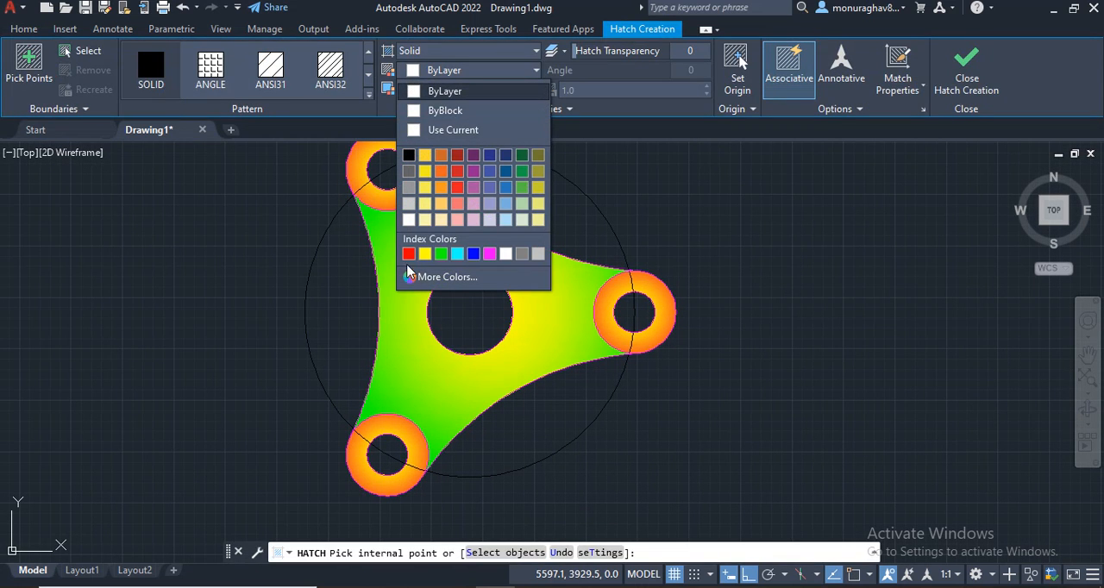
click(409, 219)
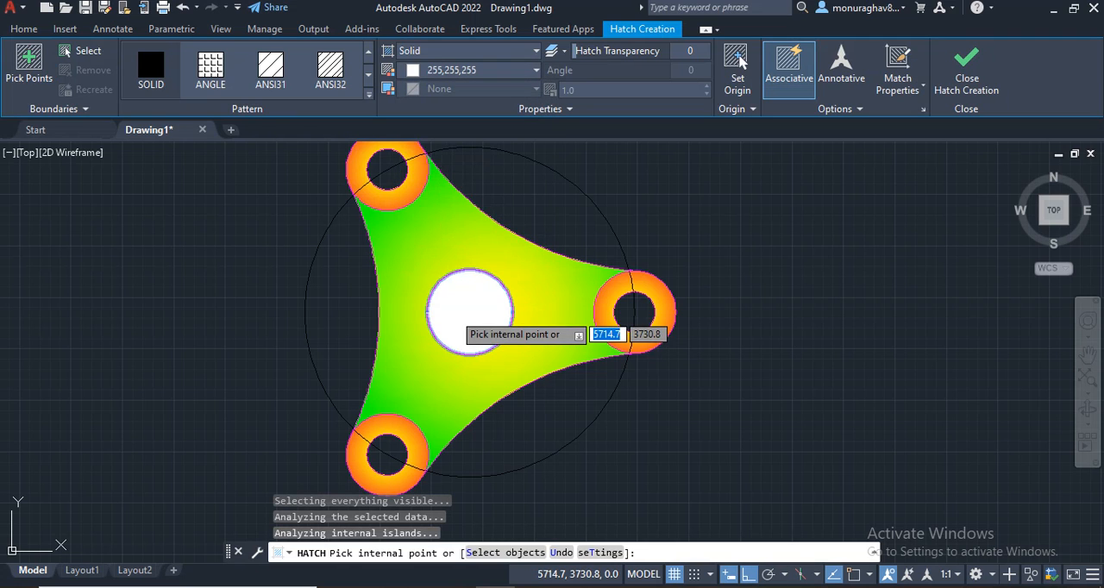
Step: Add both halves of the right and lower-left lobes' inner circles to the white solid hatch
scroll(634, 321, up, 6)
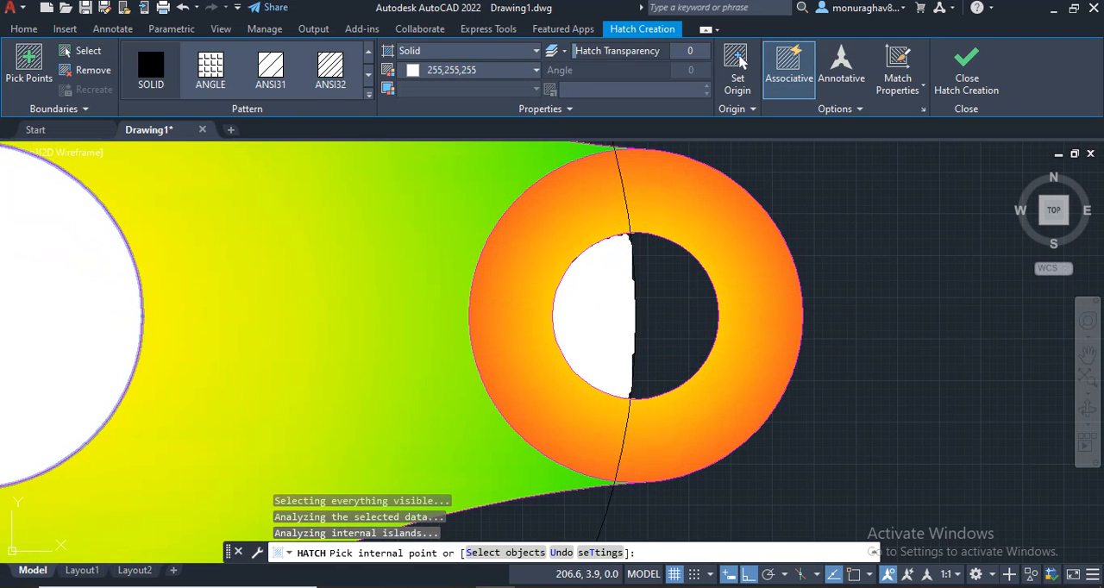
scroll(374, 320, down, 8)
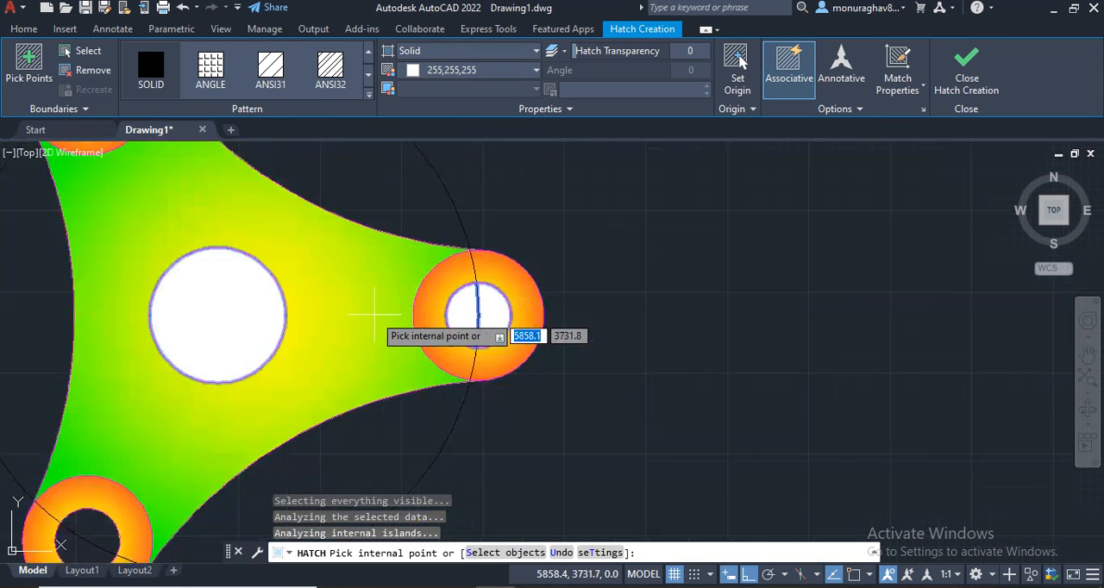
middle_drag(337, 350, 643, 194)
scroll(595, 307, up, 8)
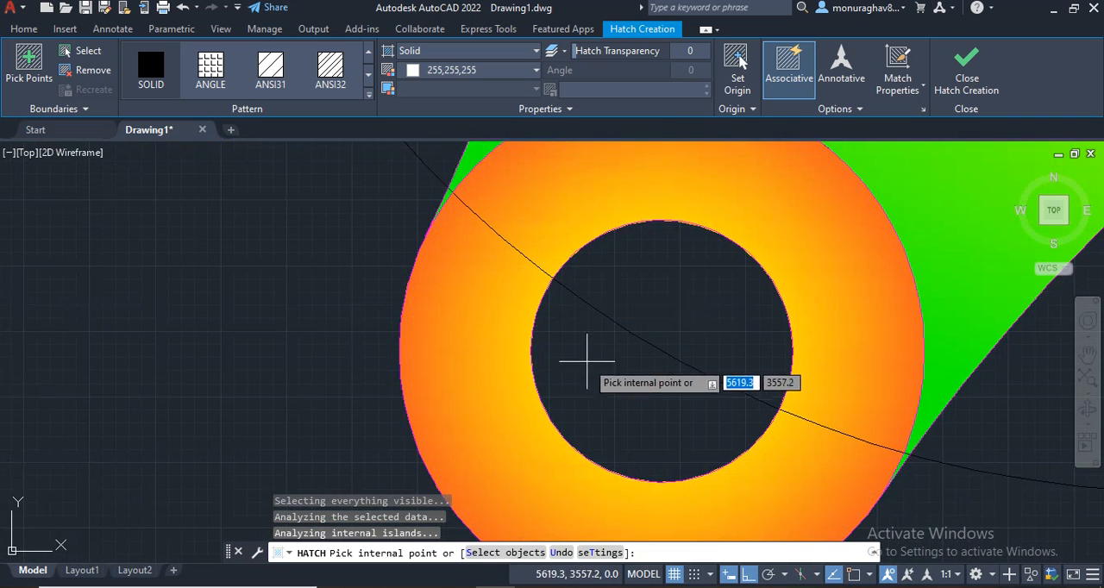
scroll(733, 250, down, 8)
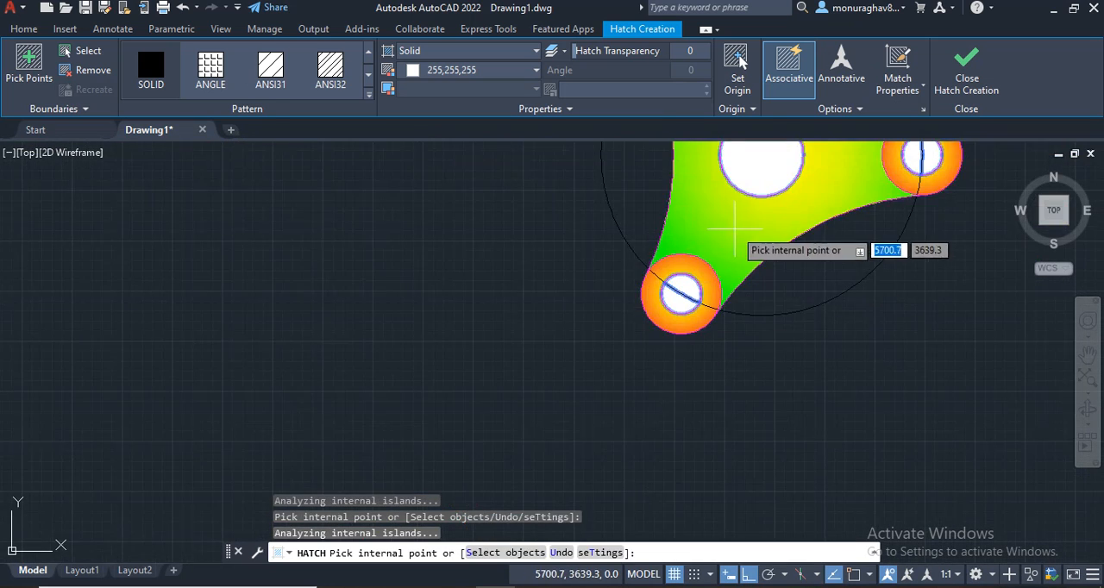
Step: Add both halves of the upper-left lobe's inner circle to the white solid hatch, and finish the hatch
scroll(414, 285, up, 6)
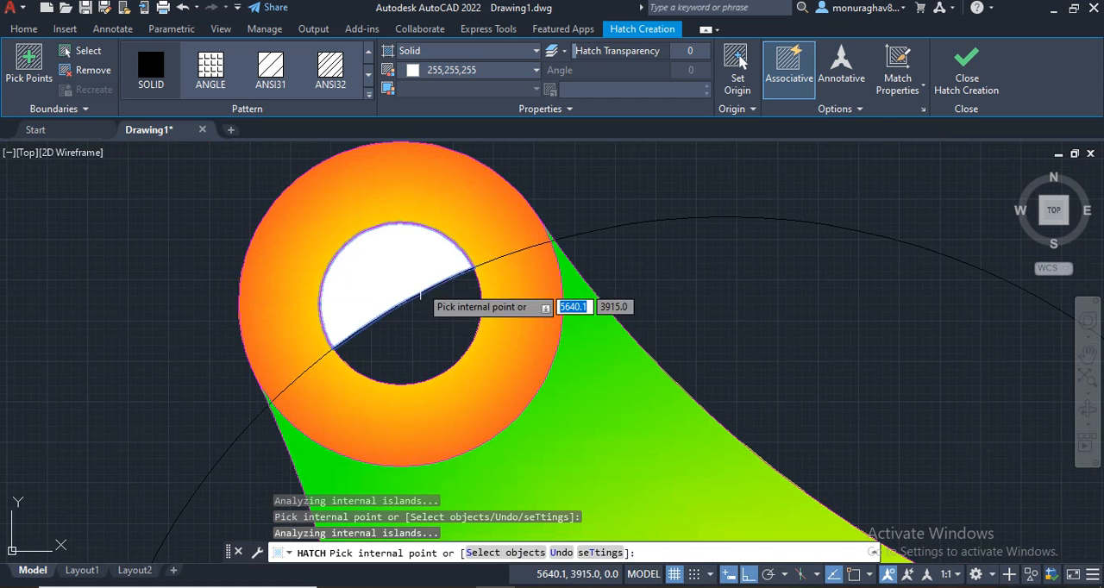
click(420, 324)
scroll(550, 305, down, 6)
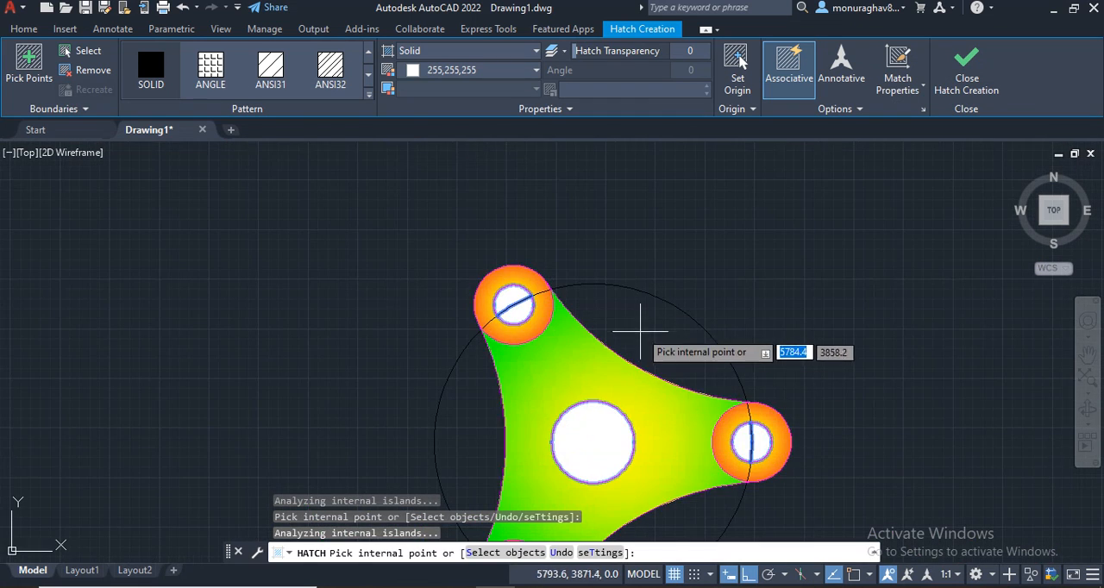
middle_drag(643, 322, 514, 118)
key(Escape)
Step: Add a diameter dimension to the large black construction circle, placed outside its upper-right side
scroll(712, 285, down, 2)
middle_drag(713, 286, 717, 342)
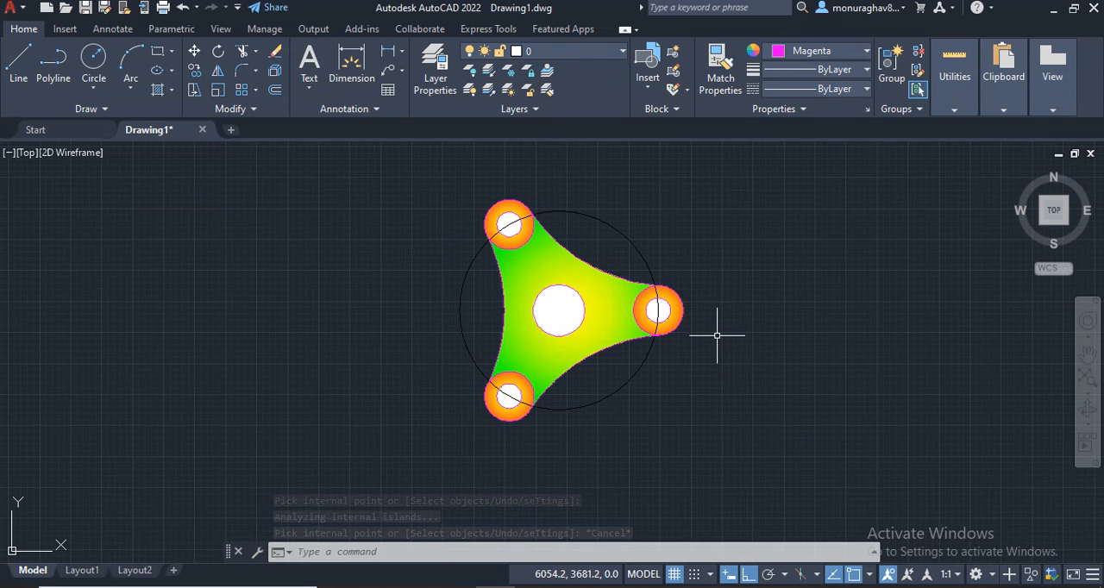
text(DR)
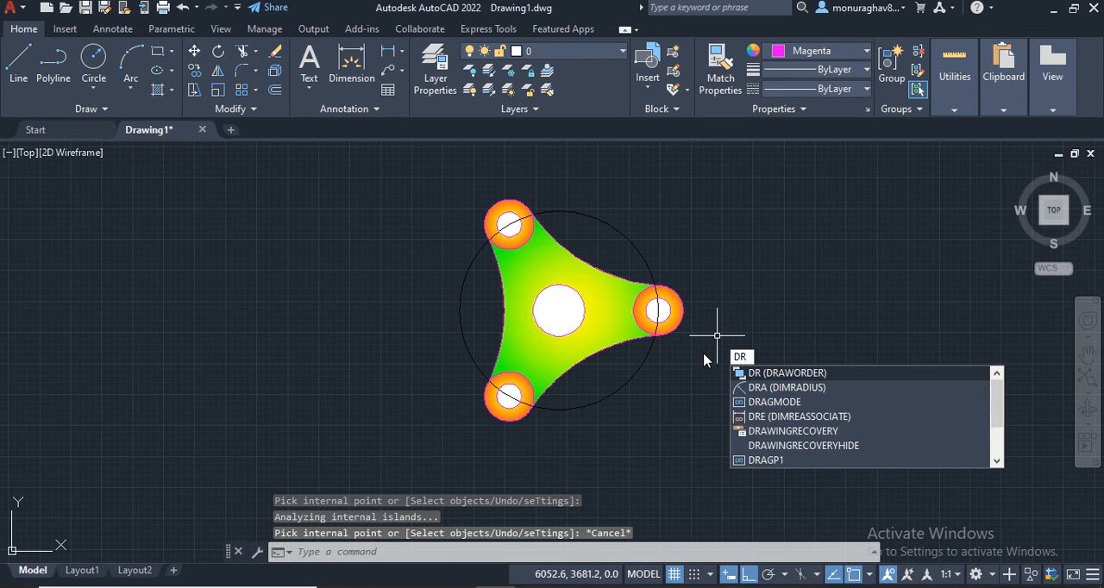
key(BackSpace)
key(BackSpace)
text(dia)
key(Return)
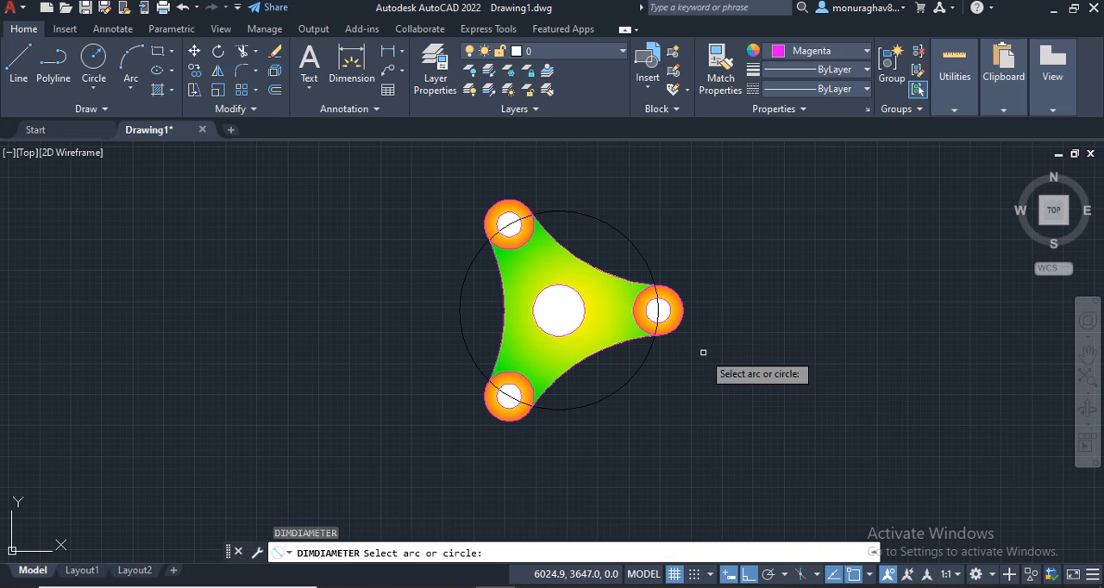
click(617, 236)
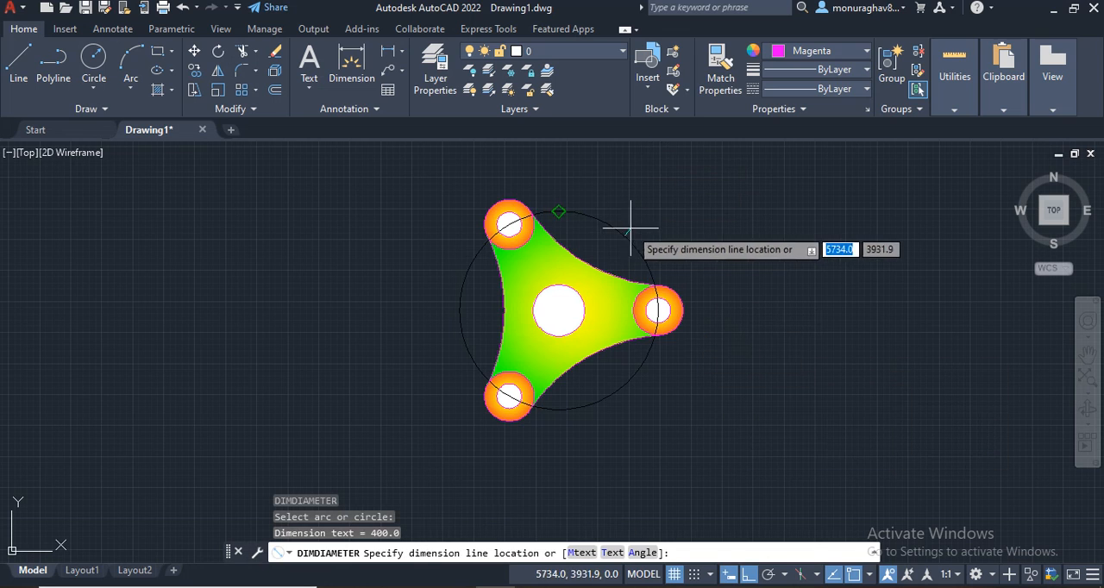
click(653, 226)
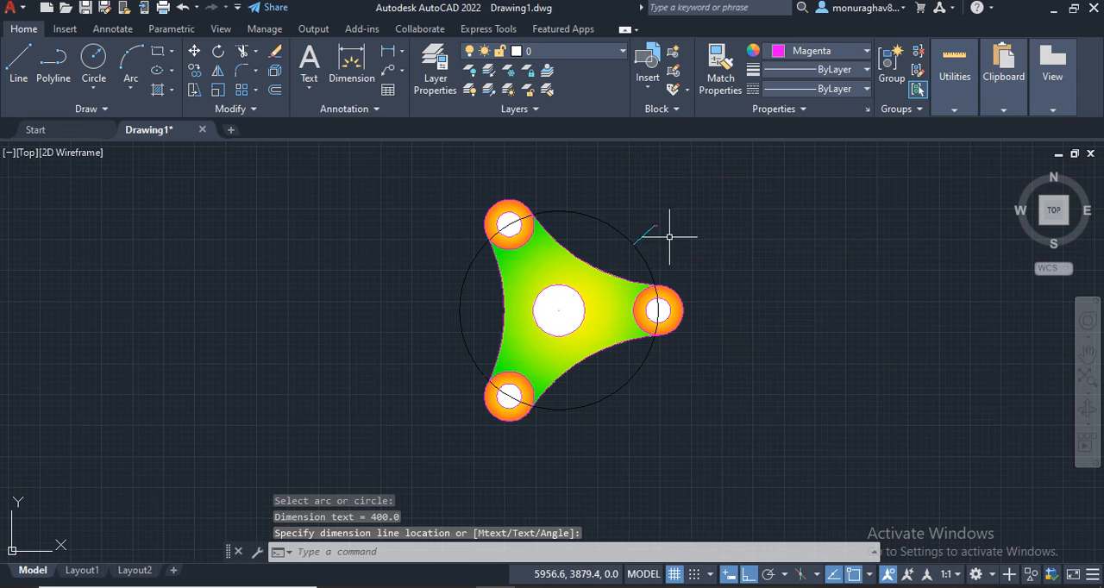
Step: Add diameter dimensions to the right lobe's outer and inner circles, placing both above and to the right of the lobe
scroll(669, 235, up, 7)
scroll(804, 274, down, 1)
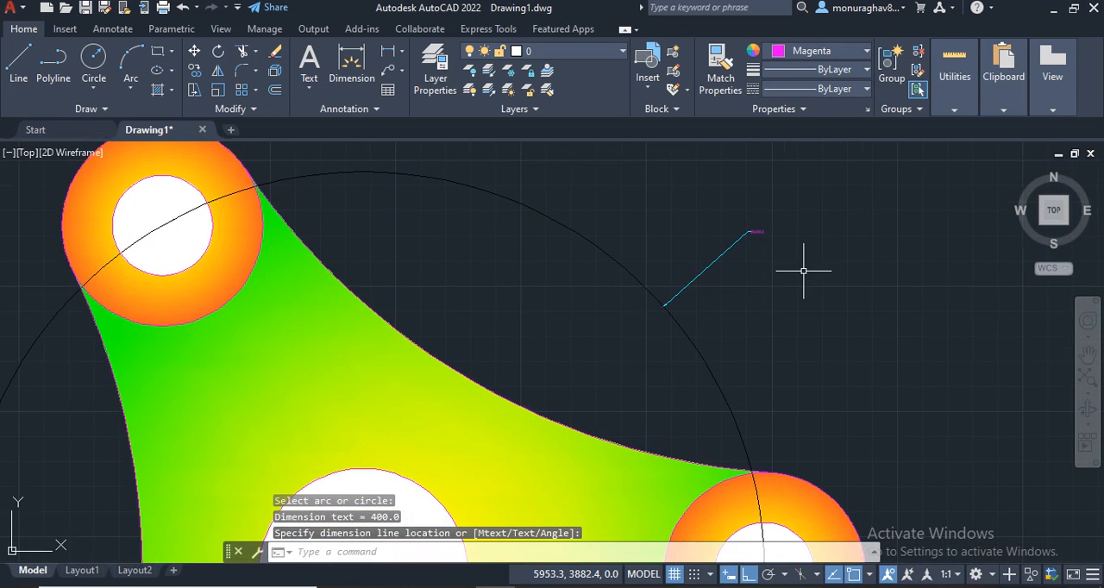
scroll(804, 271, down, 3)
middle_drag(825, 301, 723, 218)
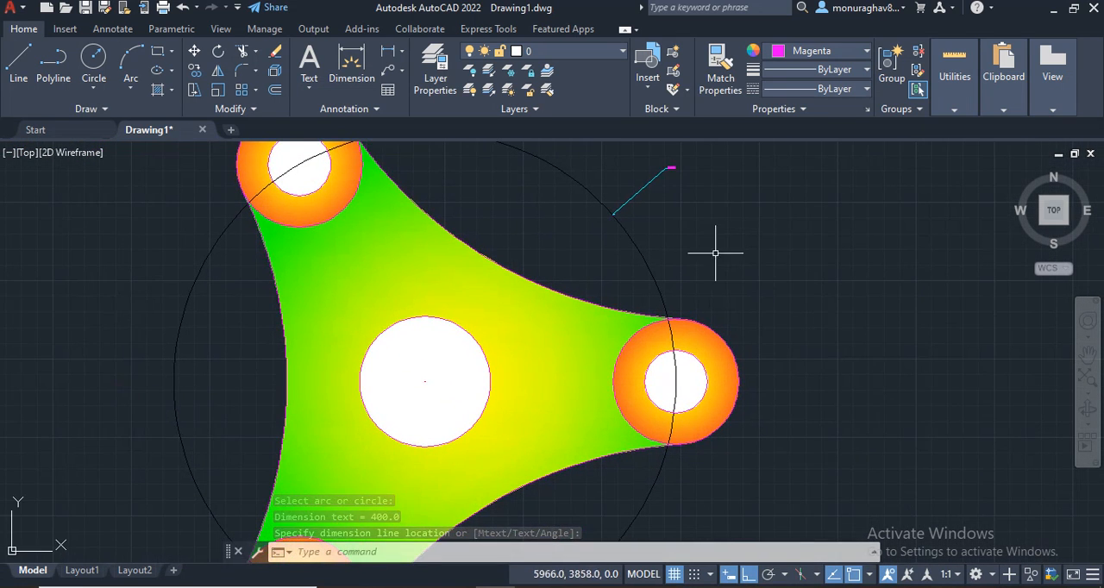
key(Return)
click(728, 349)
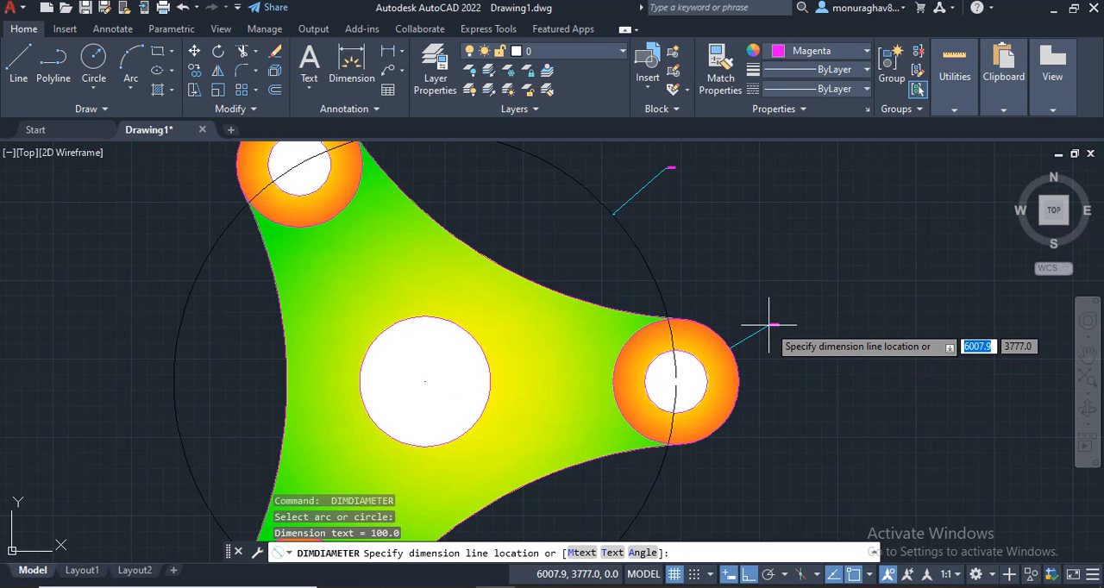
click(769, 326)
key(Return)
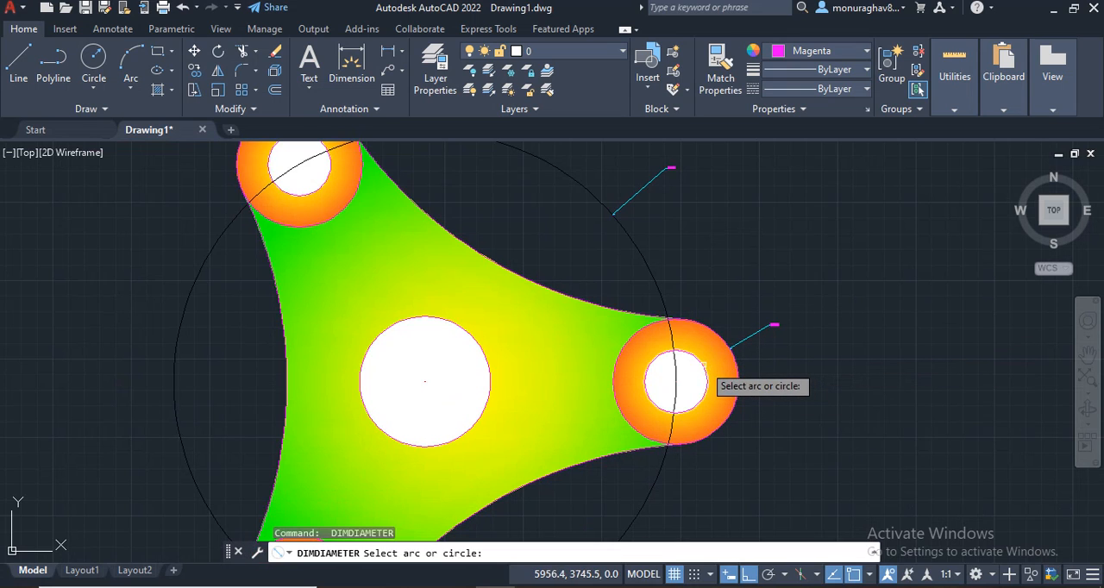
click(703, 377)
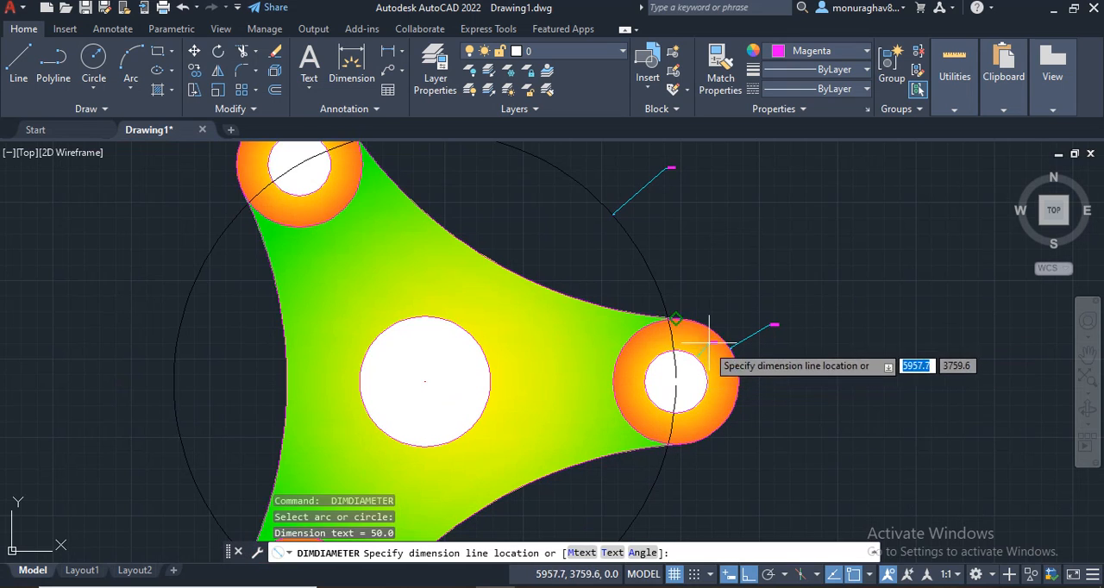
click(724, 297)
Step: Add a diameter dimension to the upper-right connecting arc of the body, placed above the arc
key(Return)
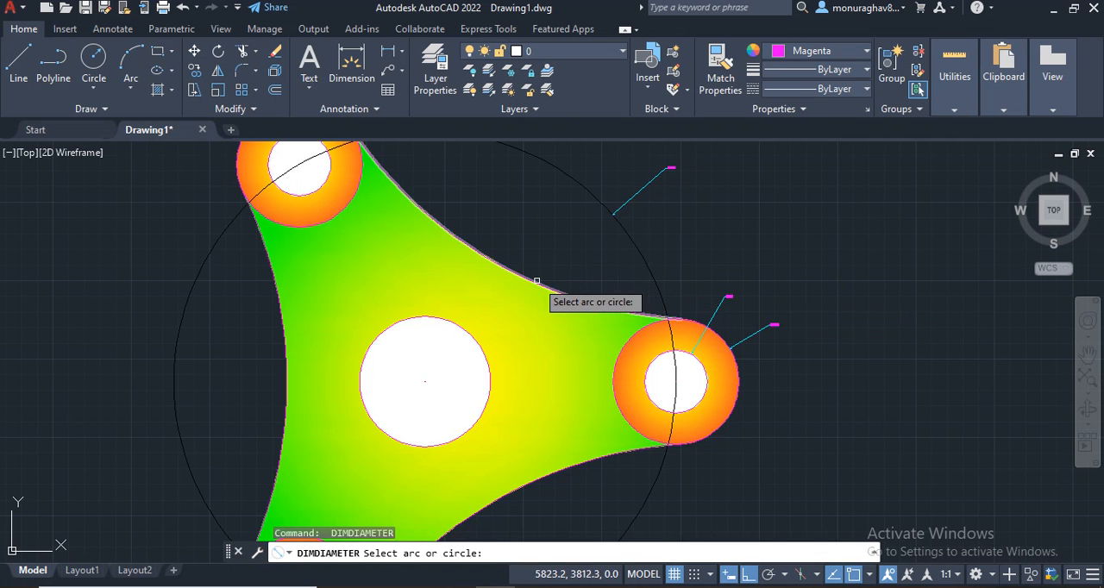
click(537, 281)
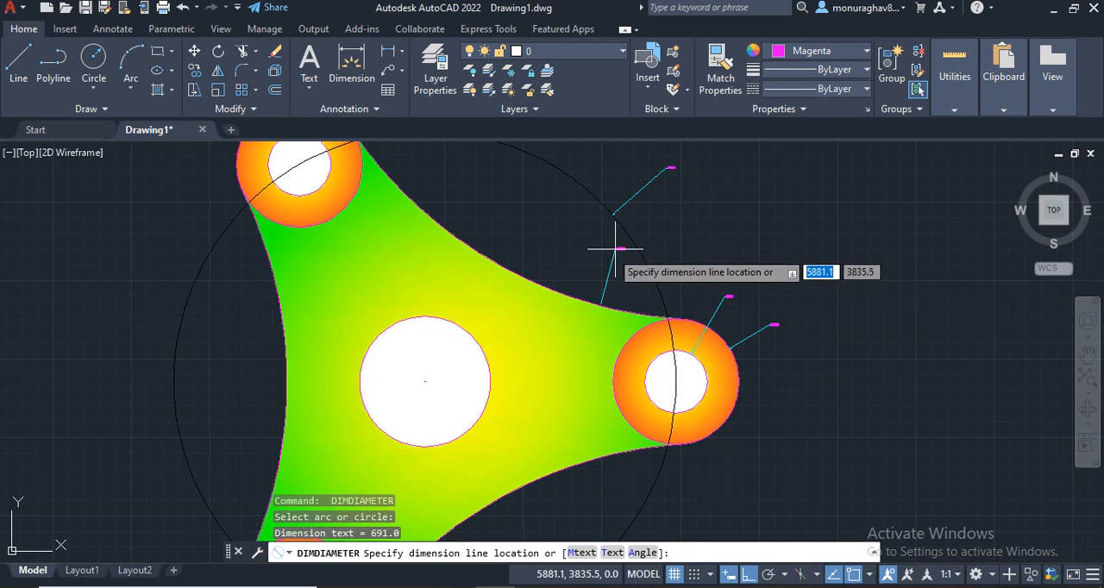
click(583, 161)
Step: Add a diameter dimension to the central circle, placed to the left beyond the body's left connecting arc
key(Return)
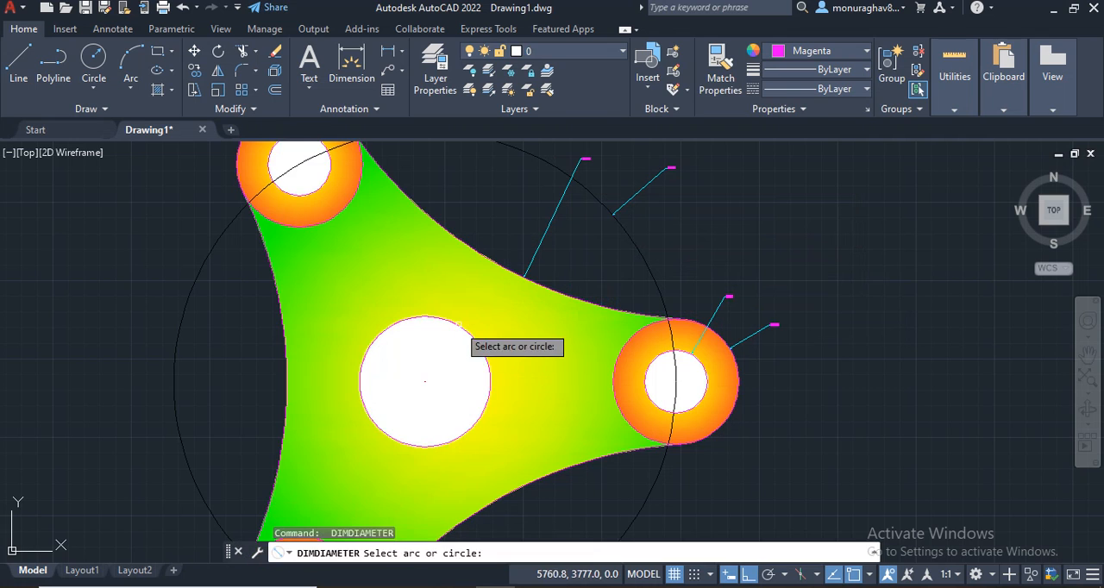
click(458, 326)
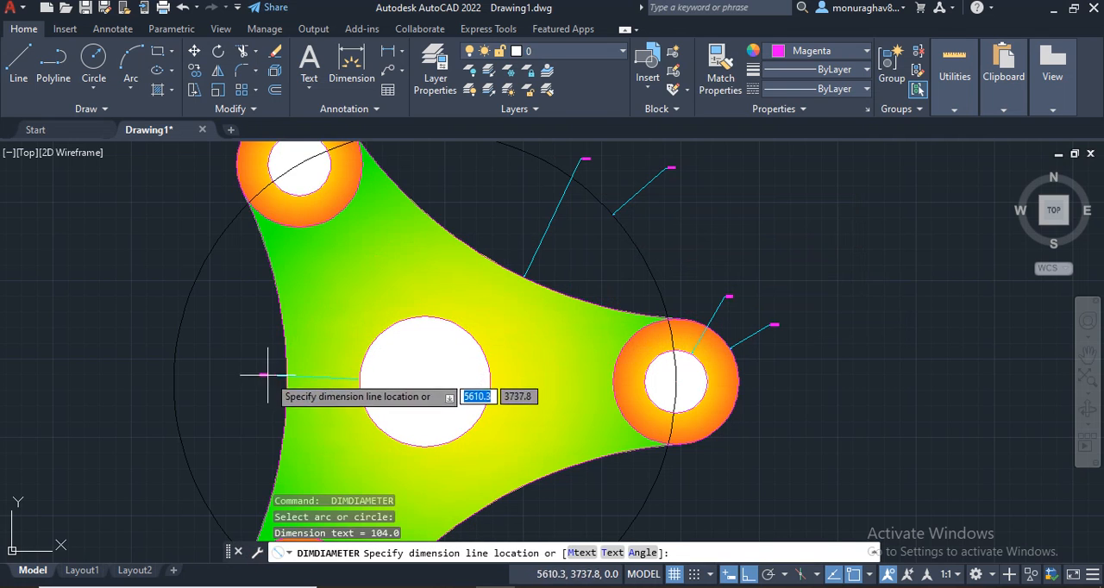
click(233, 377)
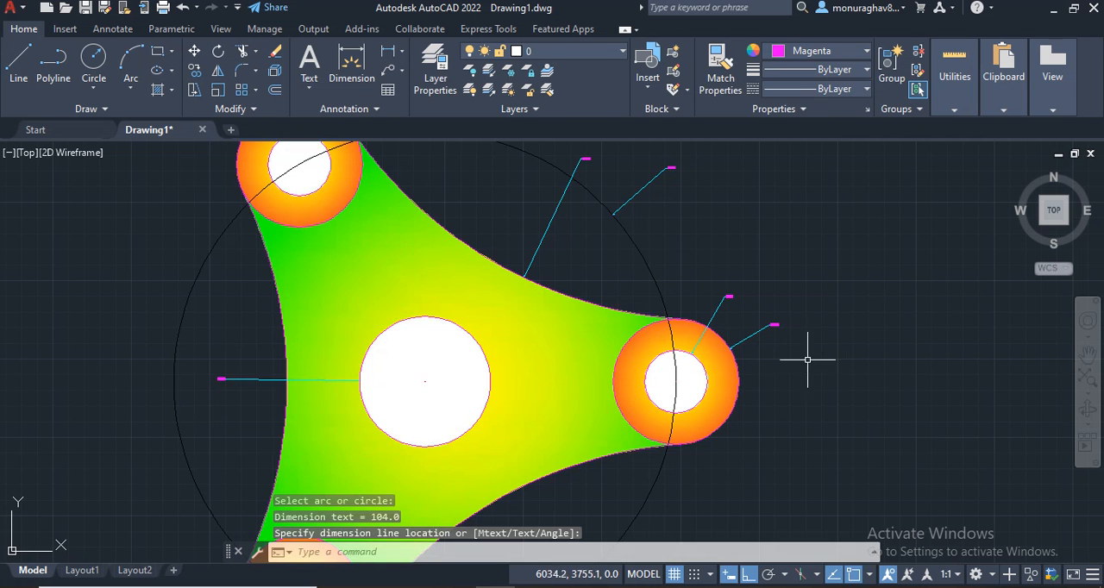
scroll(828, 380, down, 2)
middle_drag(855, 424, 851, 253)
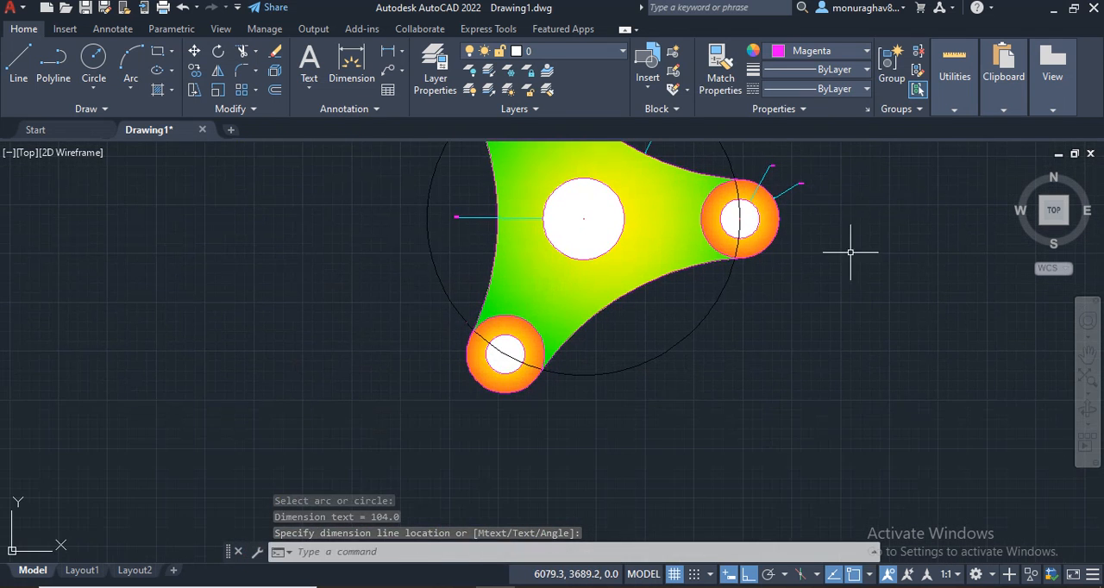
Step: Add diameter dimensions to the body's lower-right and left connecting arcs, placing each outside its arc
key(Return)
click(619, 299)
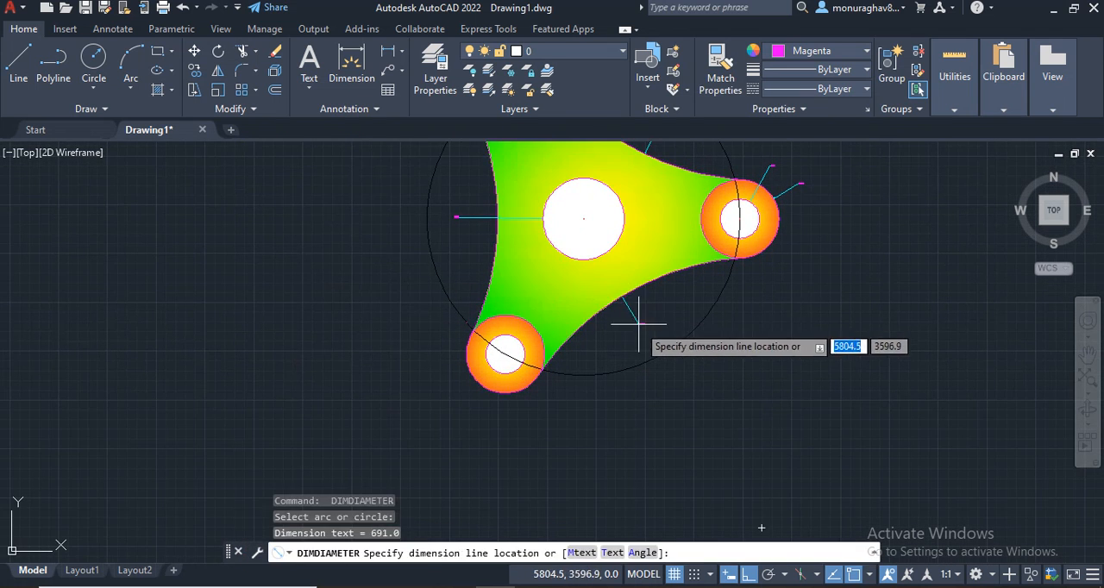
click(635, 316)
key(Return)
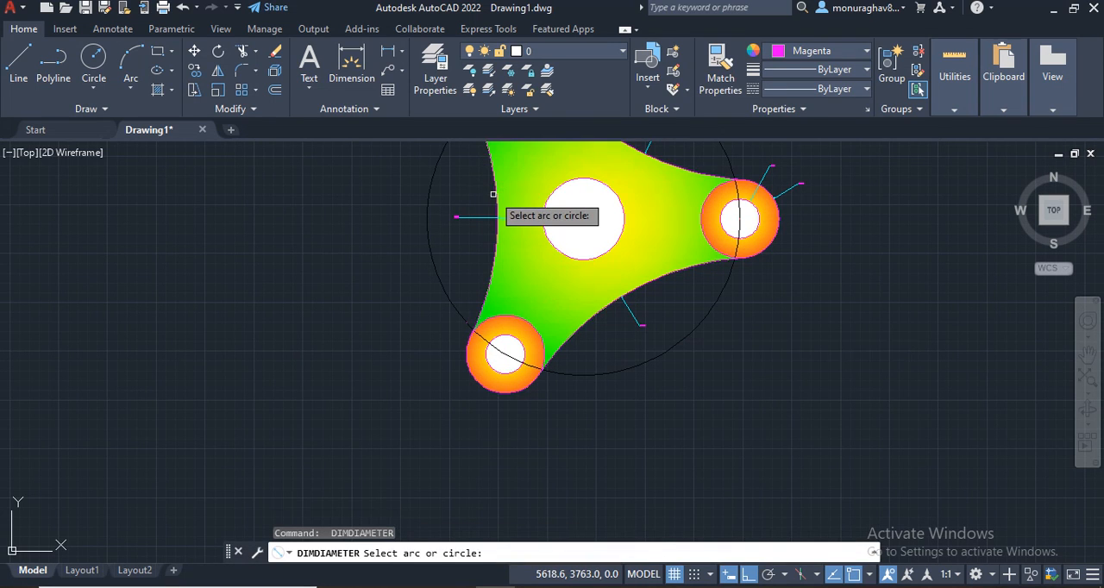
click(498, 189)
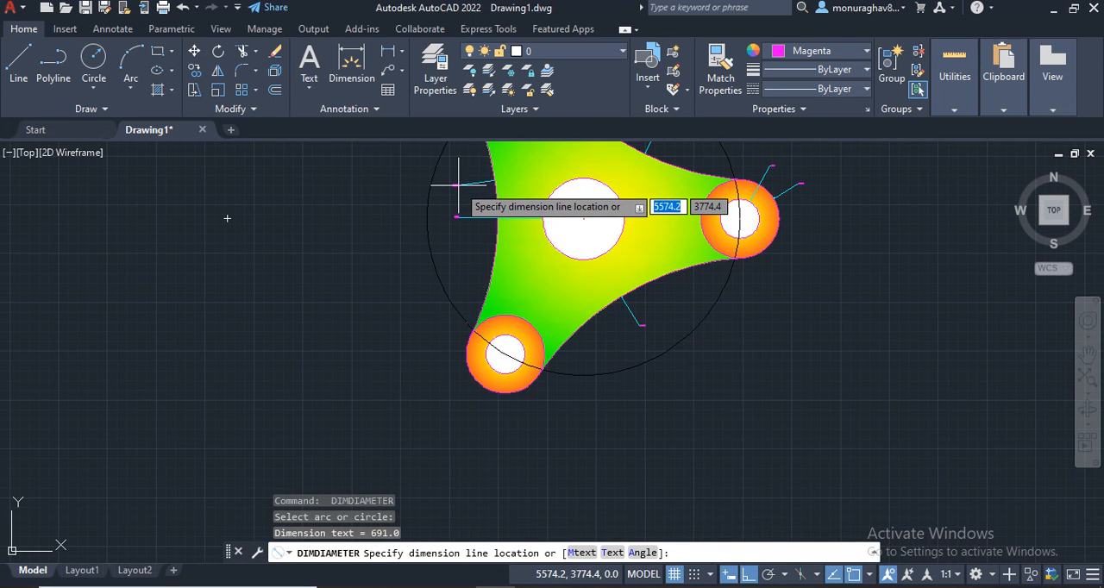
click(464, 176)
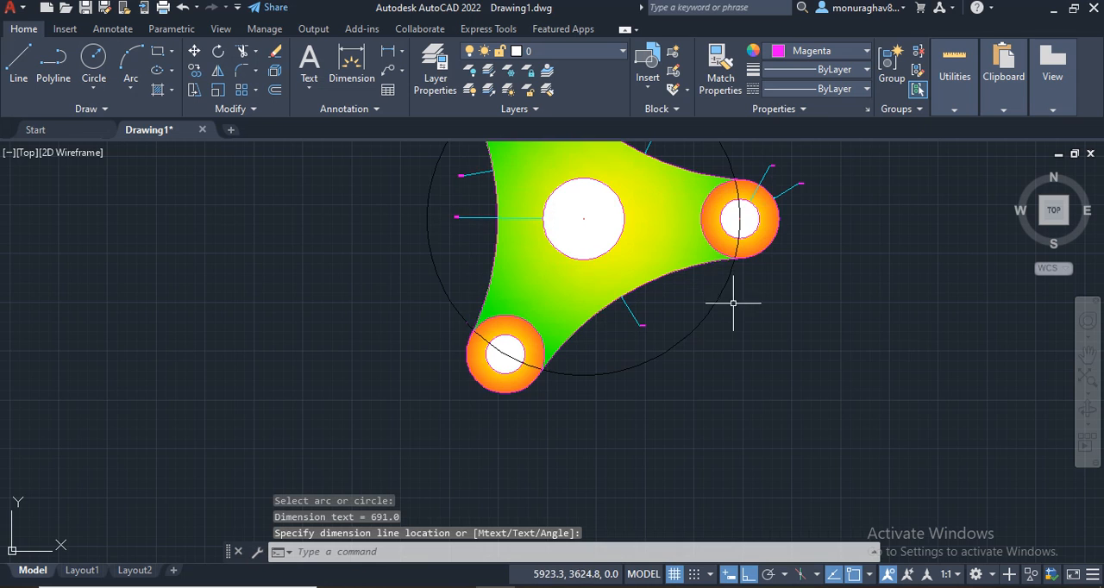
Step: Set the Standard dimension style's text height to 2.5
scroll(756, 305, down, 2)
mouse_move(780, 300)
middle_down()
mouse_move(698, 334)
mouse_move(591, 359)
middle_up()
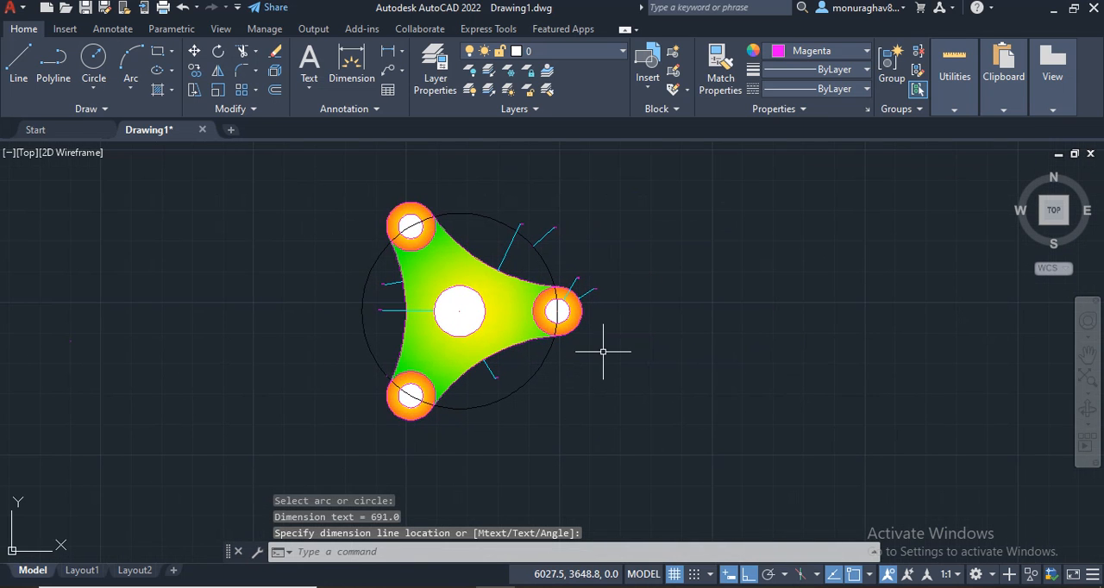
text(D)
key(Return)
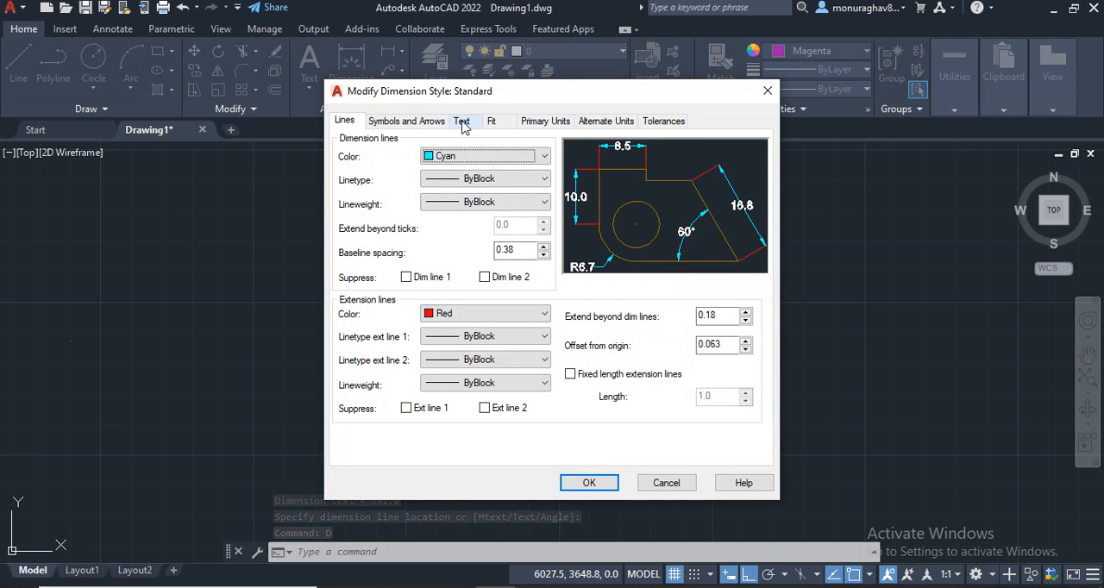
click(462, 122)
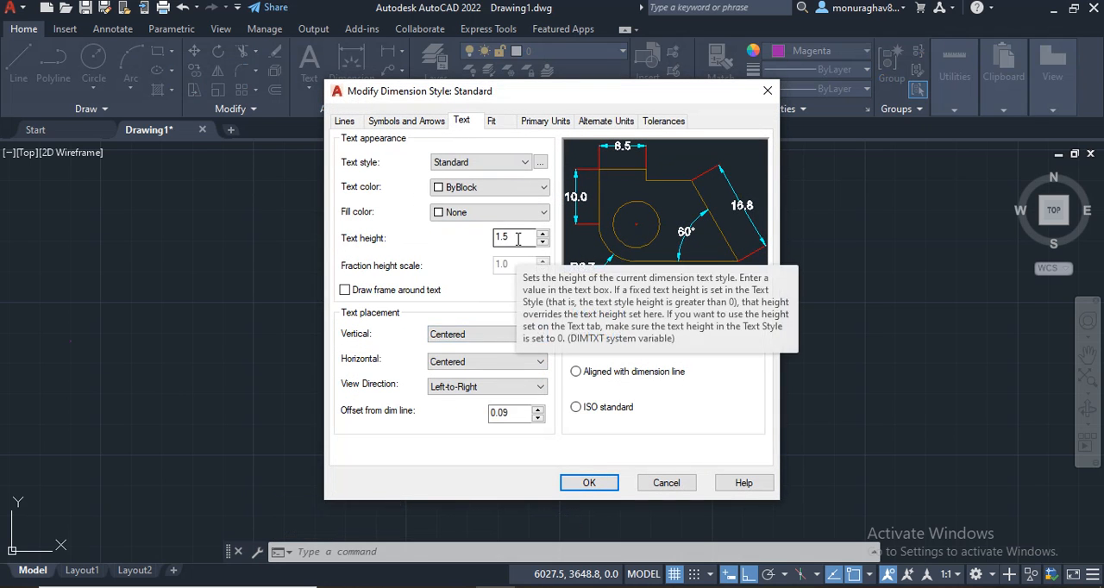
drag(518, 239, 466, 248)
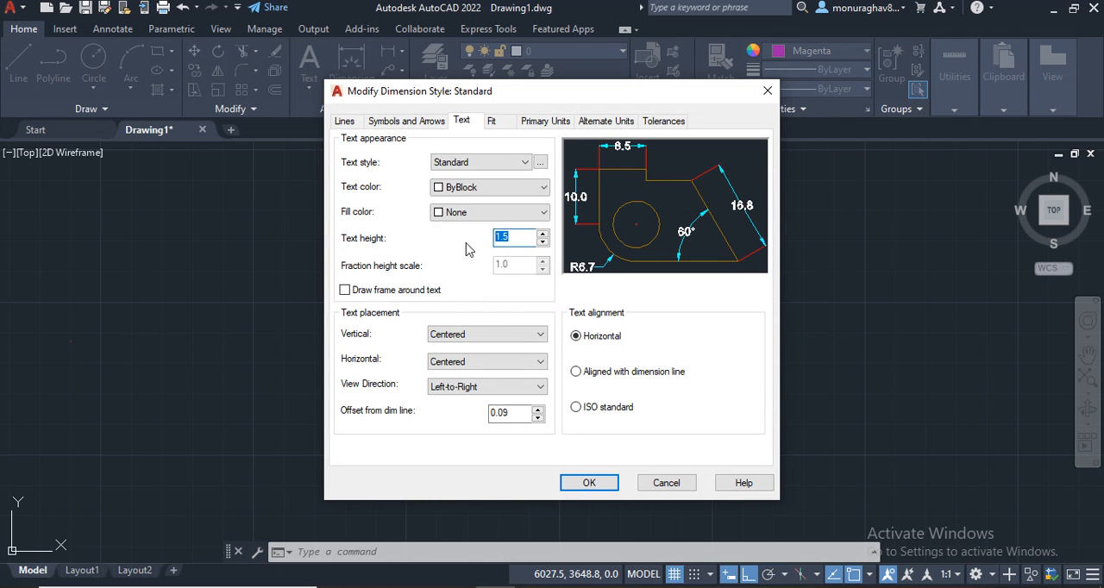
text(2.5)
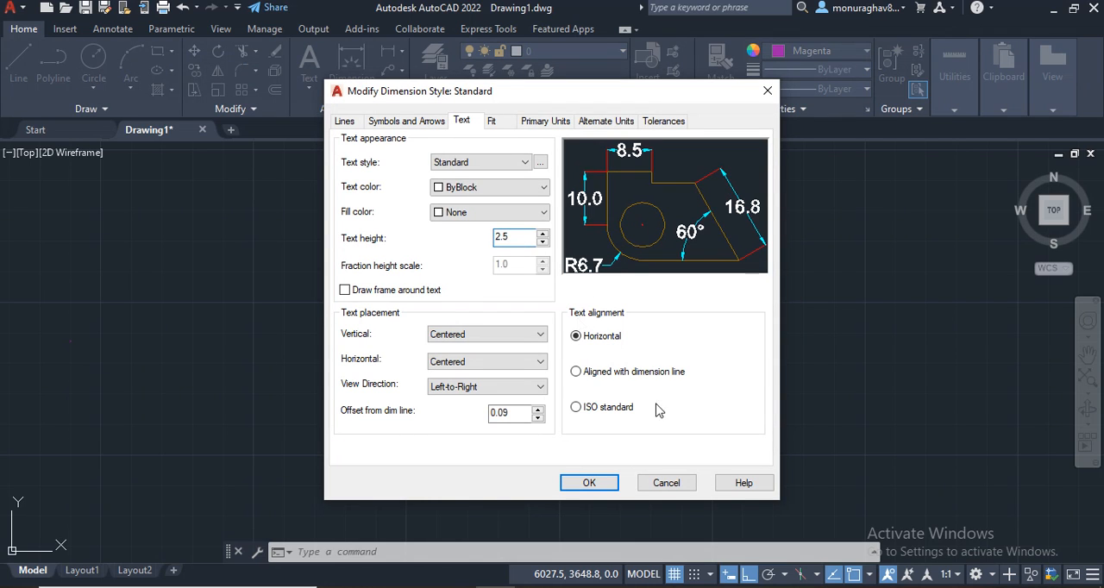
click(589, 482)
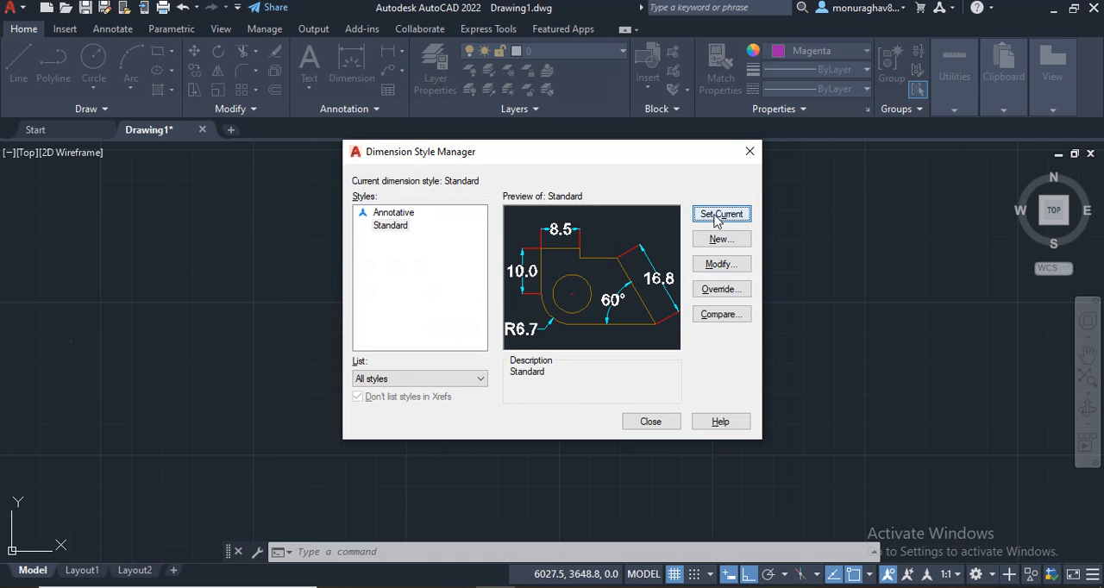
click(652, 422)
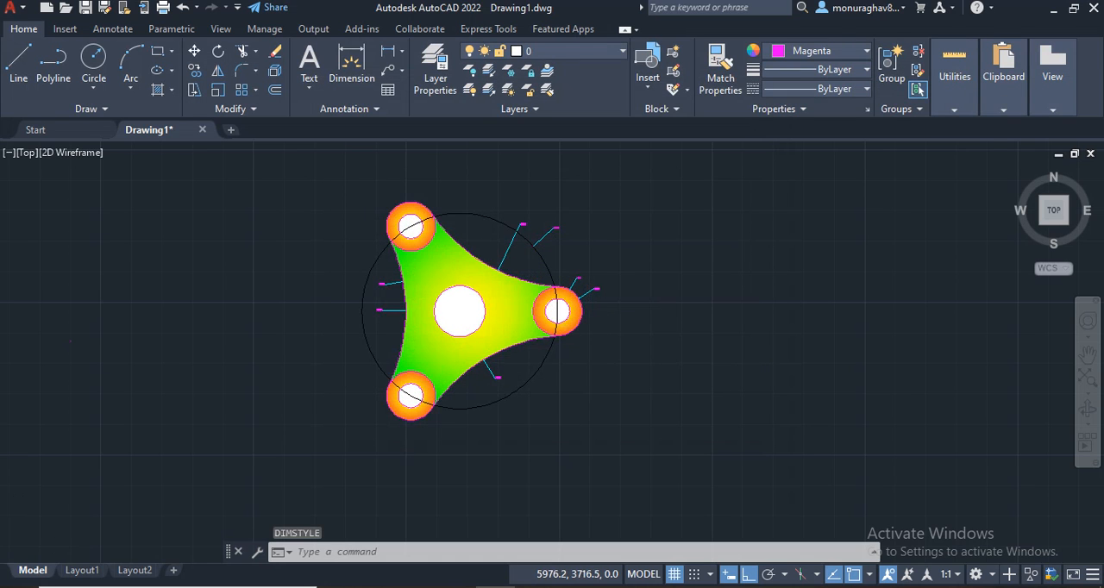
Step: Set the Standard dimension style's text height to 3.0
scroll(641, 320, up, 5)
scroll(785, 451, down, 1)
scroll(655, 294, up, 1)
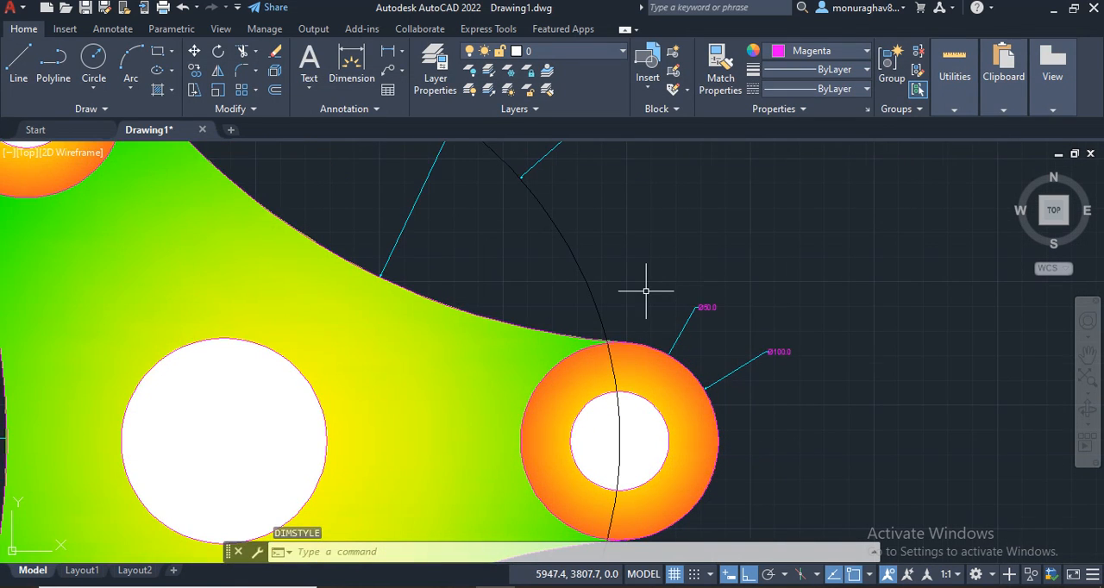
scroll(645, 290, down, 2)
middle_drag(756, 387, 836, 347)
scroll(833, 347, down, 2)
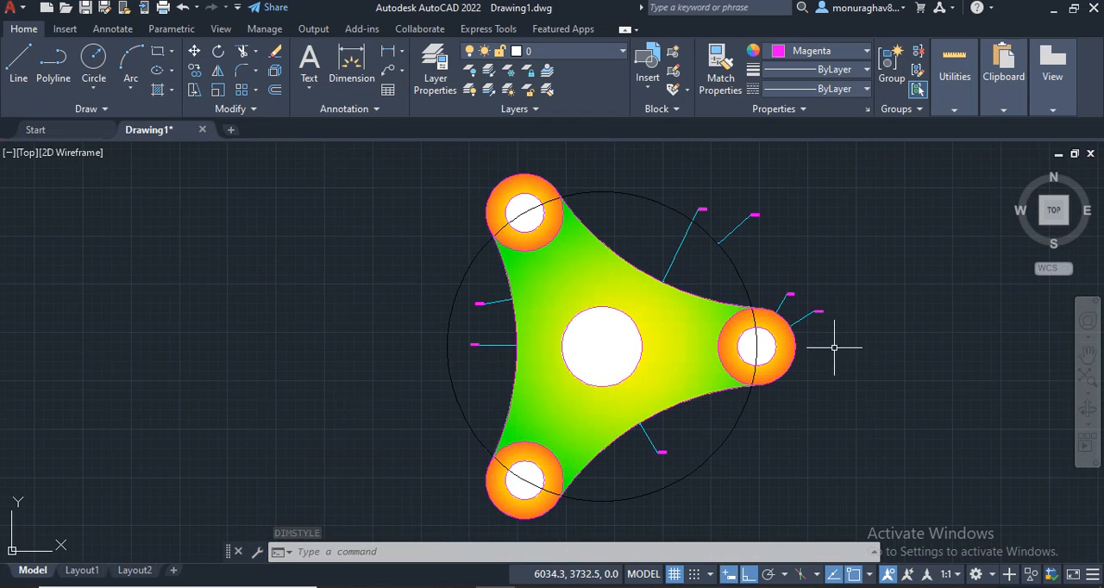
key(Return)
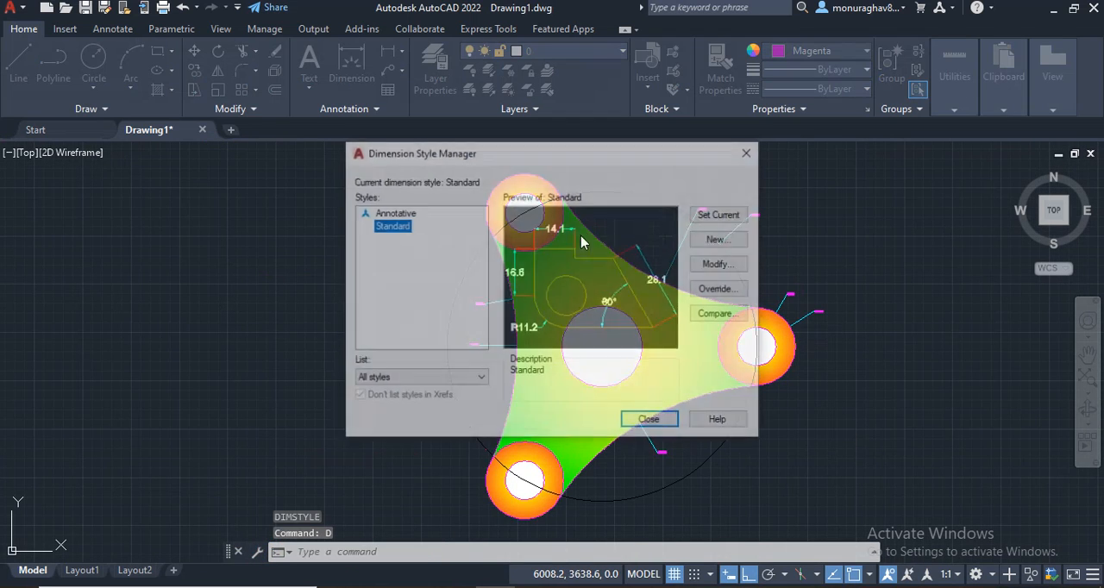
key(Return)
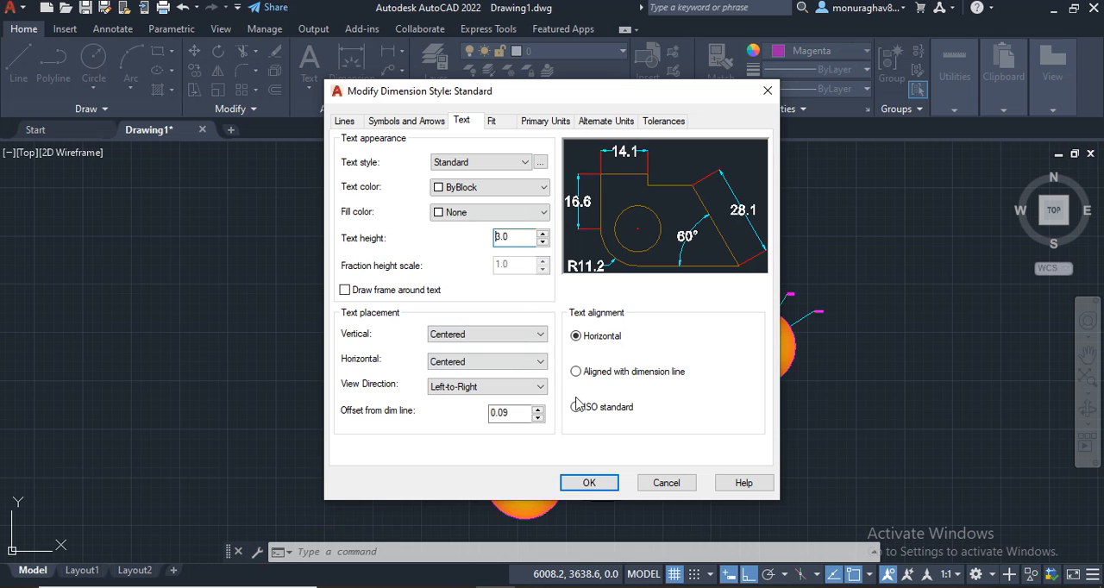
click(583, 485)
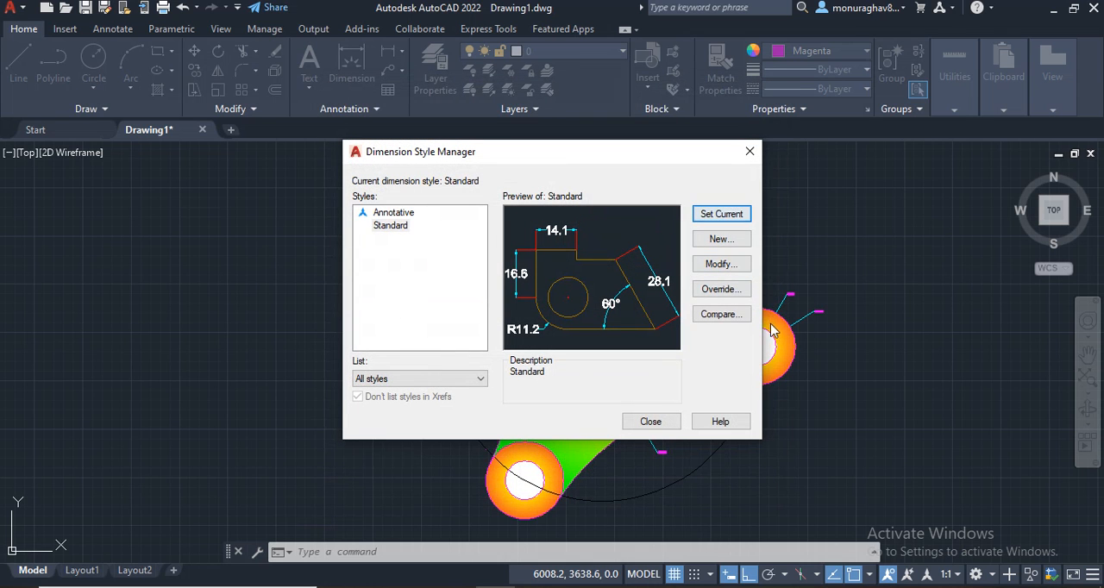
click(649, 422)
Step: Set the Standard dimension style's text height to 5.0 and make the style current
scroll(703, 423, up, 5)
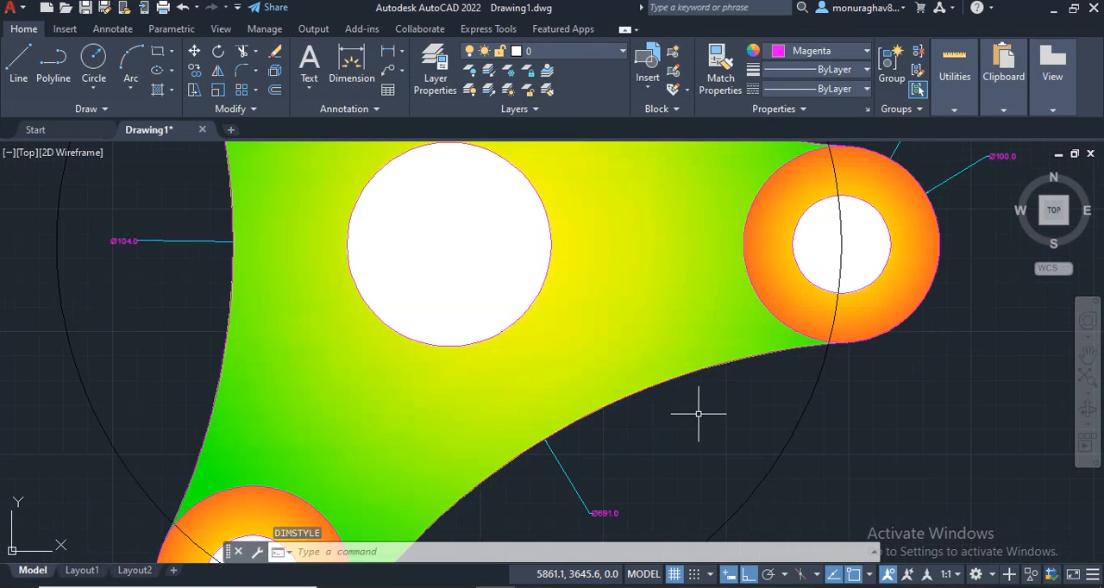
scroll(702, 425, down, 2)
middle_drag(702, 425, 739, 497)
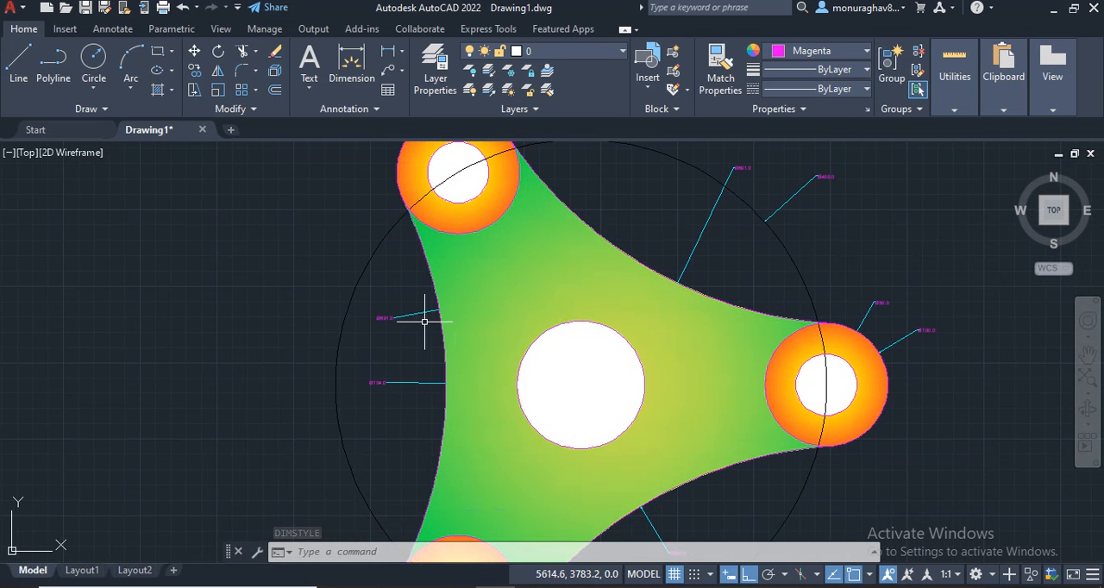
scroll(424, 321, down, 2)
middle_drag(661, 464, 591, 412)
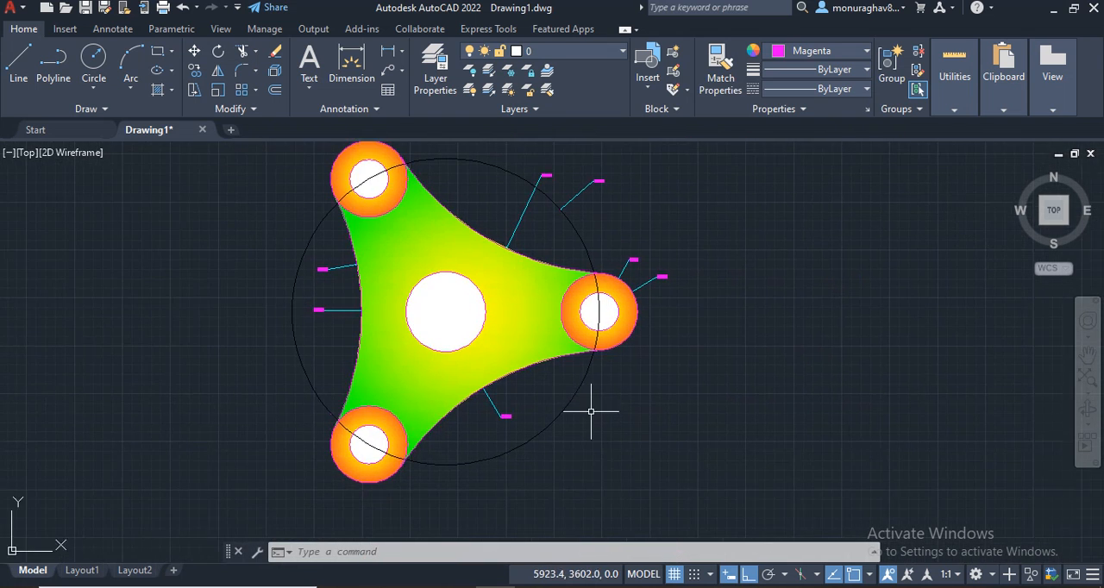
text(d)
key(Return)
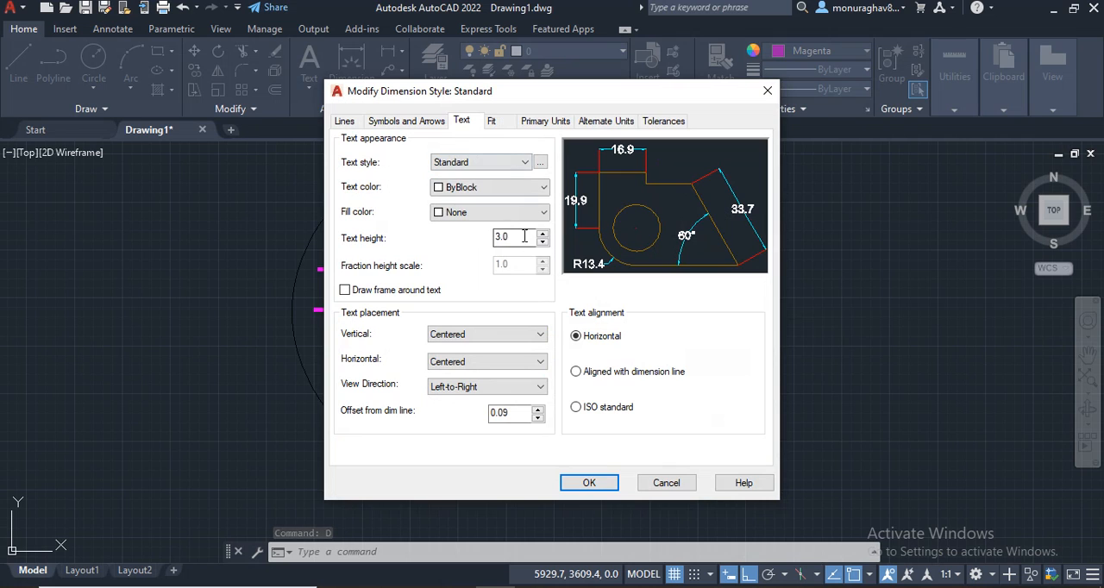
text(5.0)
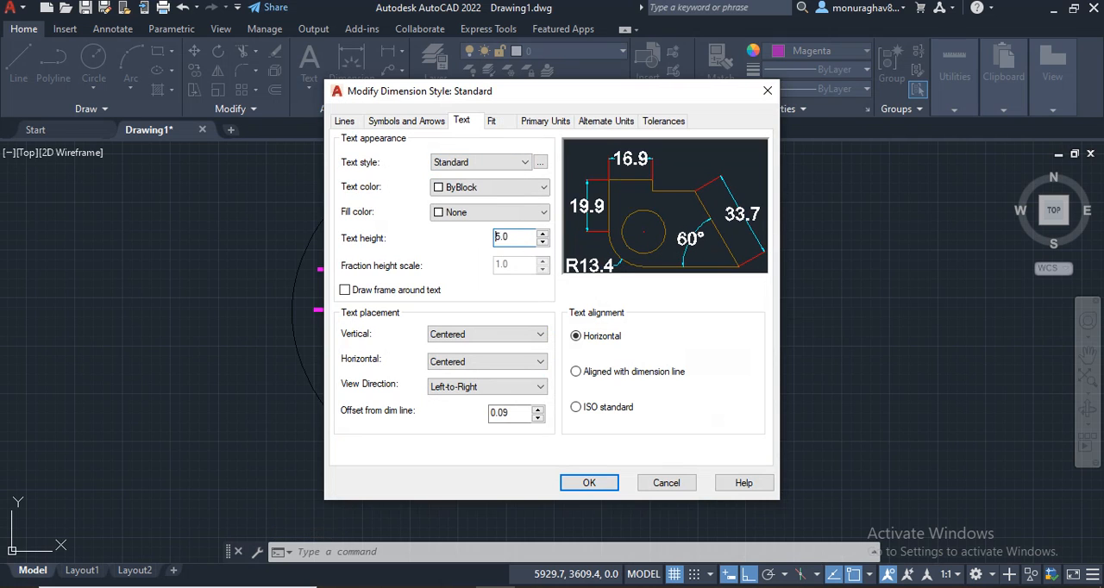
click(582, 482)
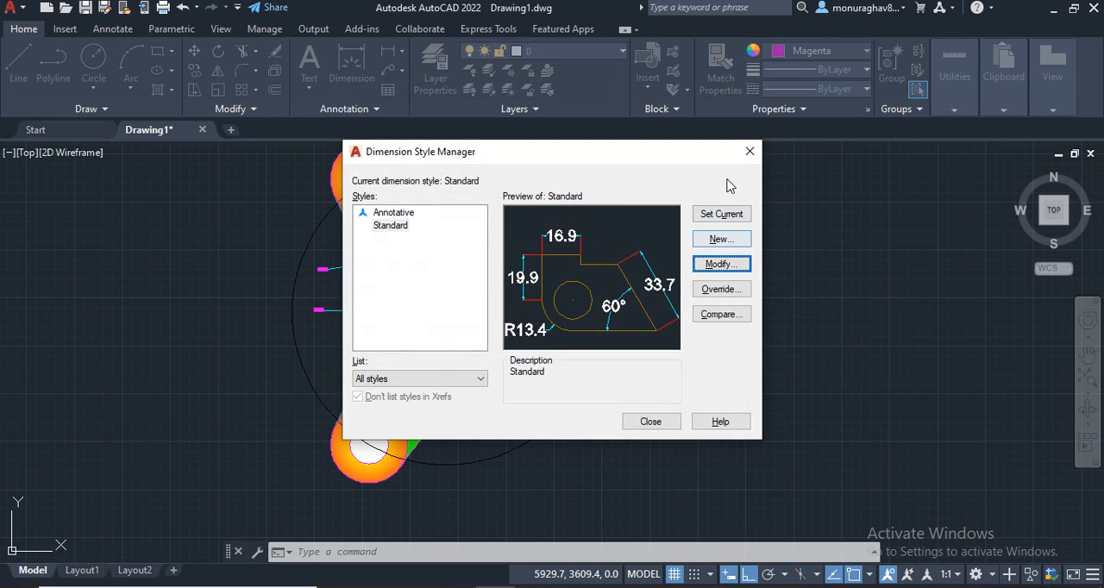
click(721, 218)
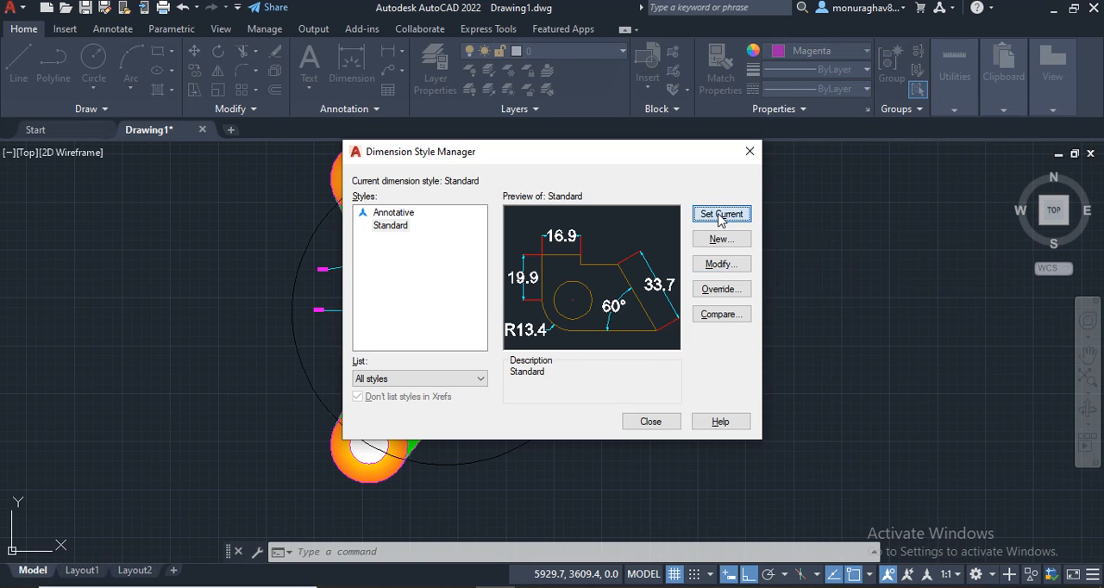
click(753, 157)
Step: Inspect the diameter dimensions around the part, bring up the PDF reference drawing and compare the finished part with it
scroll(598, 386, up, 2)
middle_drag(737, 341, 1082, 487)
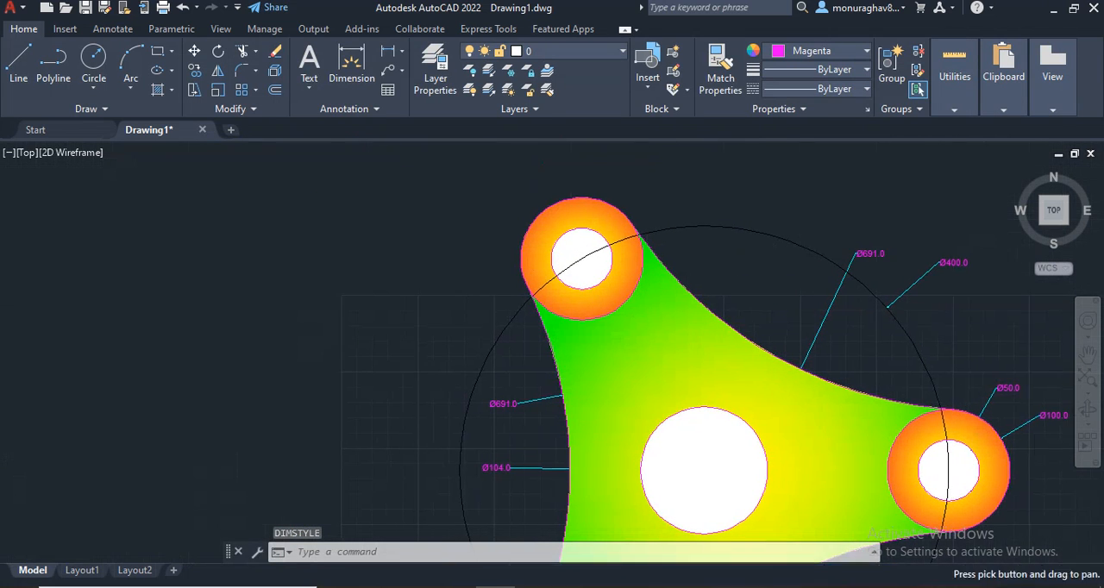
scroll(914, 387, down, 2)
middle_drag(902, 404, 852, 273)
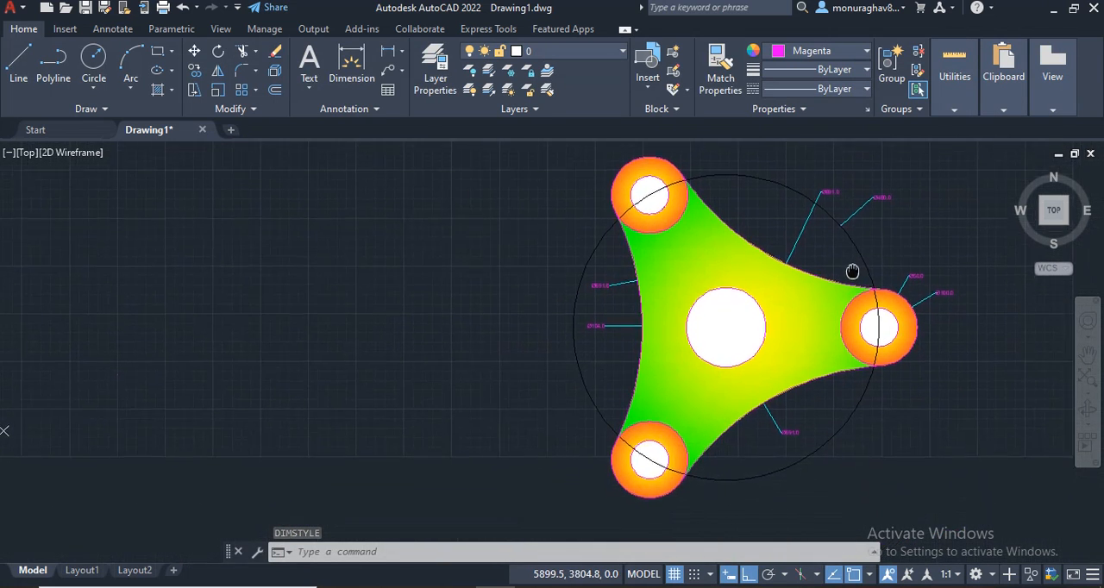
scroll(852, 259, up, 2)
scroll(835, 268, down, 2)
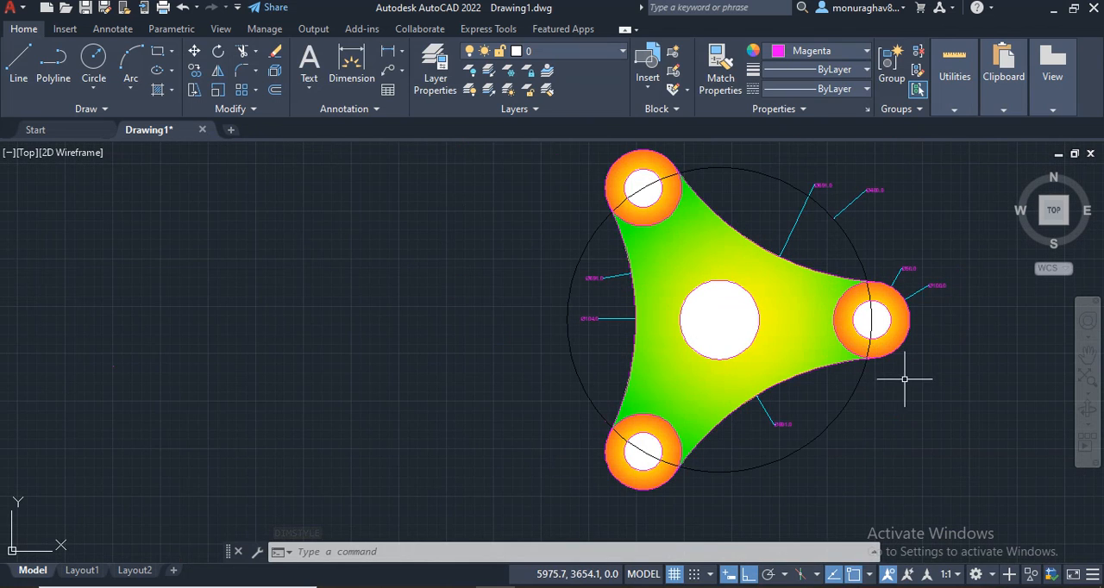
middle_drag(904, 378, 908, 399)
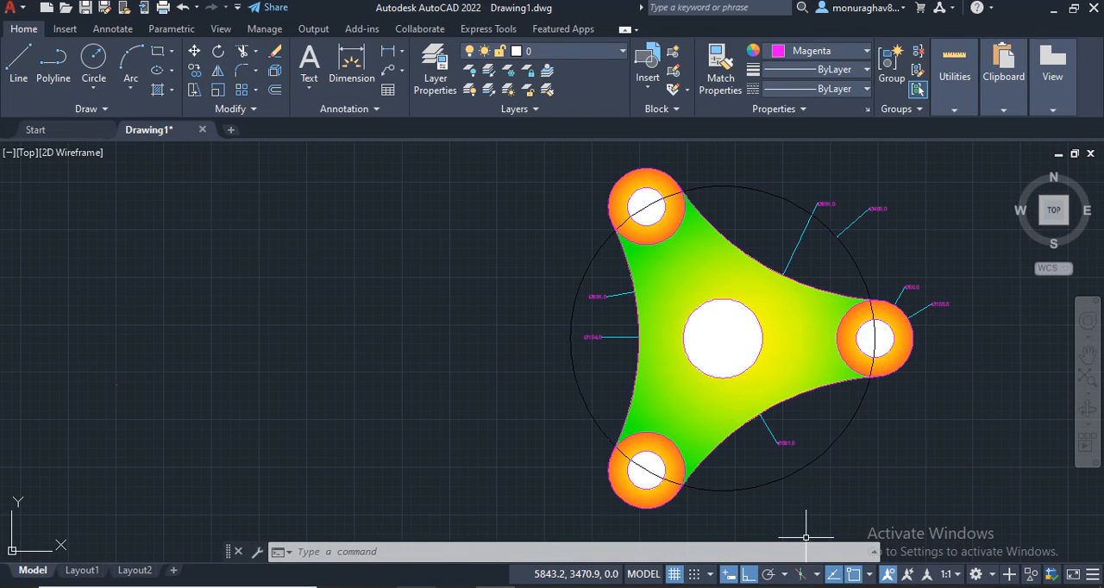
key(alt+Tab)
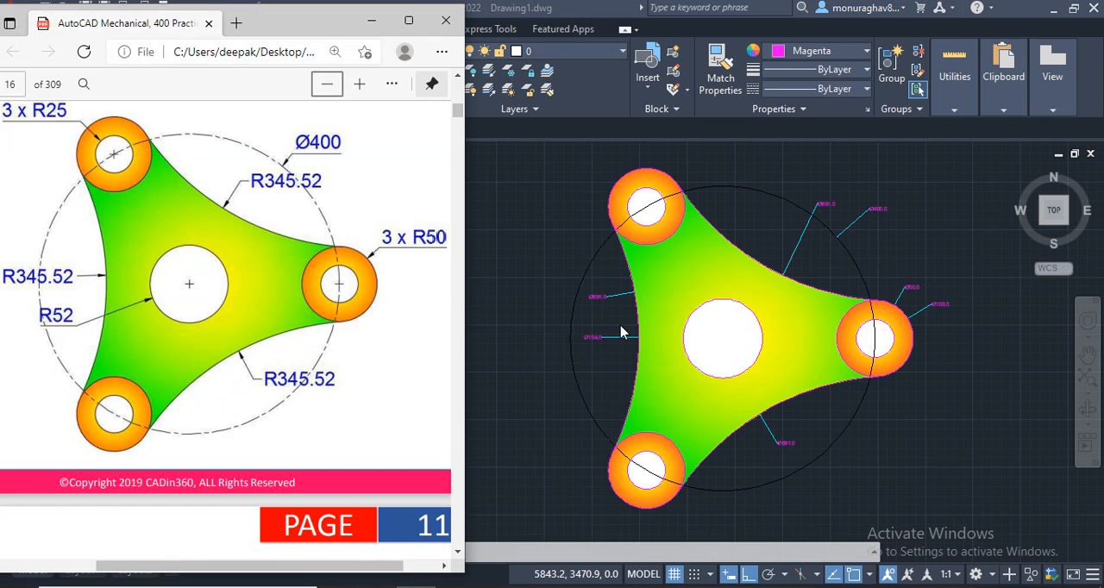
scroll(675, 334, up, 2)
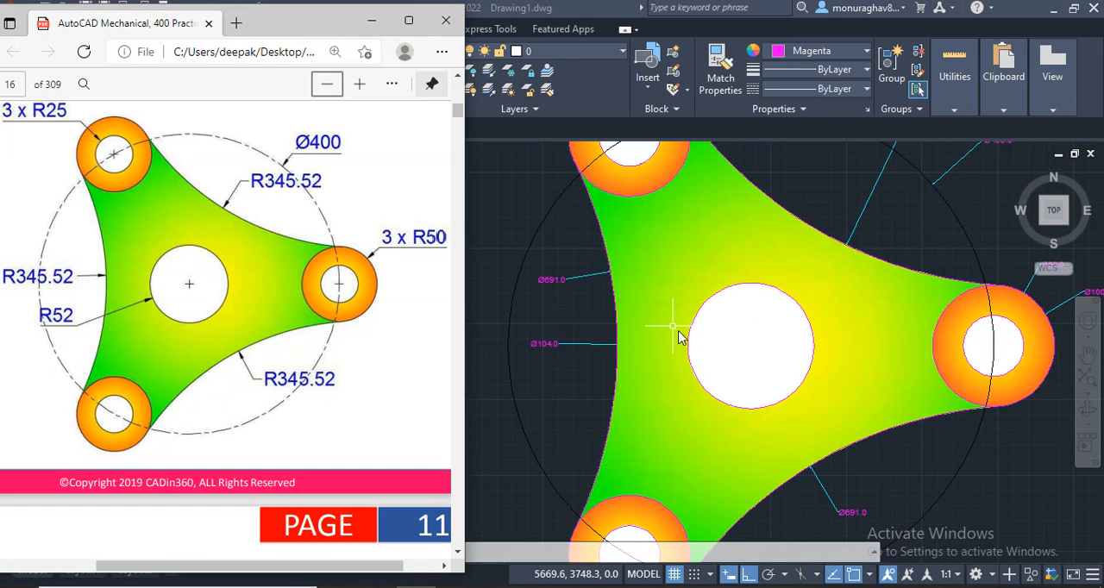
scroll(714, 348, down, 2)
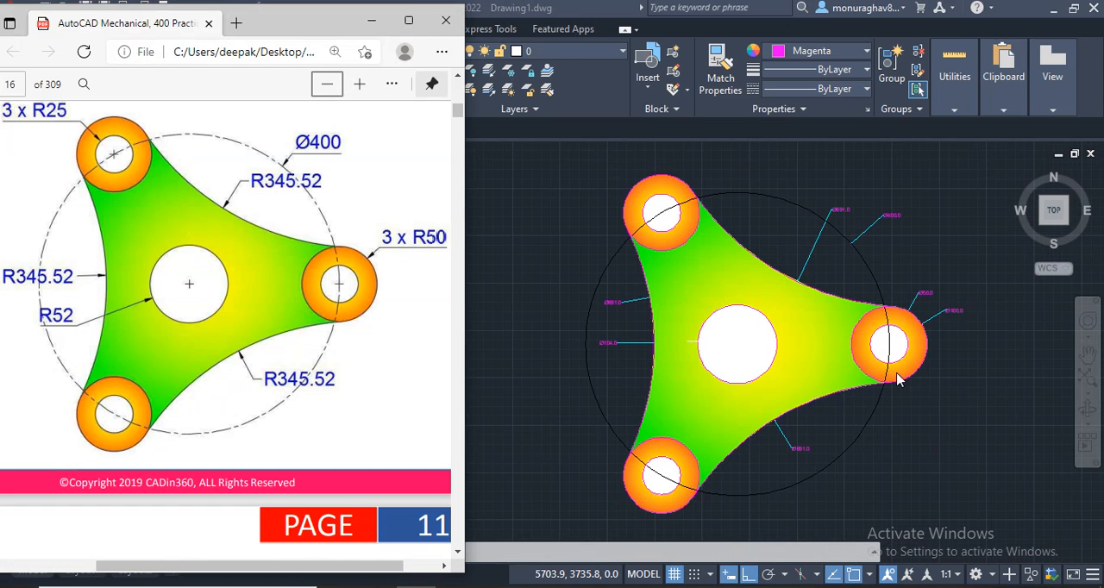